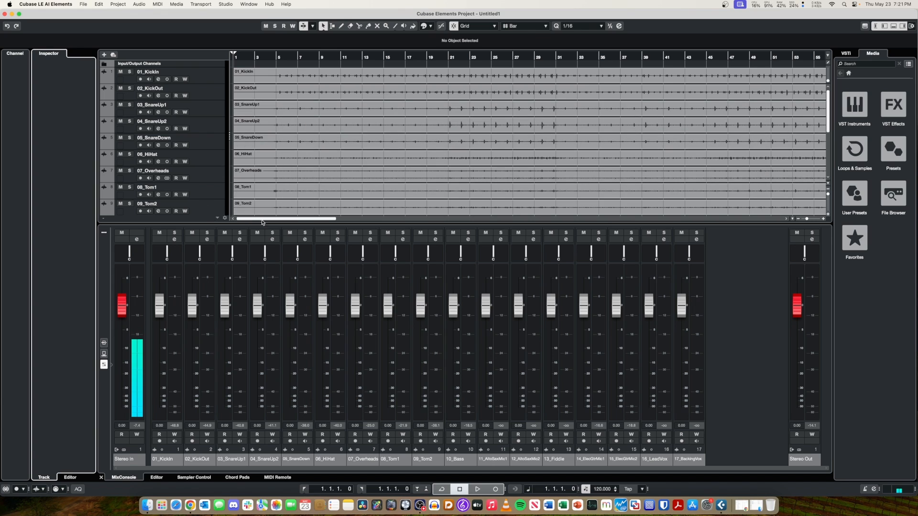
# Close the mixer docked beneath the tracks and open the MixConsole in its own window.
pyautogui.scroll(-6, 318, 134)
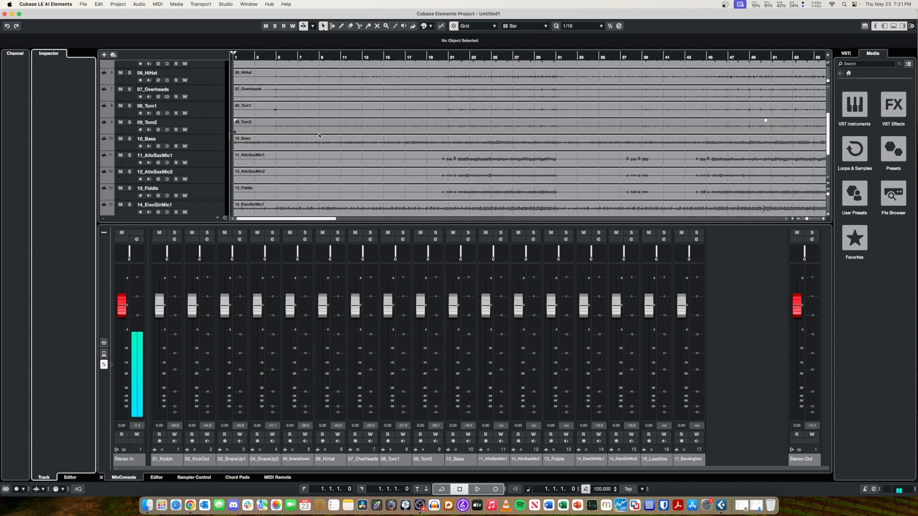
pyautogui.scroll(7, 318, 133)
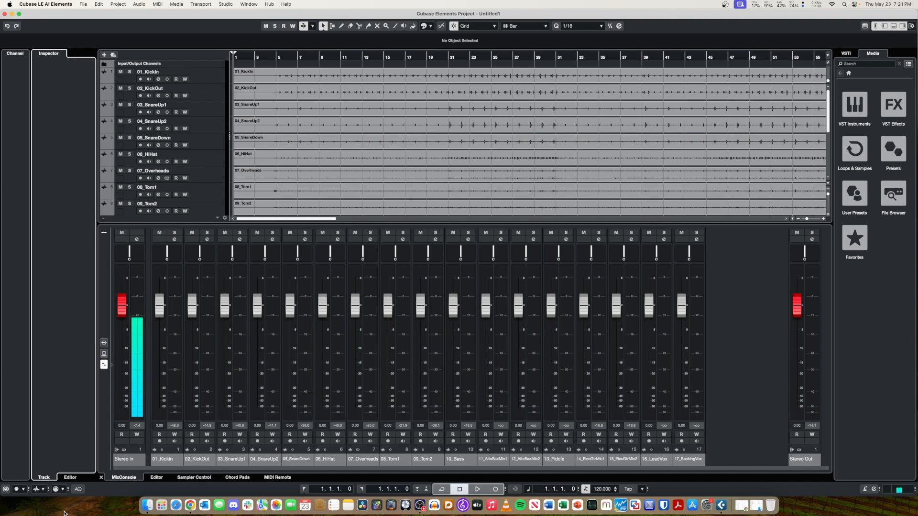
pyautogui.click(101, 477)
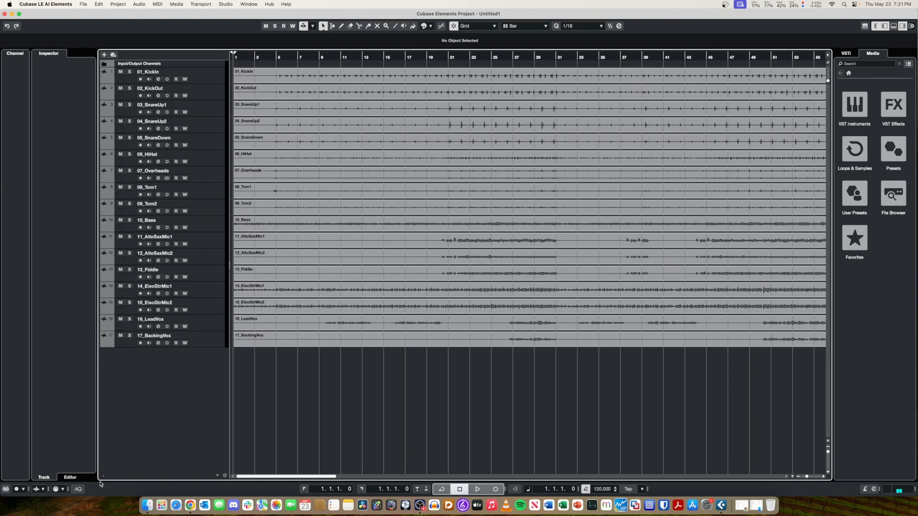
pyautogui.click(227, 4)
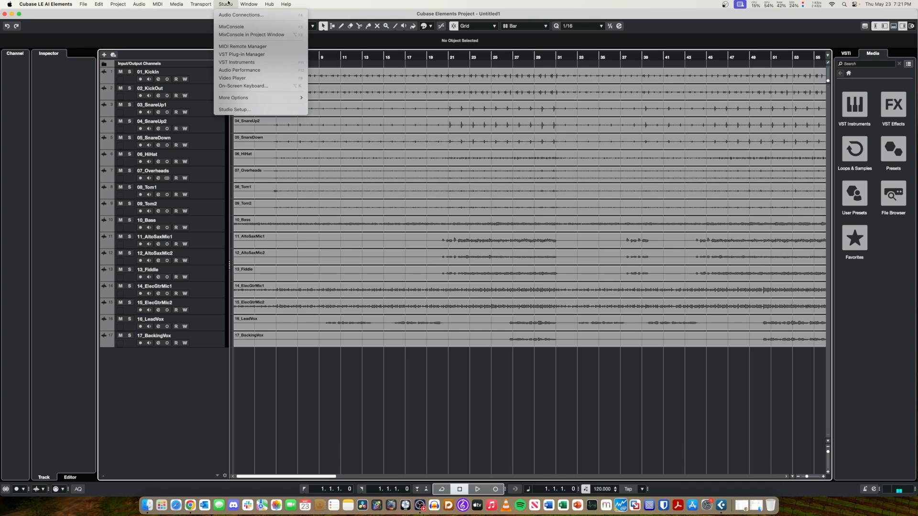
pyautogui.click(241, 26)
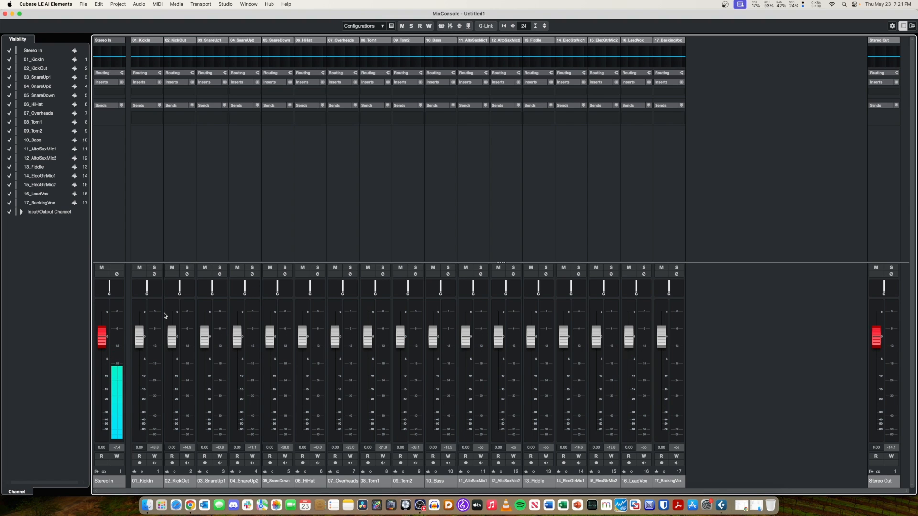
# Toggle the MixConsole window on and off repeatedly to switch between the mixer and the project tracks.
pyautogui.press('F3')
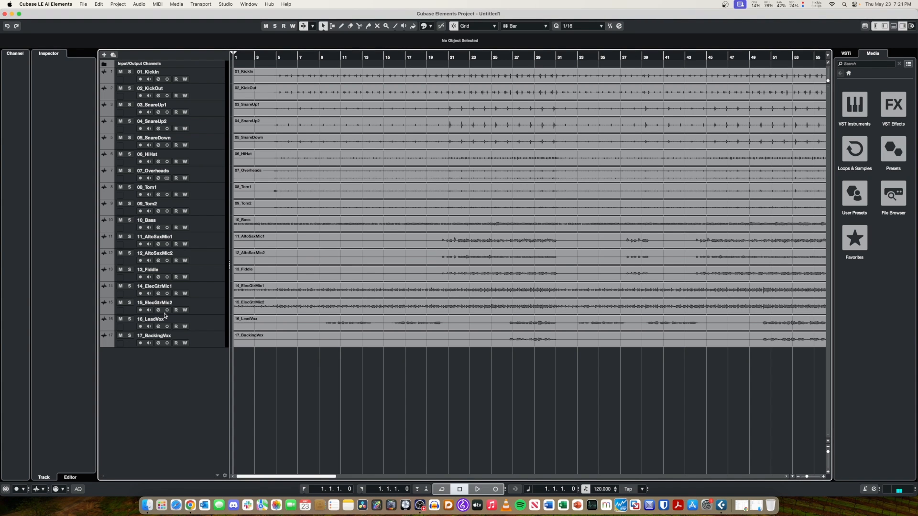
pyautogui.press('F3')
pyautogui.press('F3')
pyautogui.press('F3')
pyautogui.press('F3')
pyautogui.press('F3')
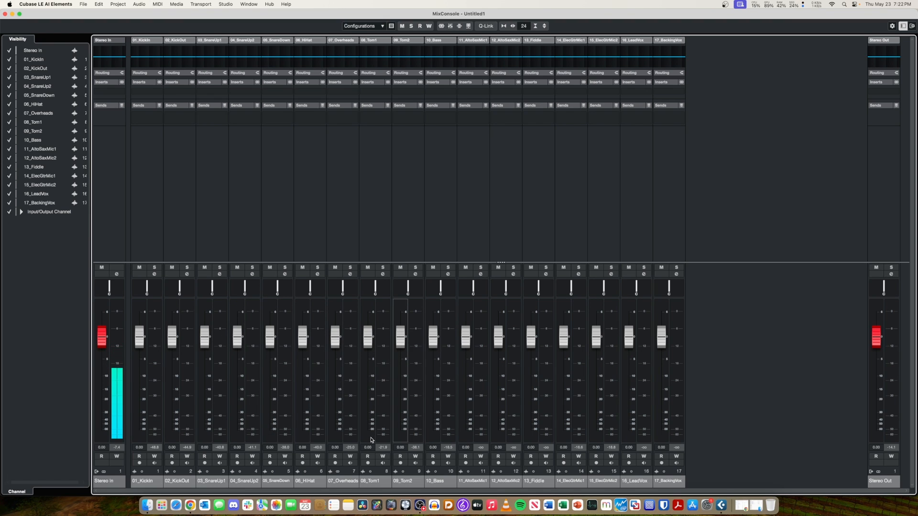
pyautogui.press('F3')
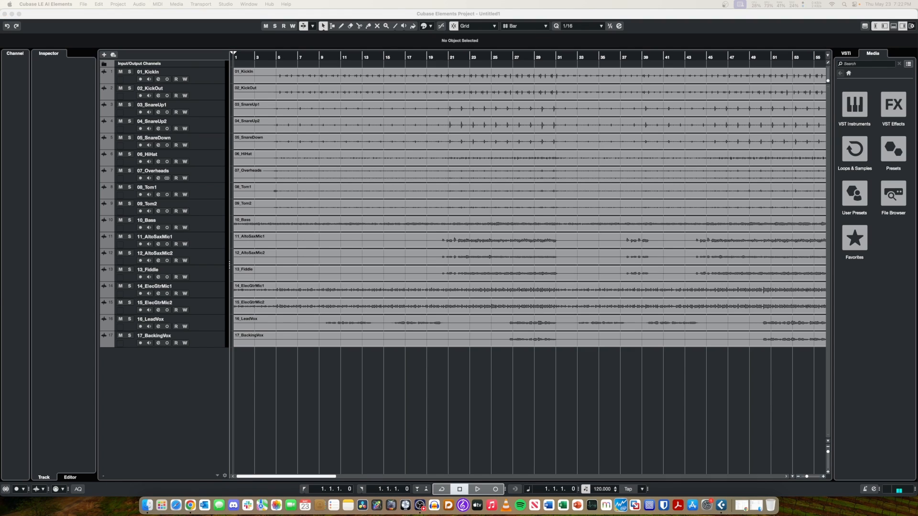
# Play the project from the start and watch the channel levels in the MixConsole, lowering the system volume.
pyautogui.click(154, 13)
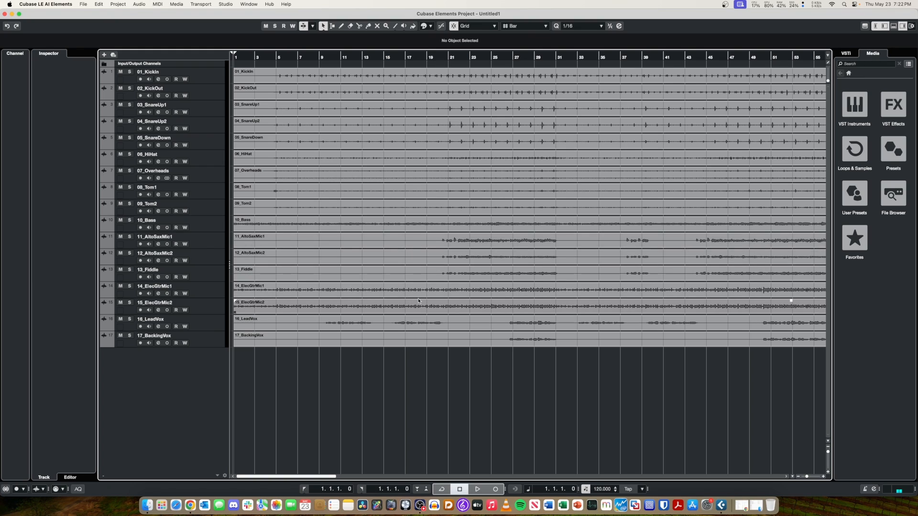
pyautogui.press('space')
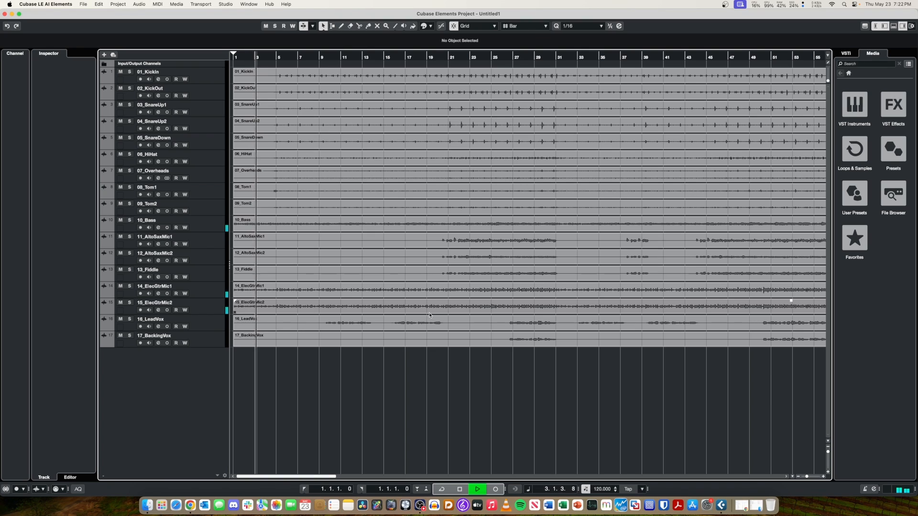
pyautogui.press('F3')
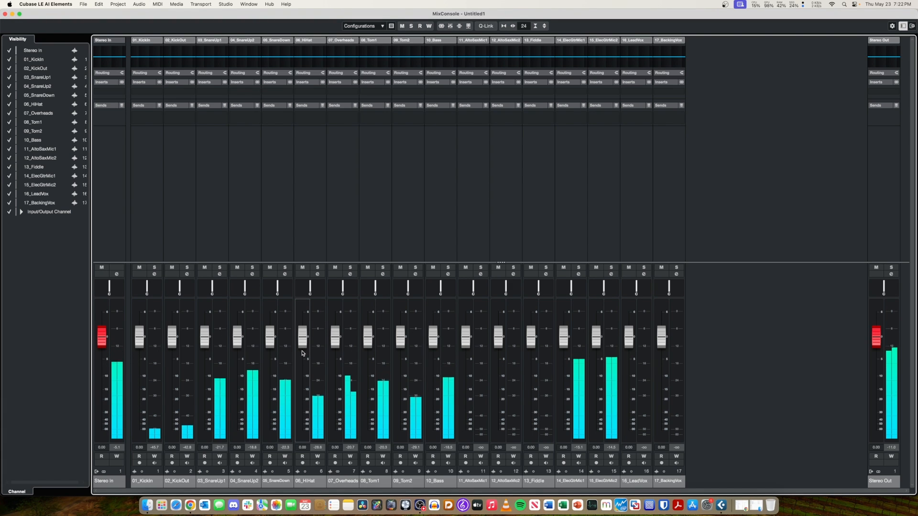
pyautogui.press('XF86AudioLowerVolume')
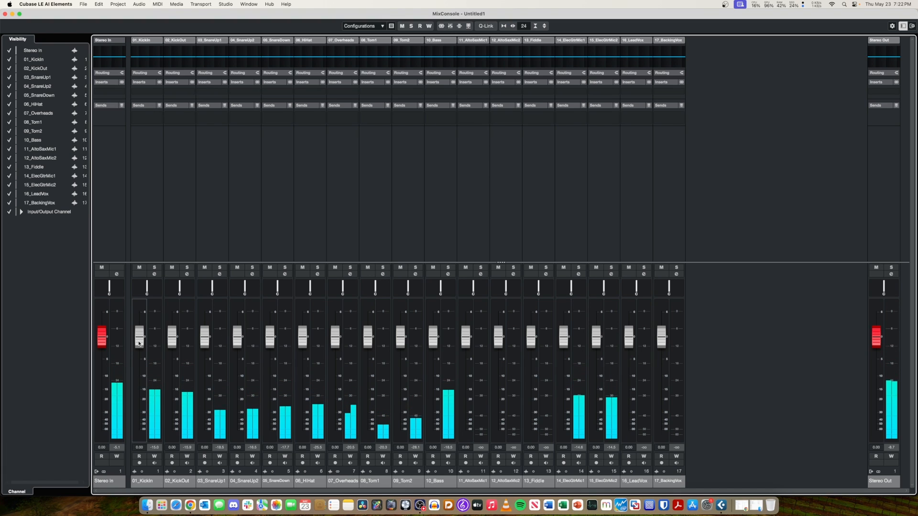
# Raise the 01_KickIn fader to about 3.2 dB, 02_KickOut to about 3.6 dB and 16_LeadVox to 5.37 dB.
pyautogui.moveTo(142, 342); pyautogui.dragTo(175, 333)
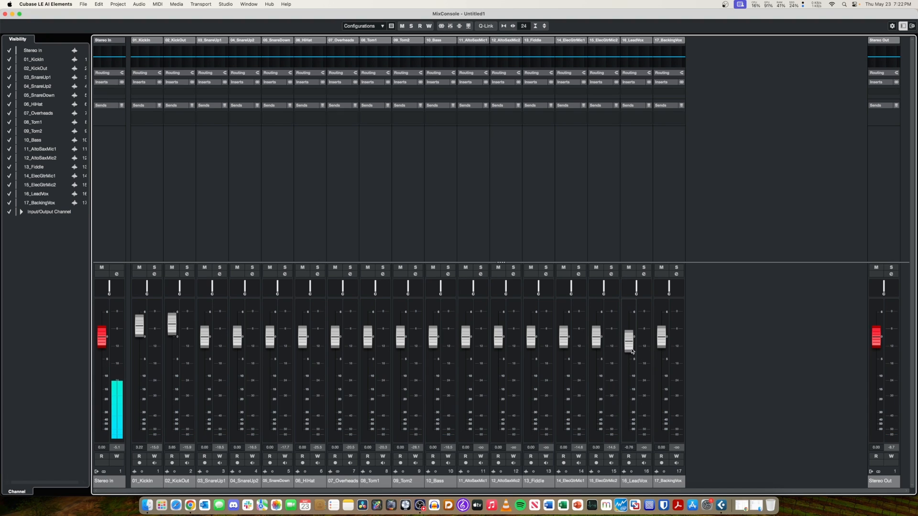
pyautogui.moveTo(632, 351); pyautogui.dragTo(630, 328)
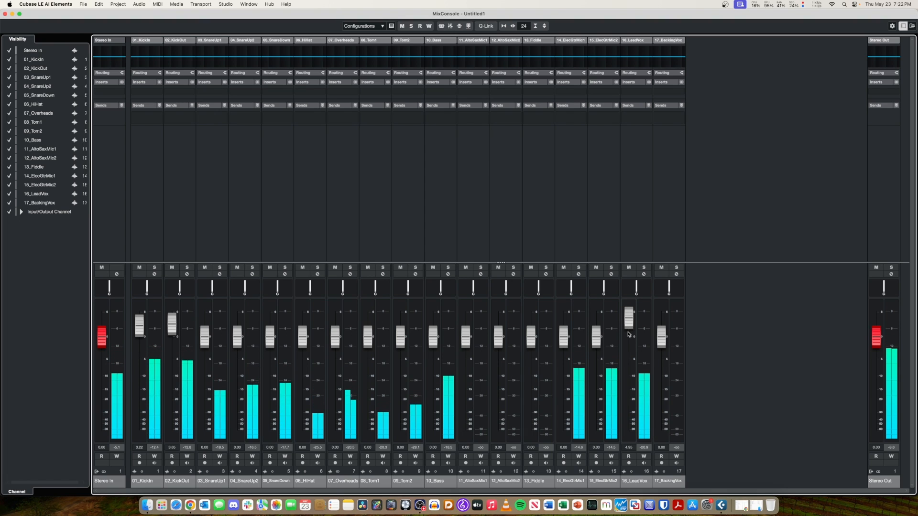
pyautogui.moveTo(630, 328); pyautogui.dragTo(633, 325)
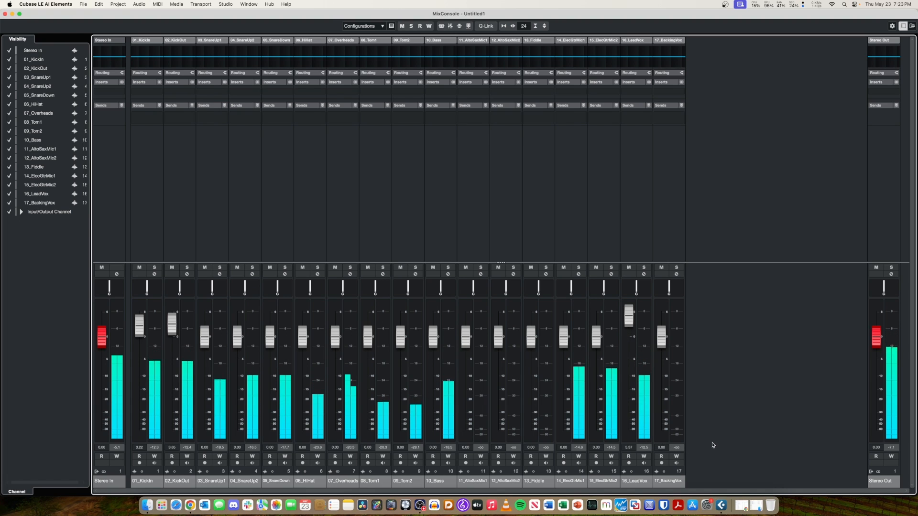
# Solo the 16_LeadVox channel and select its track in the project window.
pyautogui.click(643, 268)
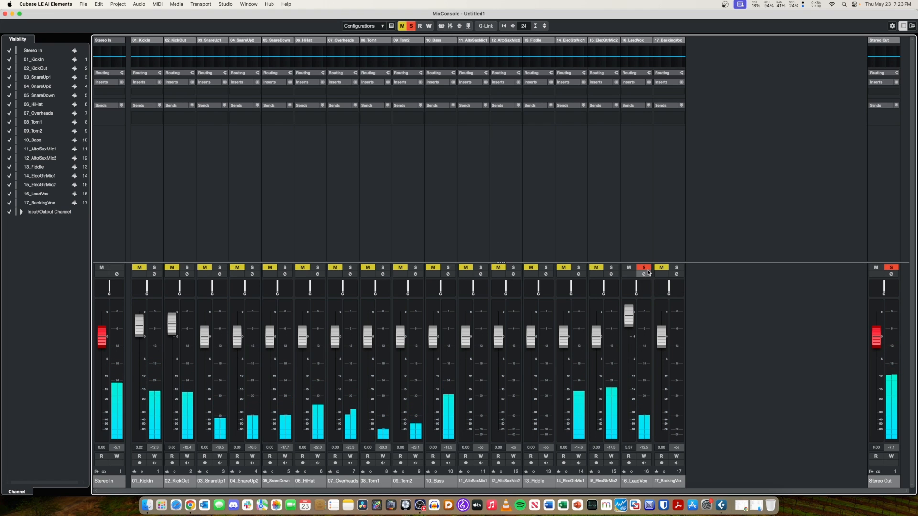
pyautogui.press('F3')
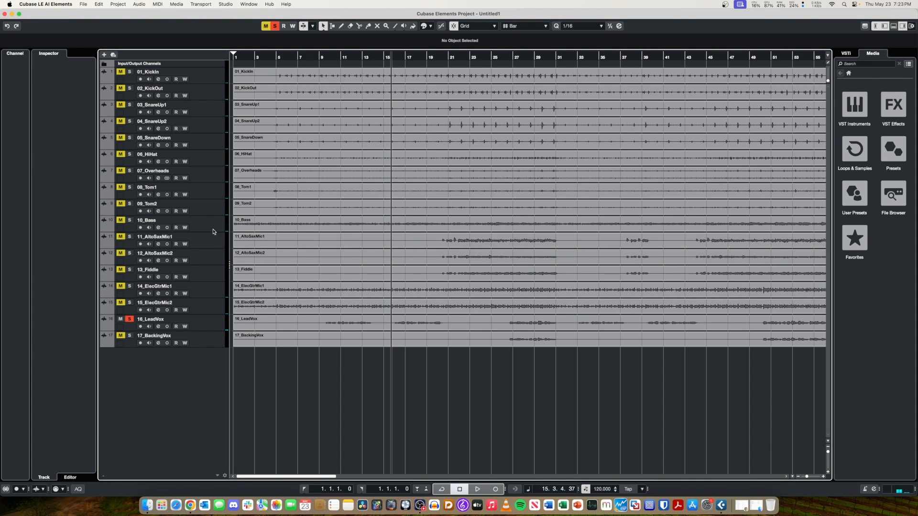
pyautogui.click(205, 326)
pyautogui.click(301, 327)
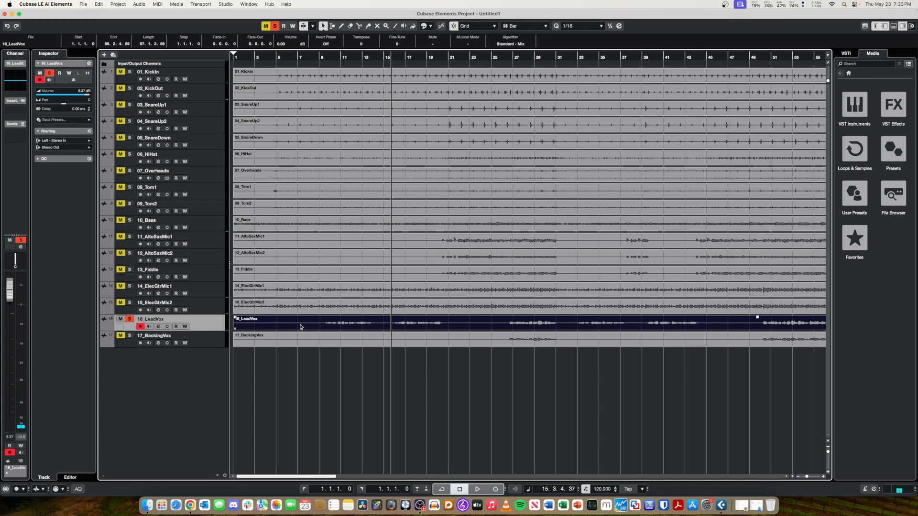
pyautogui.click(325, 362)
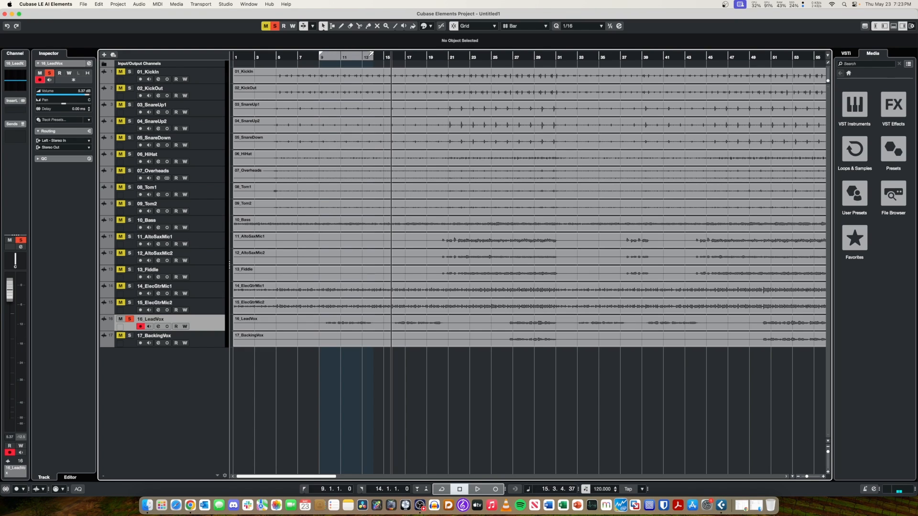
# Set the locators from bar 9 to bar 12, activate the cycle and play the looped vocal section.
pyautogui.press('space')
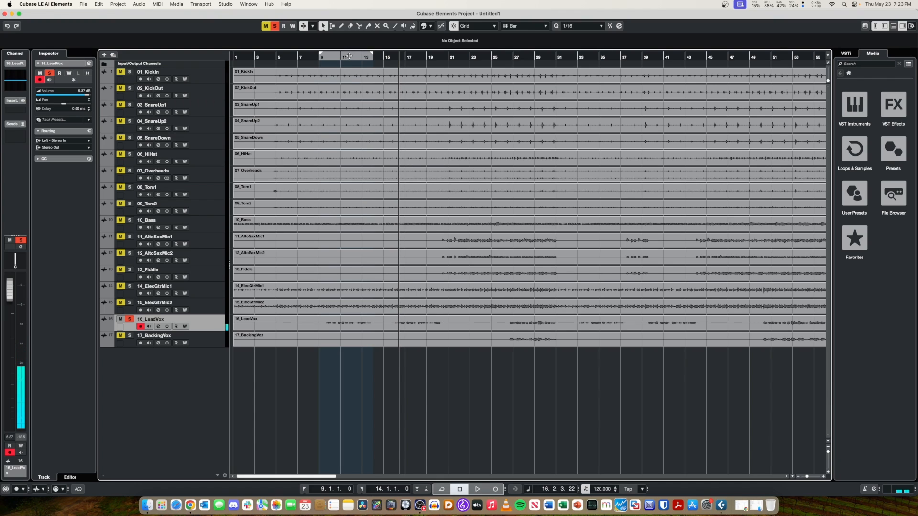
pyautogui.click(320, 54)
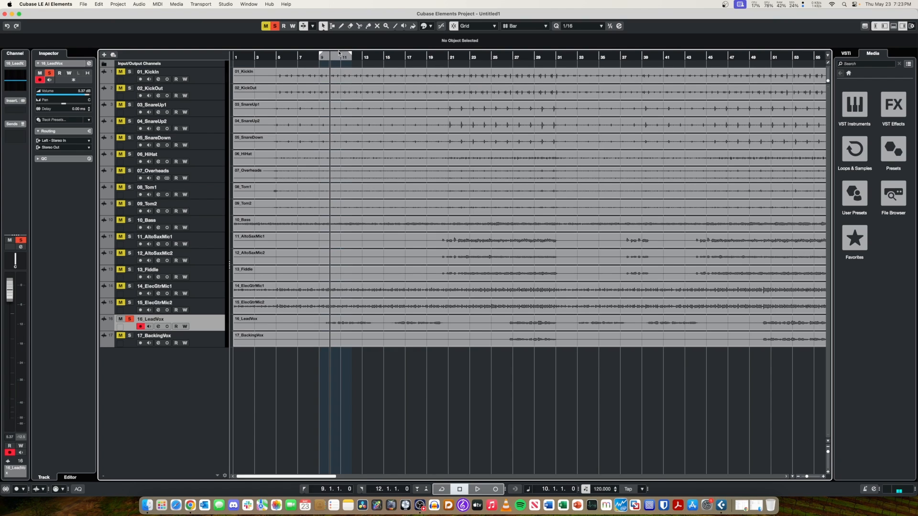
pyautogui.rightClick(336, 54)
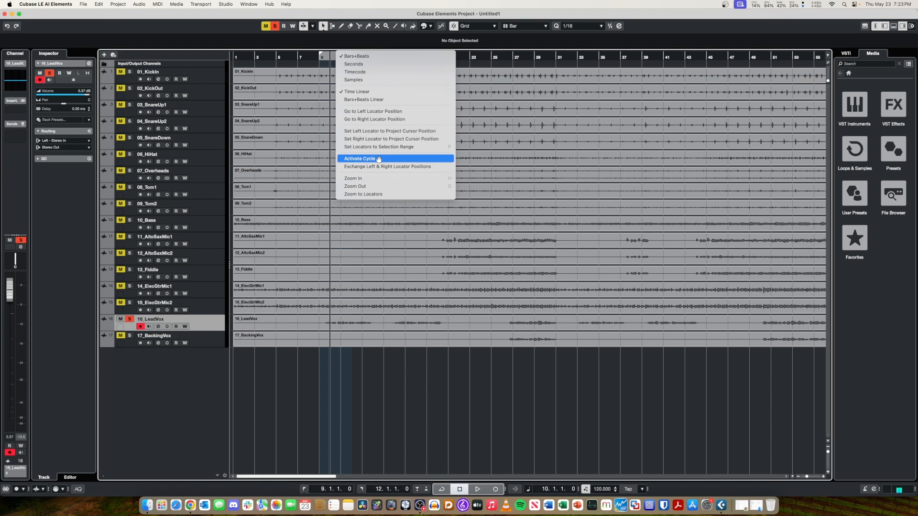
pyautogui.click(356, 158)
pyautogui.press('space')
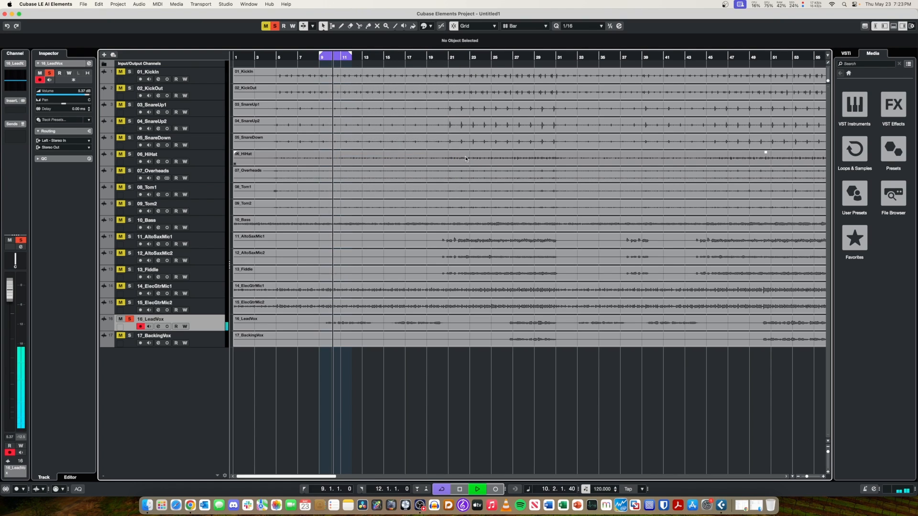
# Lower the 16_LeadVox fader to about 4.9 dB in the MixConsole.
pyautogui.press('F3')
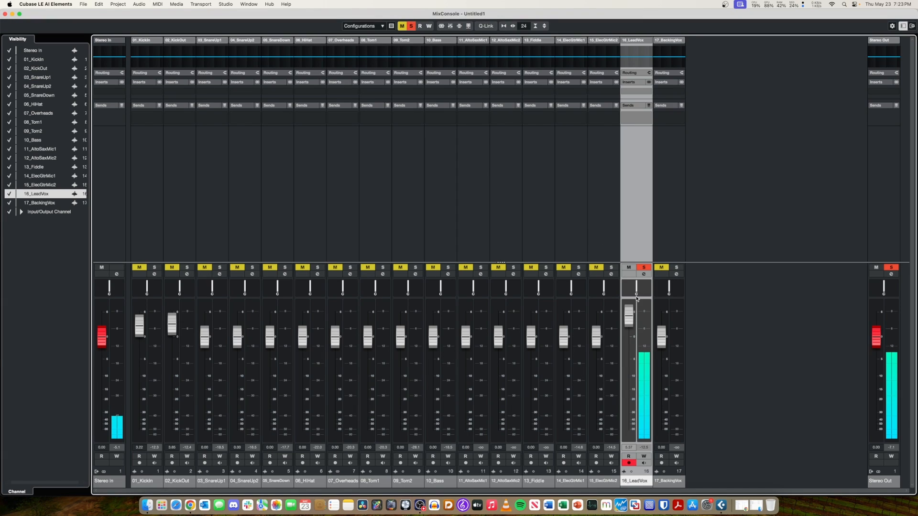
pyautogui.moveTo(630, 325); pyautogui.dragTo(630, 329)
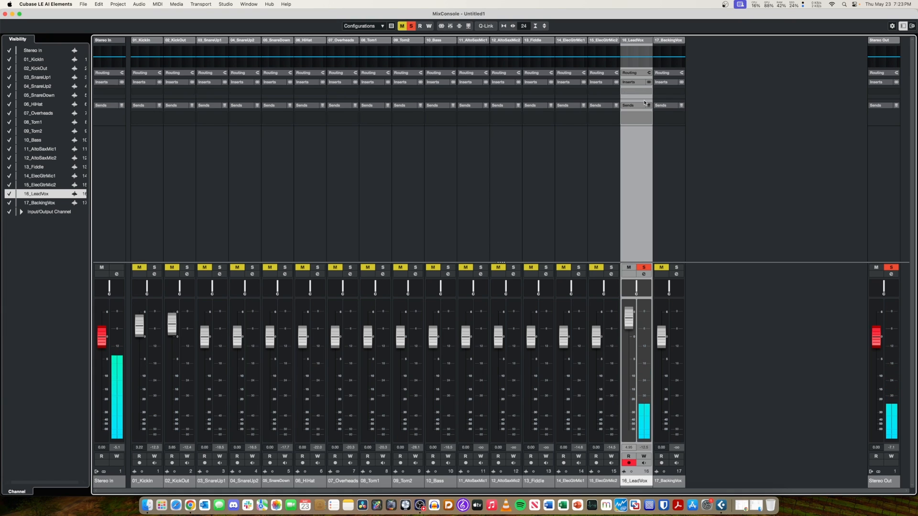
# Open the 16_LeadVox channel equalizer and cut the high band by about 3.5 dB near 8554 Hz.
pyautogui.click(635, 59)
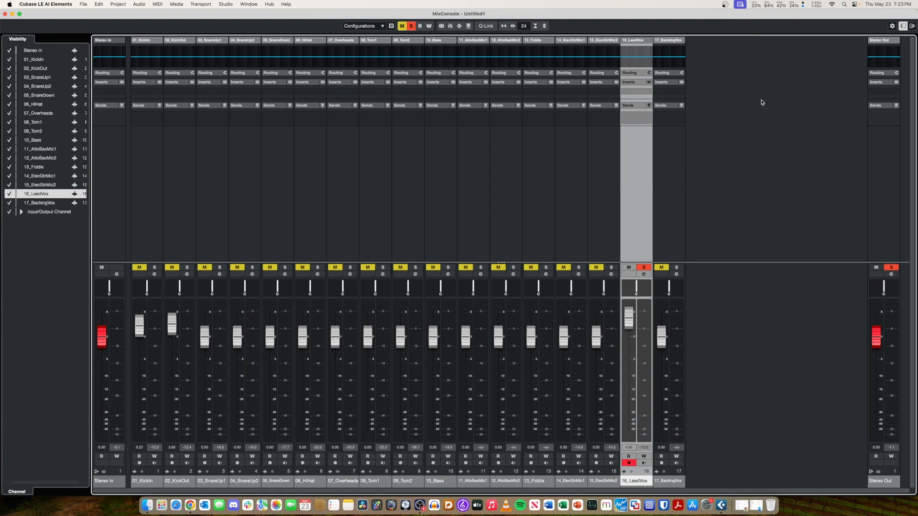
pyautogui.click(640, 61)
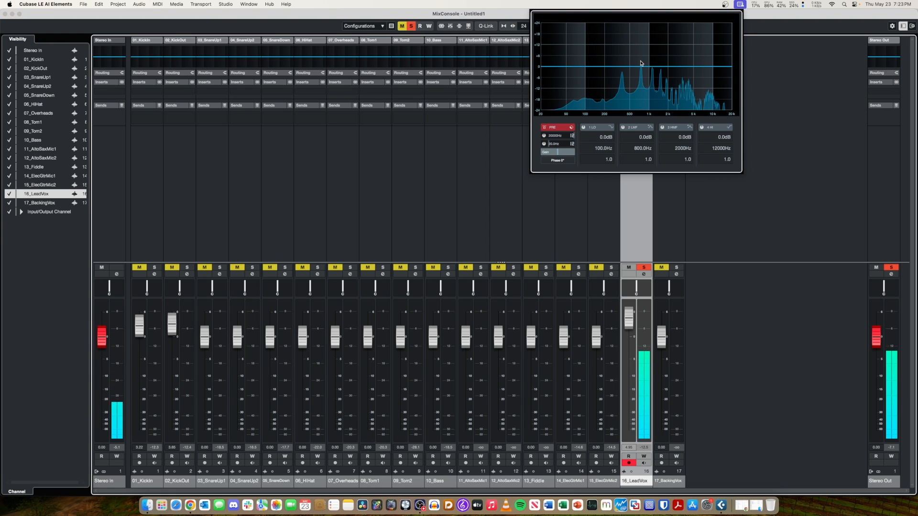
pyautogui.click(693, 67)
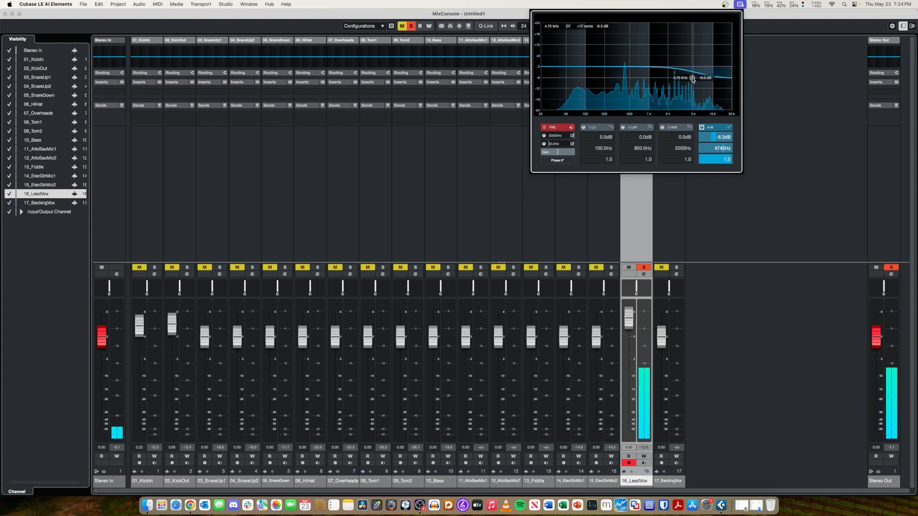
pyautogui.moveTo(691, 78); pyautogui.dragTo(709, 75)
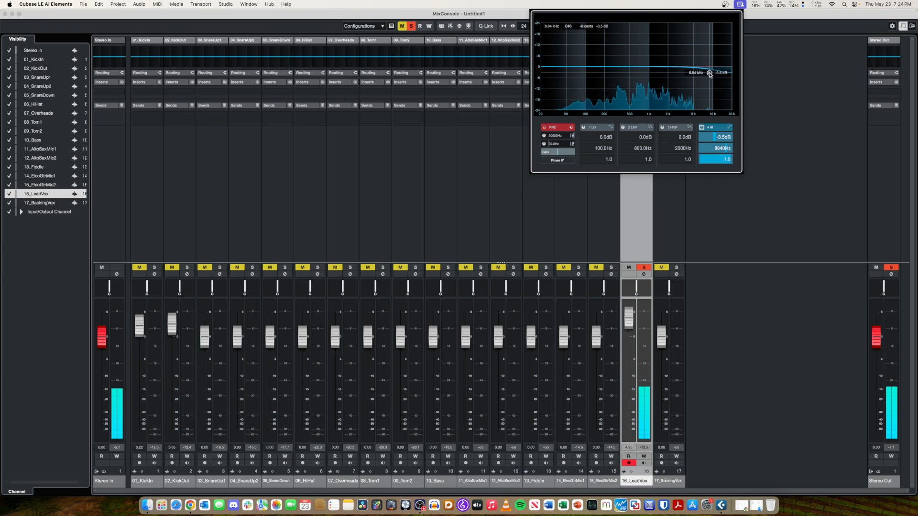
# Boost the vocal's low band by about 4.1 dB near 114 Hz and its high-mid band by about 1.4 dB near 825 Hz.
pyautogui.click(583, 67)
pyautogui.moveTo(585, 66); pyautogui.dragTo(587, 61)
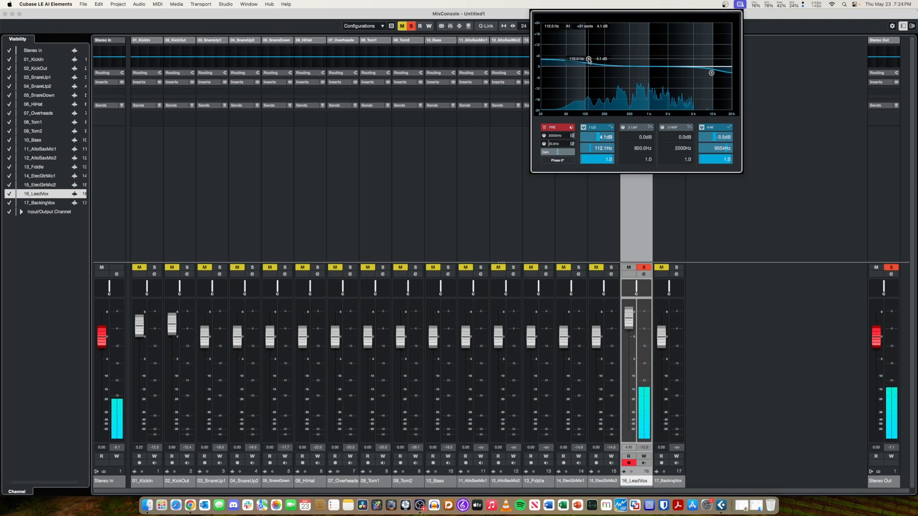
pyautogui.click(643, 65)
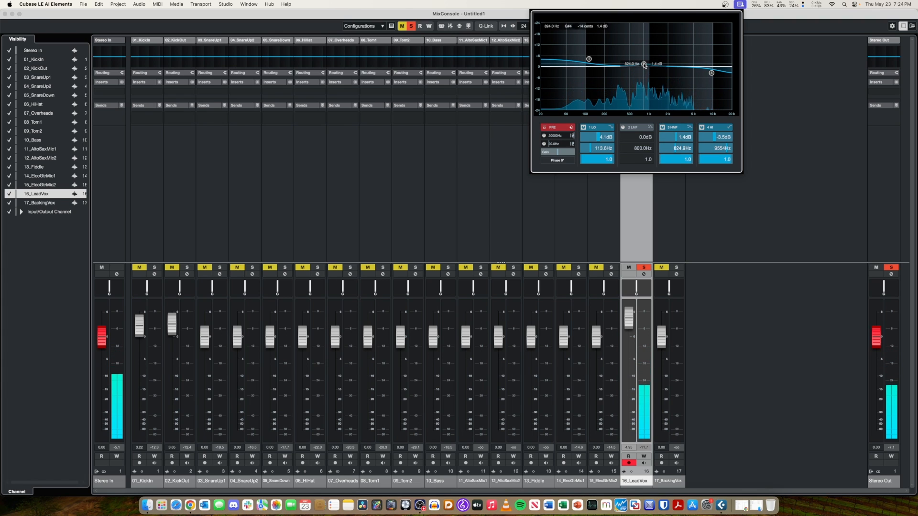
pyautogui.moveTo(644, 66); pyautogui.dragTo(644, 65)
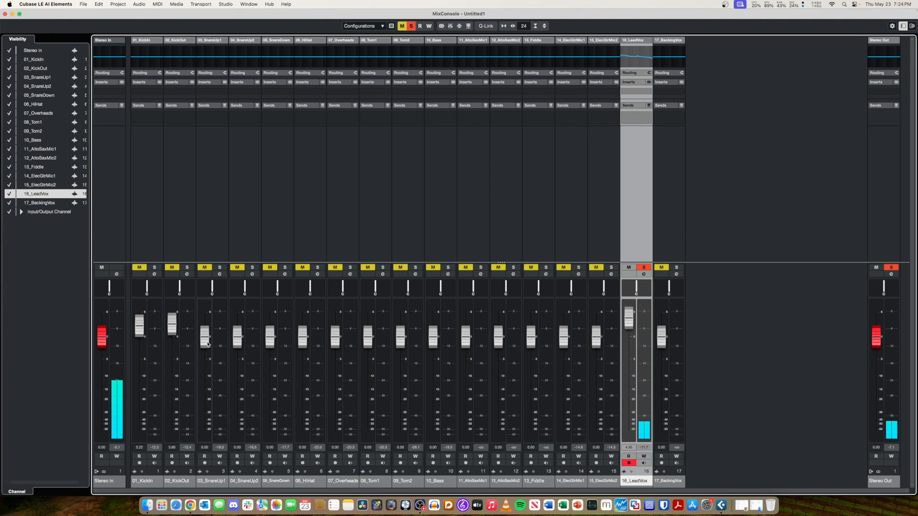
# Unsolo the 16_LeadVox track in the project window and play the looped section with all tracks.
pyautogui.press('F3')
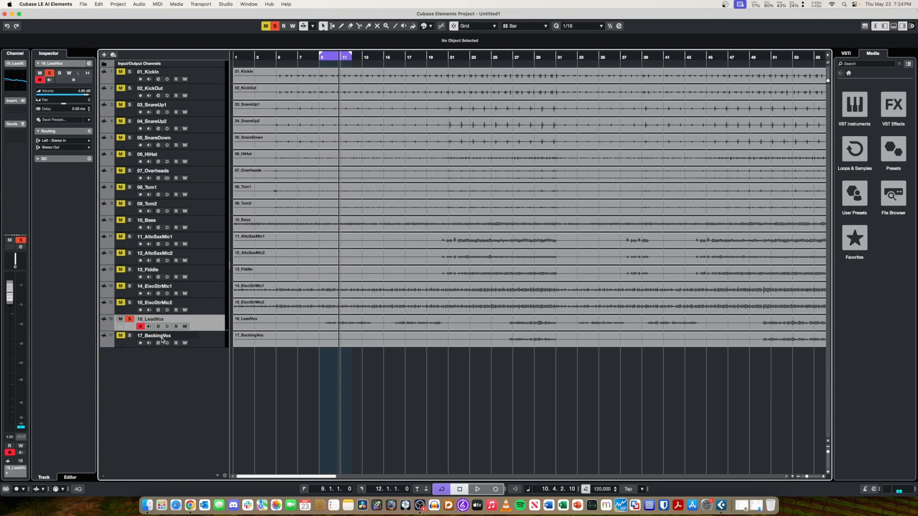
pyautogui.click(128, 319)
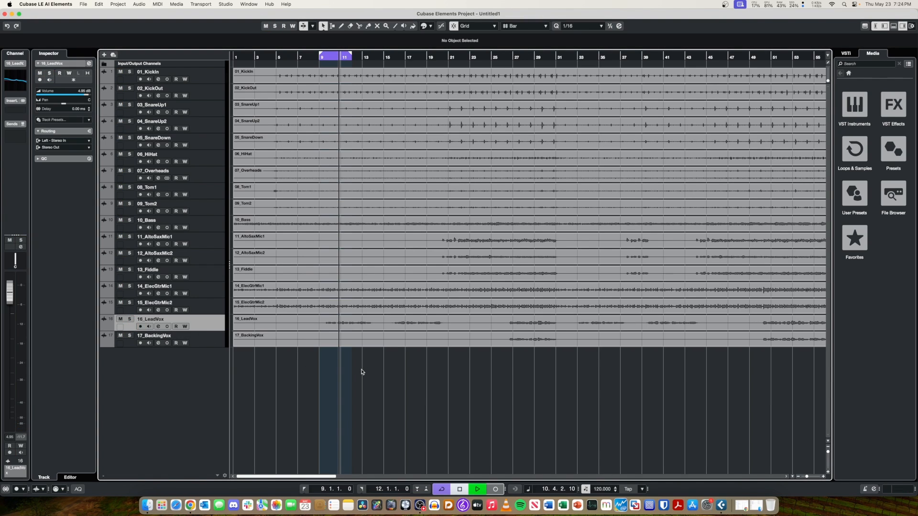
pyautogui.press('space')
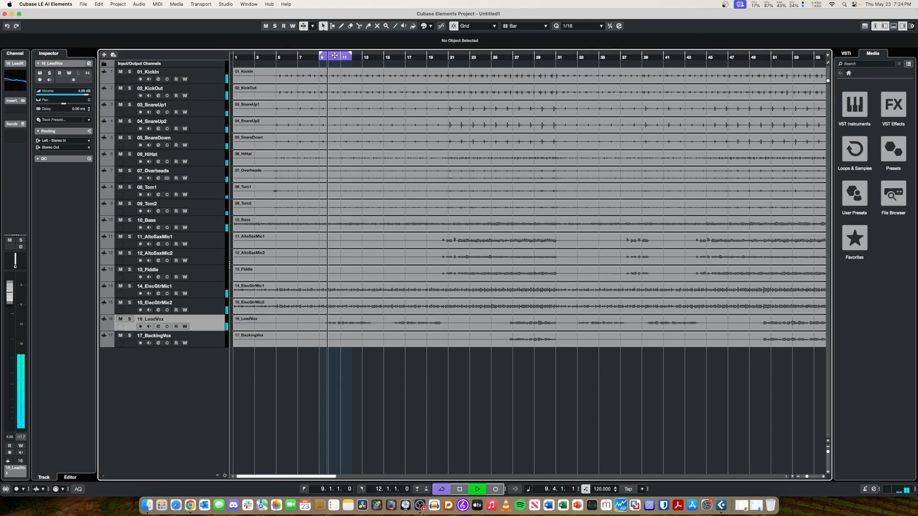
# Audition the full mix from about bar 17 and again from bar 26 in the project window.
pyautogui.press('space')
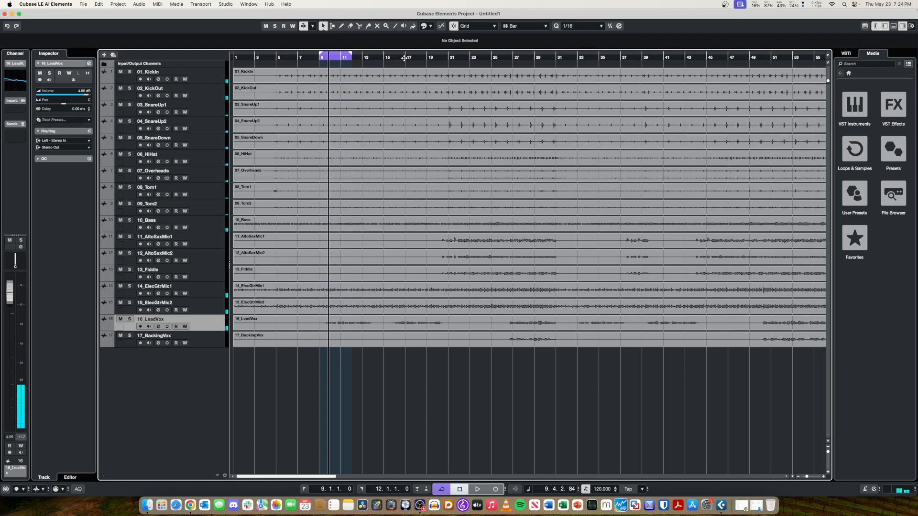
pyautogui.click(404, 58)
pyautogui.press('space')
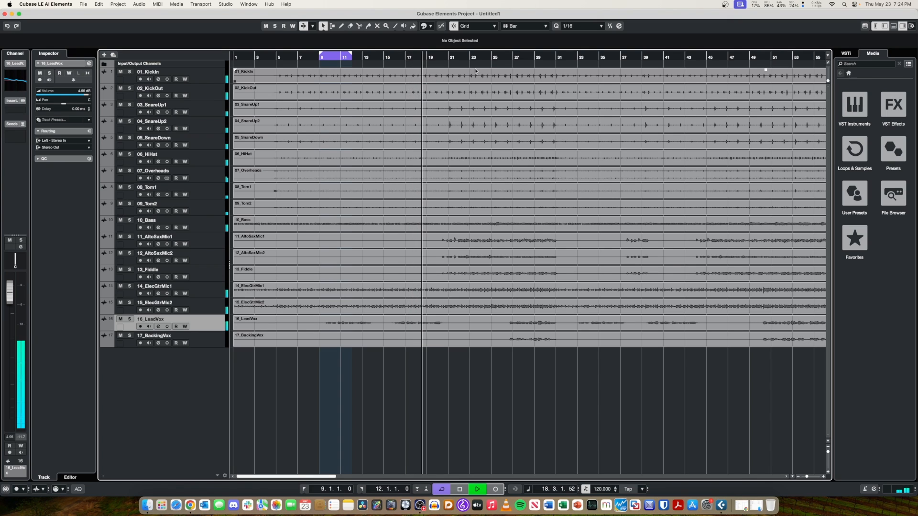
pyautogui.press('f')
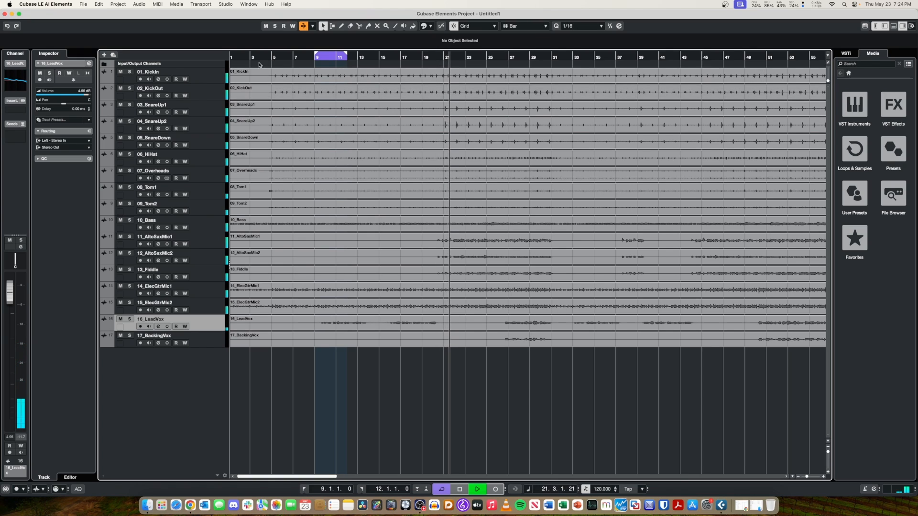
pyautogui.press('space')
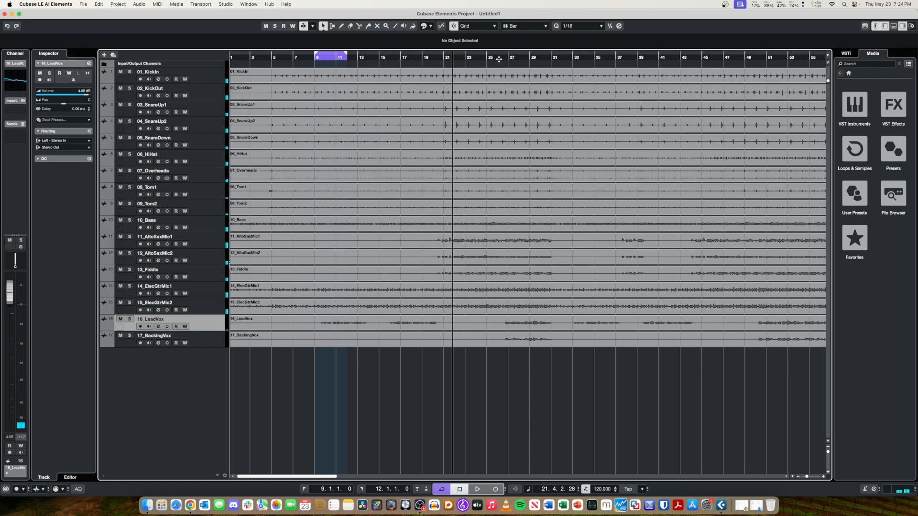
pyautogui.click(497, 58)
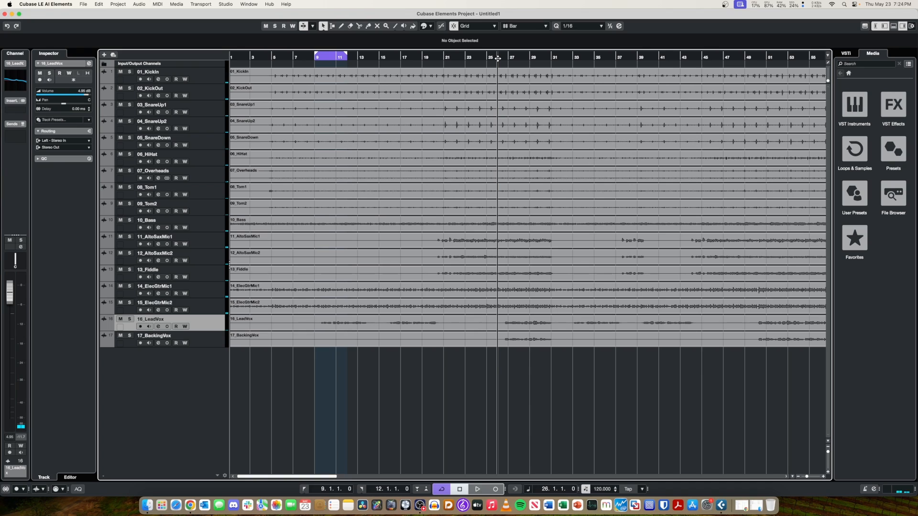
pyautogui.press('space')
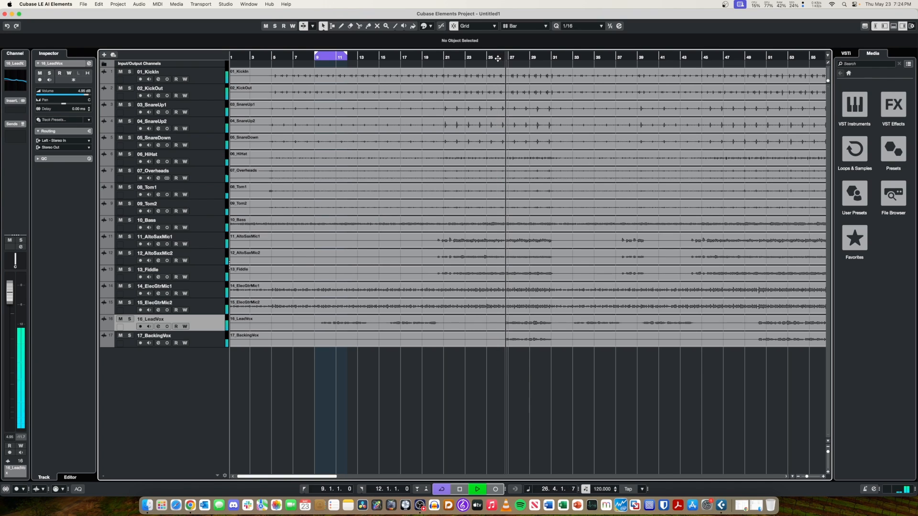
# Set the loop range from bar 27 to bar 31 and play the looped section.
pyautogui.press('space')
pyautogui.click(515, 56)
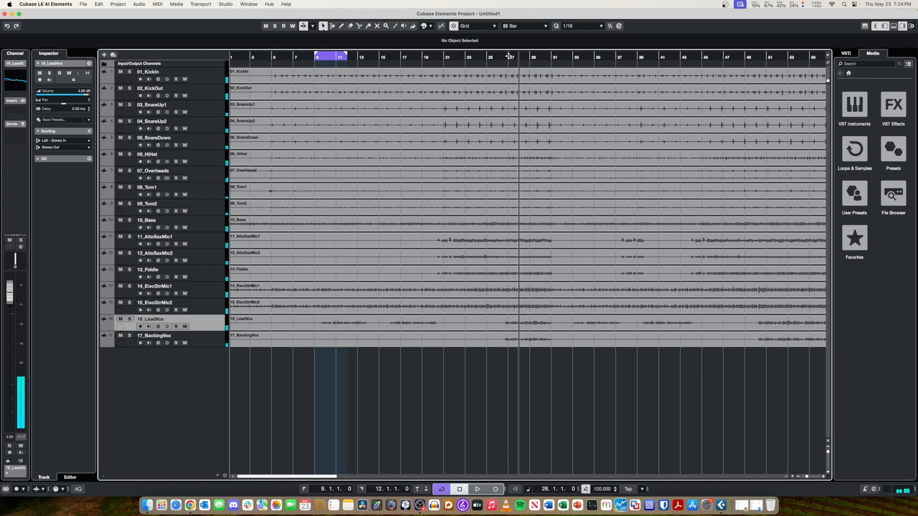
pyautogui.moveTo(509, 52); pyautogui.dragTo(549, 50)
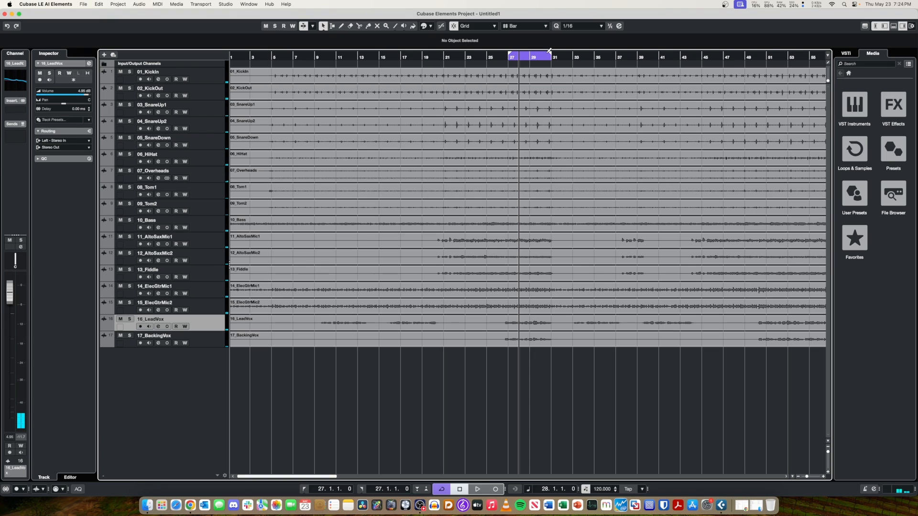
pyautogui.press('space')
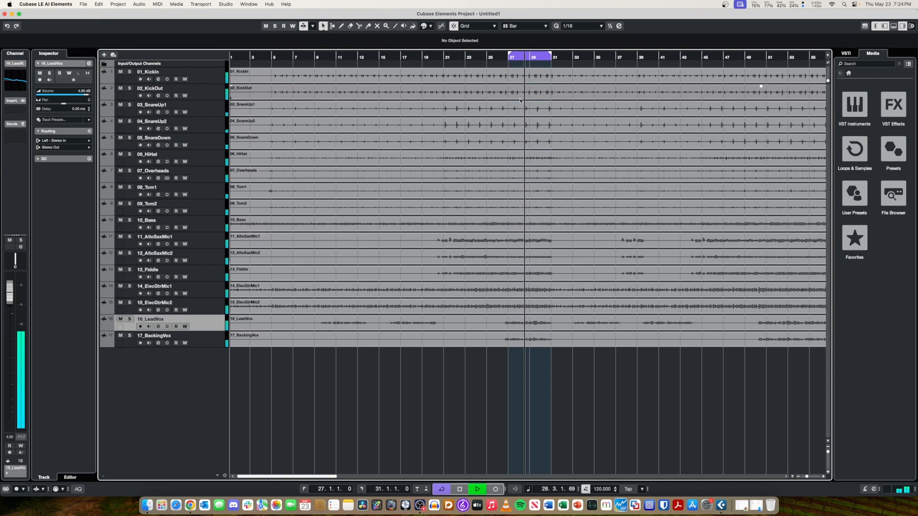
# Lower the 11_AltoSaxMic1, 12_AltoSaxMic2 and 13_Fiddle faders in the MixConsole to about -5.3, -5.8 and -5.2 dB.
pyautogui.press('F3')
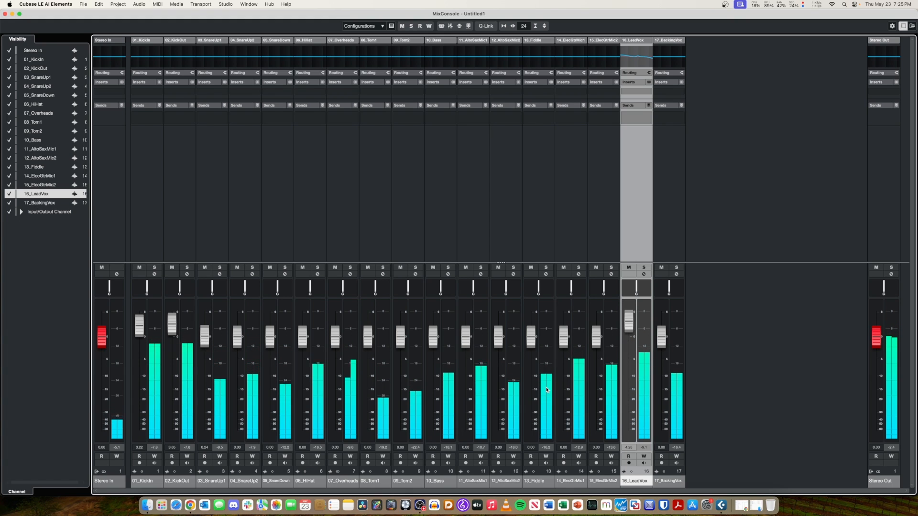
pyautogui.moveTo(465, 337); pyautogui.dragTo(498, 368)
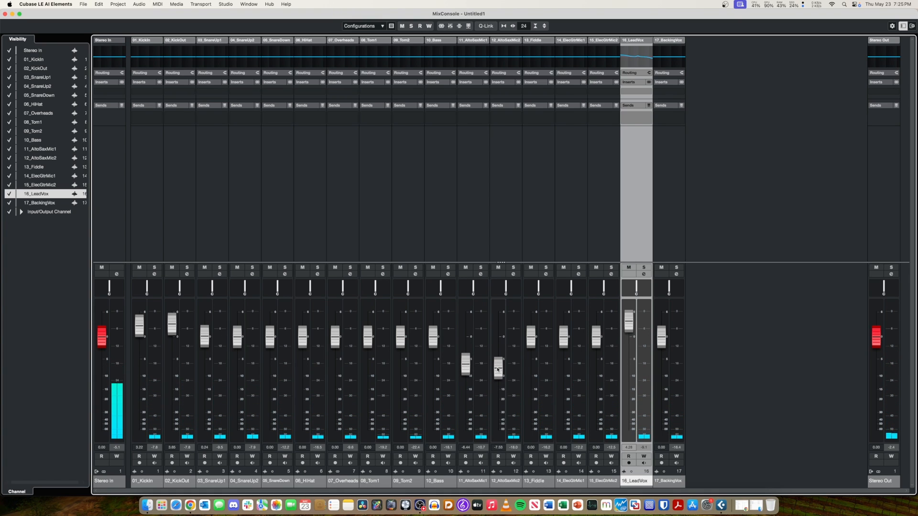
pyautogui.moveTo(530, 338); pyautogui.dragTo(469, 368)
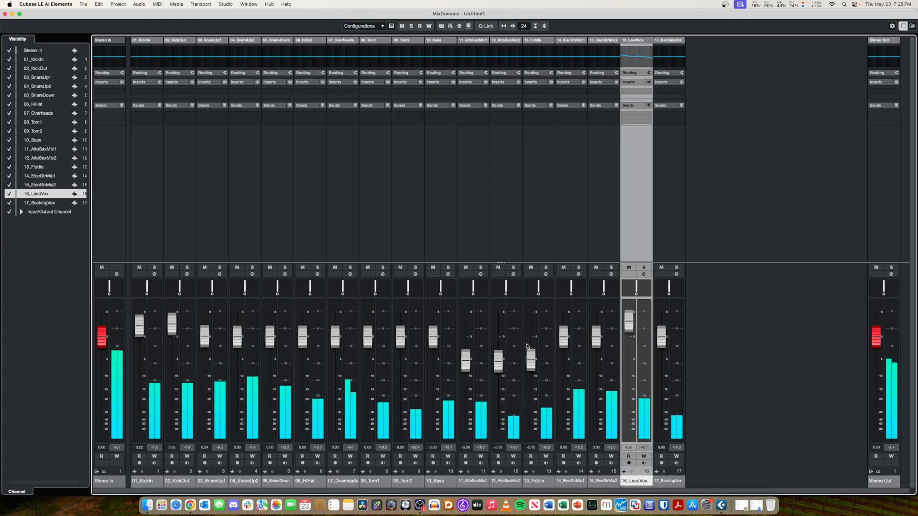
# Lower the 14_ElecGtrMic1 fader to about -1.5 dB, soloing the channel briefly to check its level.
pyautogui.moveTo(560, 346); pyautogui.dragTo(560, 357)
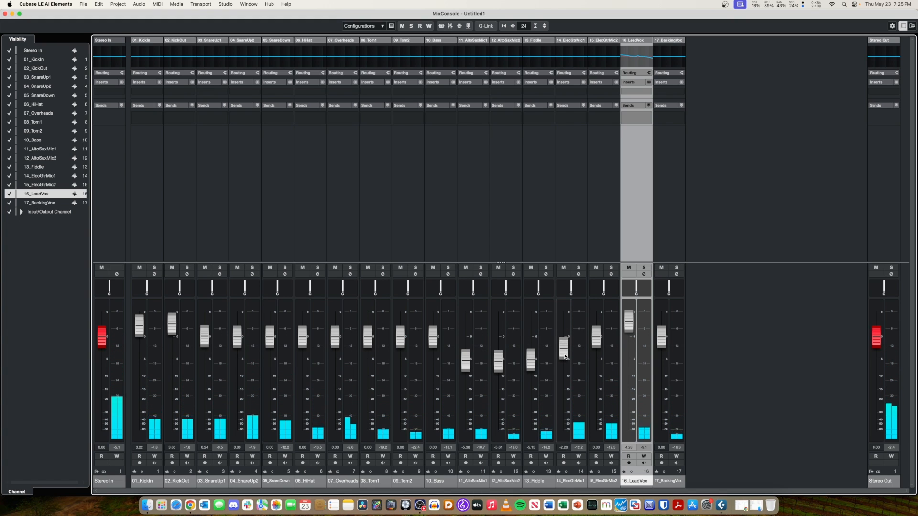
pyautogui.click(579, 268)
pyautogui.moveTo(564, 348); pyautogui.dragTo(563, 349)
pyautogui.click(578, 268)
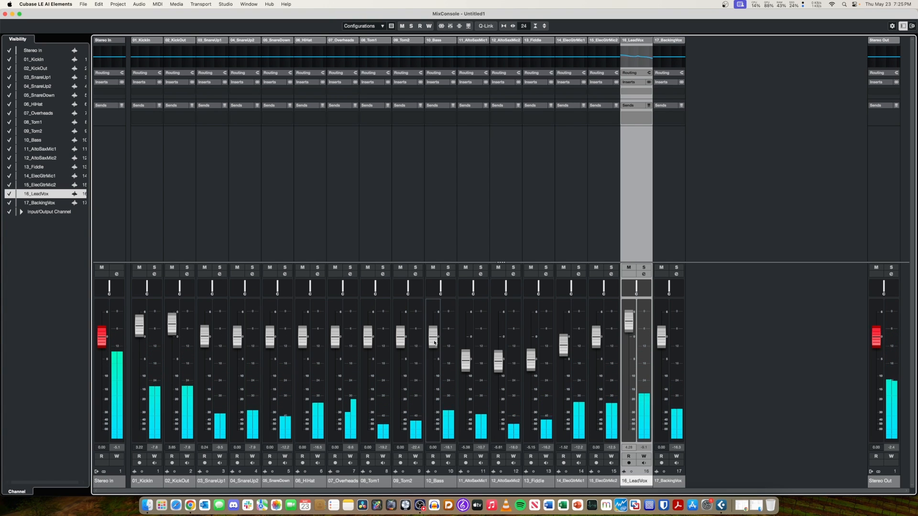
# Lower the 10_Bass fader to about -0.8 dB and the 03_SnareUp1 and 04_SnareUp2 faders to about -1.2 and -1.7 dB.
pyautogui.moveTo(435, 341); pyautogui.dragTo(435, 347)
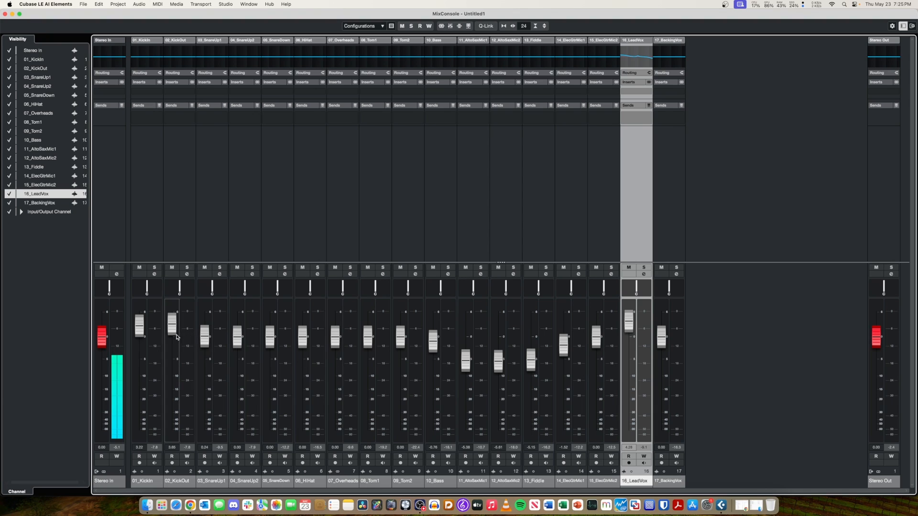
pyautogui.moveTo(200, 338); pyautogui.dragTo(203, 346)
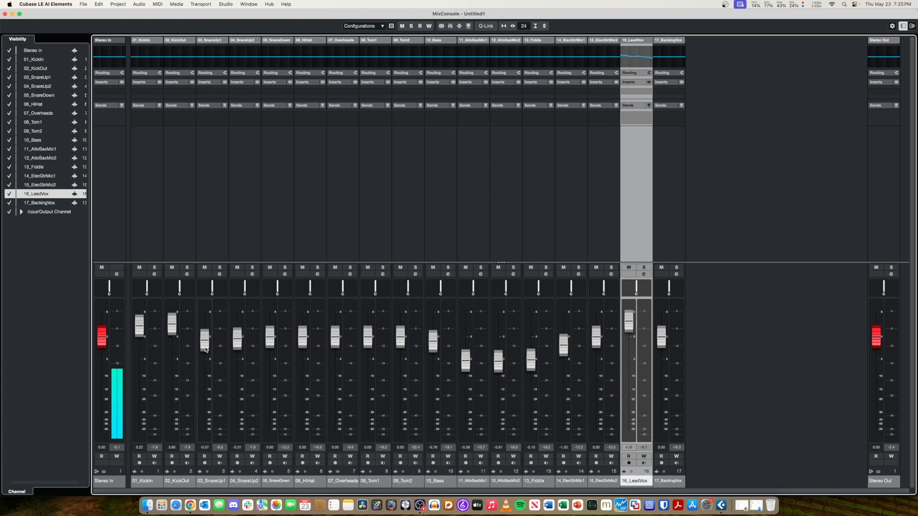
pyautogui.moveTo(206, 350); pyautogui.dragTo(243, 354)
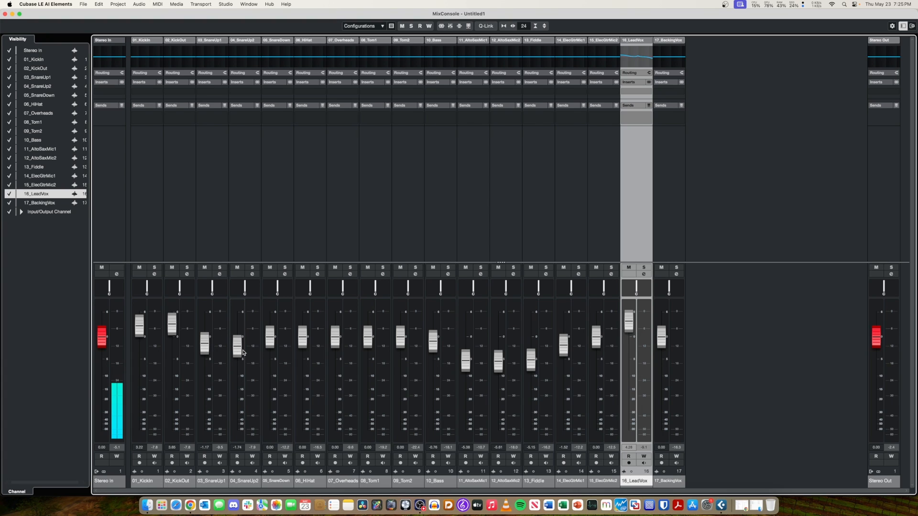
# Play the loop while lowering the 16_LeadVox fader to about 3 dB and raising the 03_SnareUp1 fader to about -0.1 dB.
pyautogui.press('space')
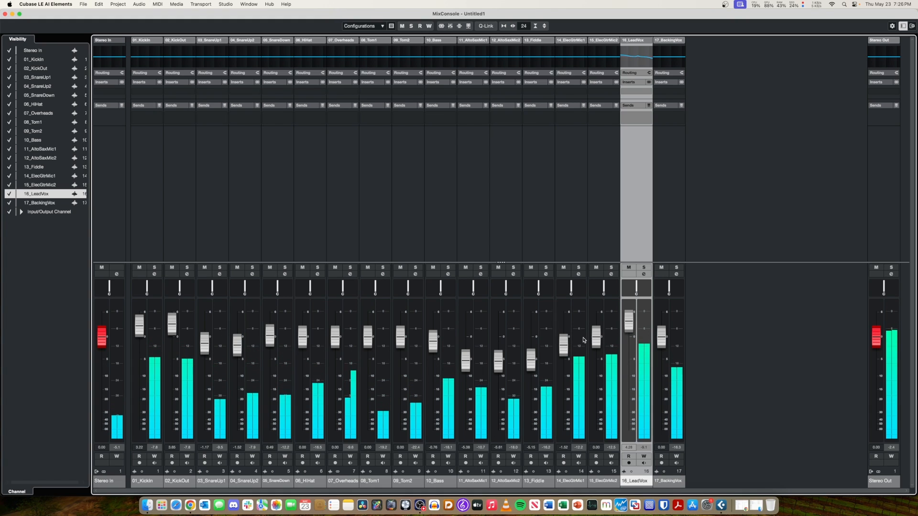
pyautogui.moveTo(631, 329); pyautogui.dragTo(632, 335)
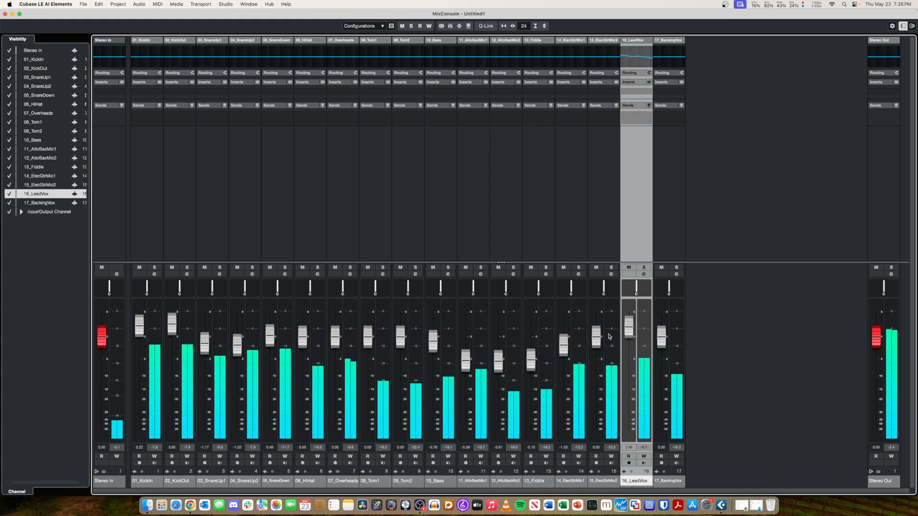
pyautogui.moveTo(208, 347); pyautogui.dragTo(208, 341)
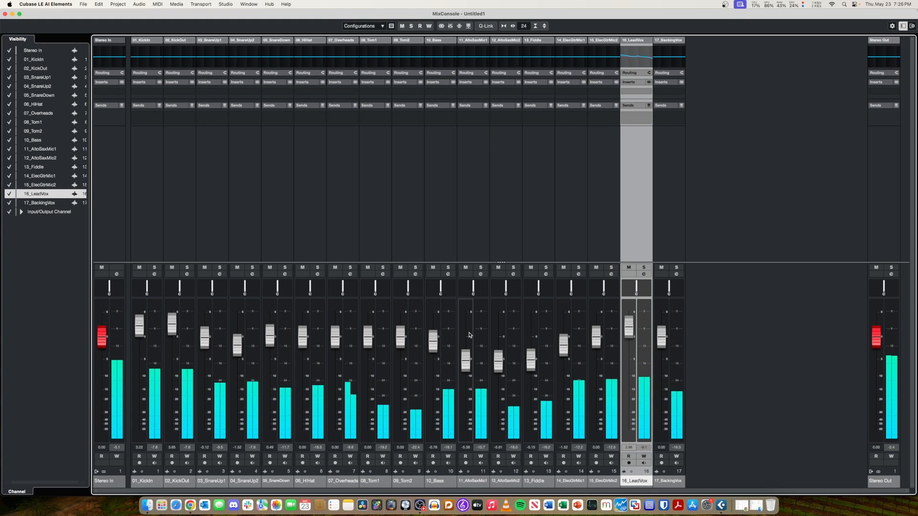
# Try to adjust both alto sax channels and the fiddle as one selection, bringing the 11_AltoSaxMic1 fader to about -4.6 dB.
pyautogui.moveTo(465, 360)
pyautogui.mouseDown()
pyautogui.moveTo(464, 335)
pyautogui.moveTo(464, 356)
pyautogui.mouseUp()
pyautogui.click(468, 240)
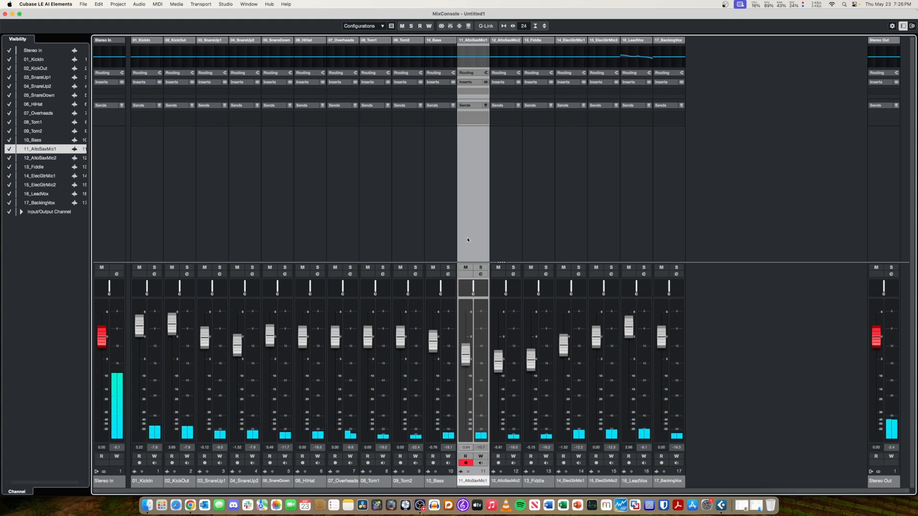
pyautogui.keyDown('shift'); pyautogui.click(505, 239); pyautogui.keyUp('shift')
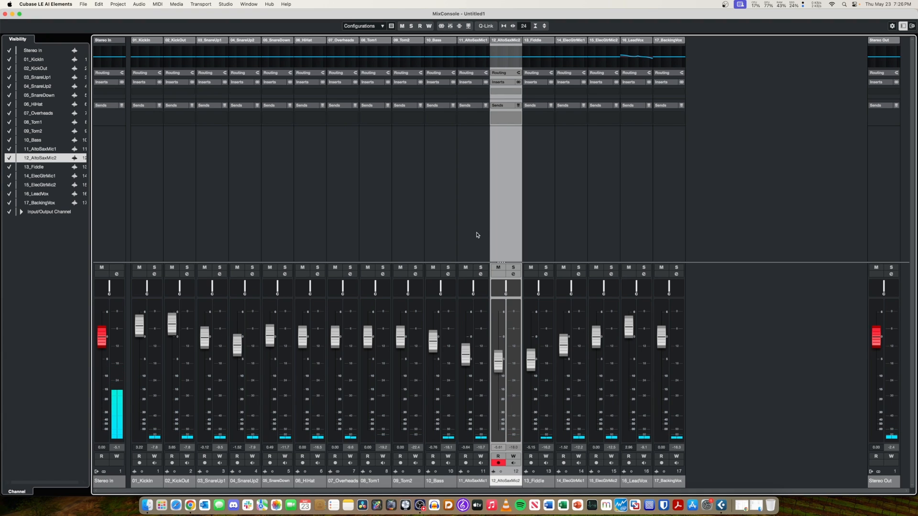
pyautogui.keyDown('shift'); pyautogui.click(525, 237); pyautogui.keyUp('shift')
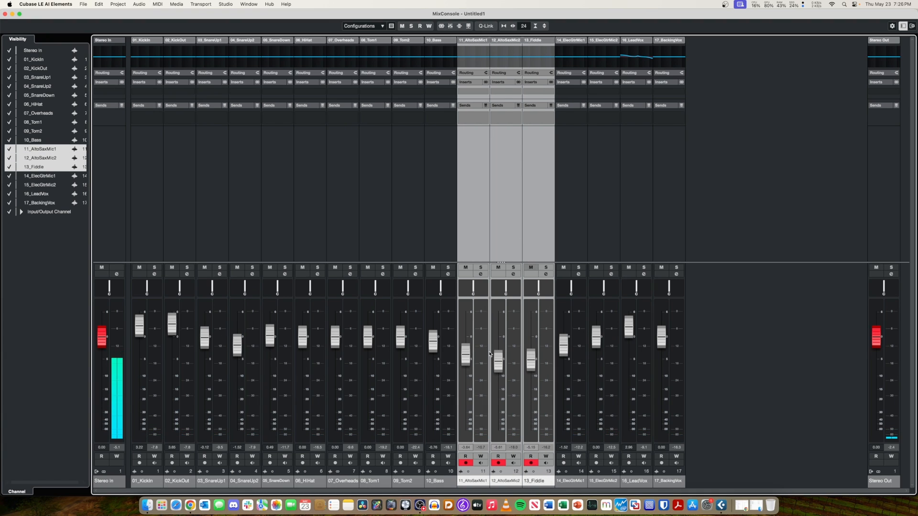
pyautogui.moveTo(466, 373); pyautogui.dragTo(472, 365)
pyautogui.moveTo(466, 363); pyautogui.dragTo(468, 364)
# Lower the 11_AltoSaxMic1, 12_AltoSaxMic2 and 13_Fiddle faders individually to about -8.7, -11.1 and -11.6 dB and play the loop.
pyautogui.click(475, 235)
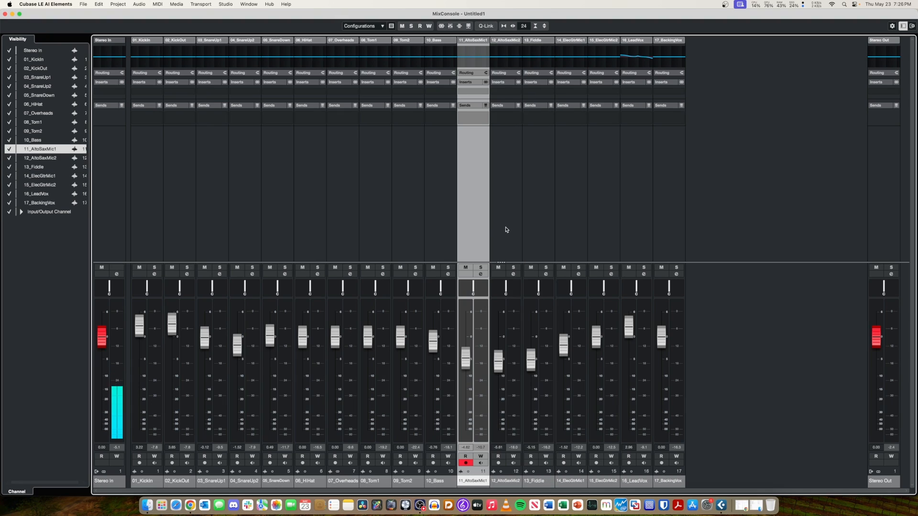
pyautogui.click(506, 229)
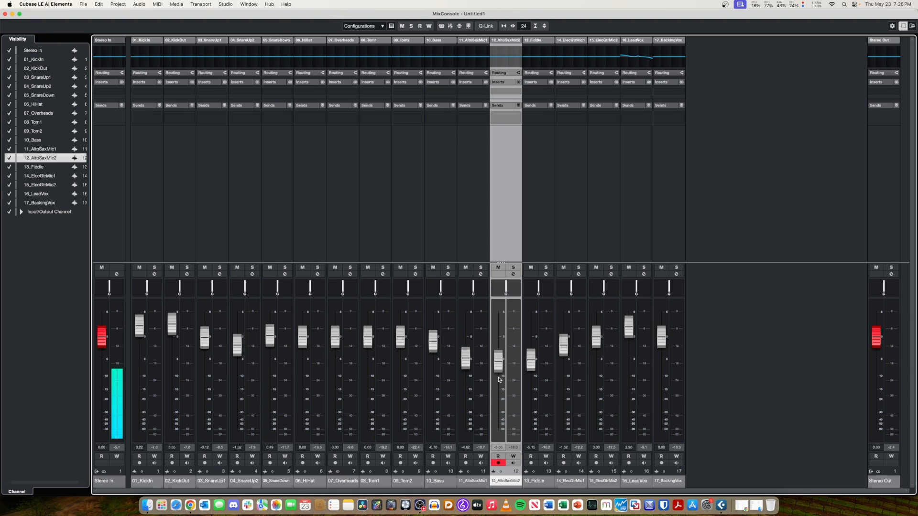
pyautogui.moveTo(499, 385); pyautogui.dragTo(502, 401)
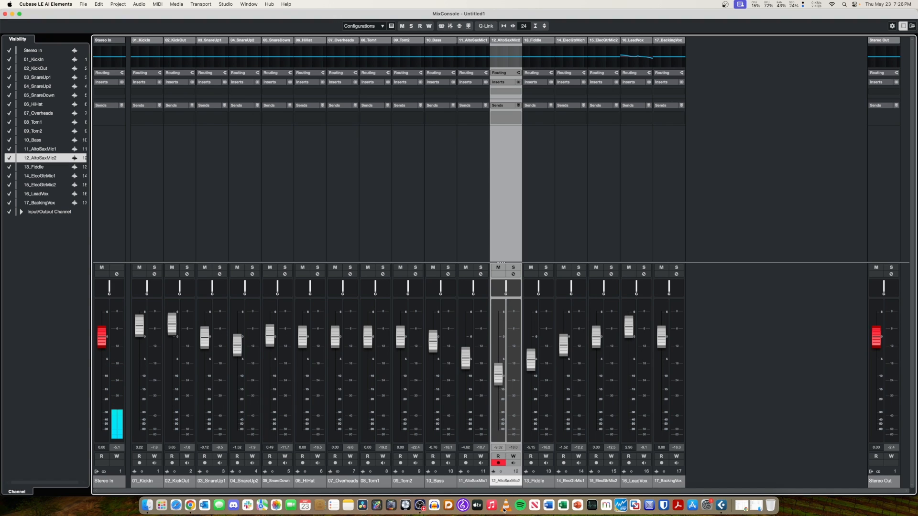
pyautogui.moveTo(465, 375); pyautogui.dragTo(465, 383)
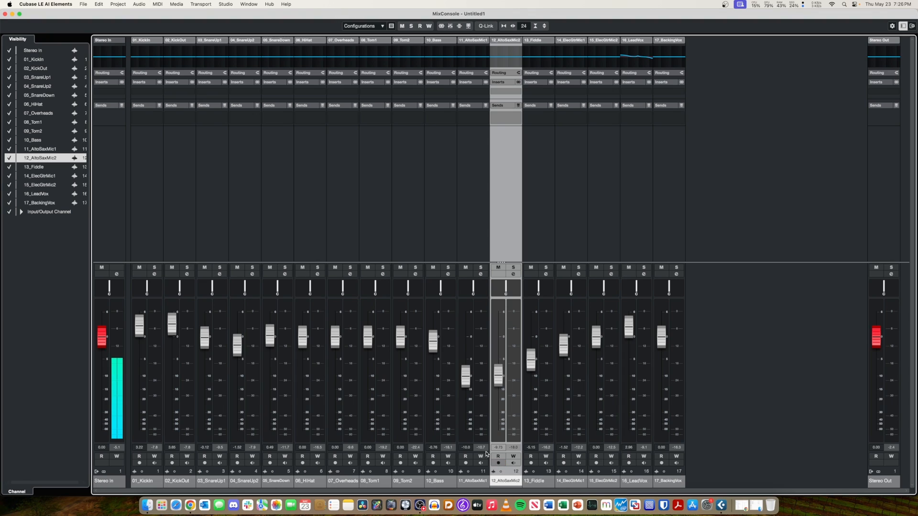
pyautogui.moveTo(466, 375); pyautogui.dragTo(530, 378)
pyautogui.press('space')
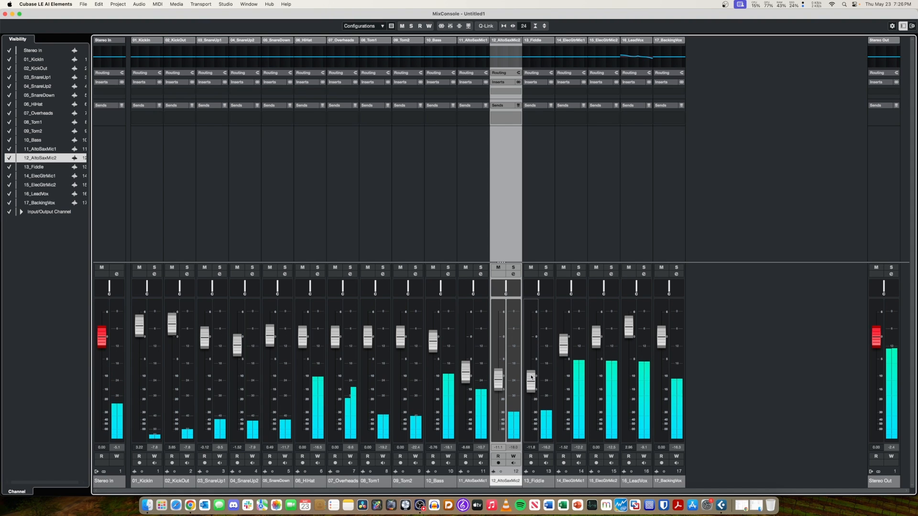
# Solo both electric guitar channels and lower the 14_ElecGtrMic1 and 15_ElecGtrMic2 faders to about -5.3 and -4.8 dB.
pyautogui.moveTo(564, 345); pyautogui.dragTo(597, 362)
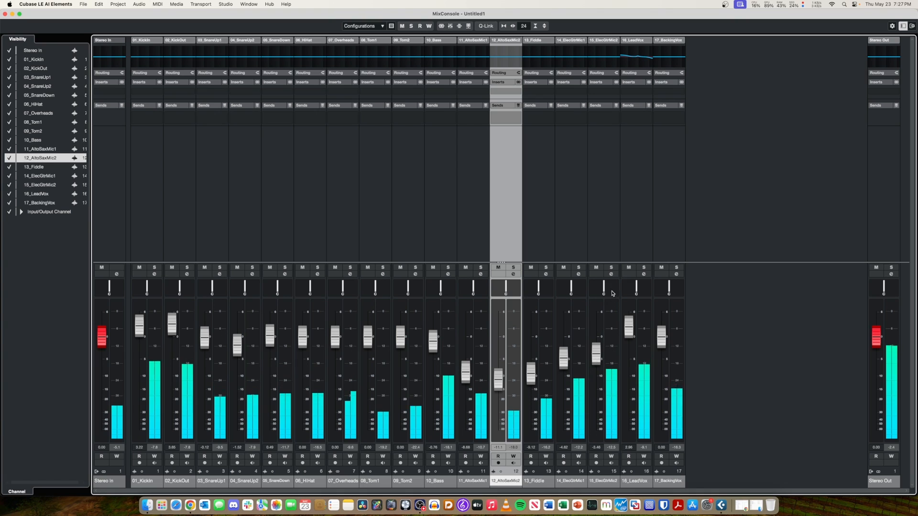
pyautogui.click(611, 267)
pyautogui.click(579, 268)
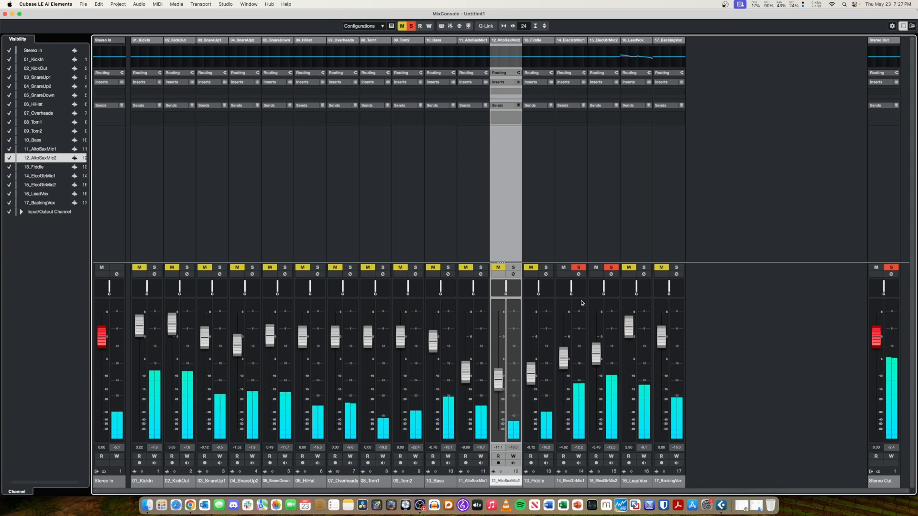
pyautogui.moveTo(569, 366); pyautogui.dragTo(598, 361)
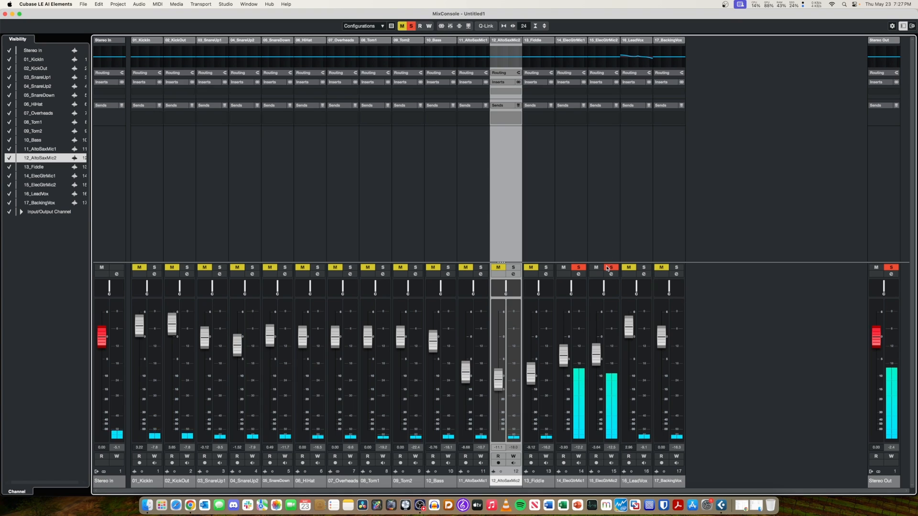
pyautogui.moveTo(564, 356); pyautogui.dragTo(595, 367)
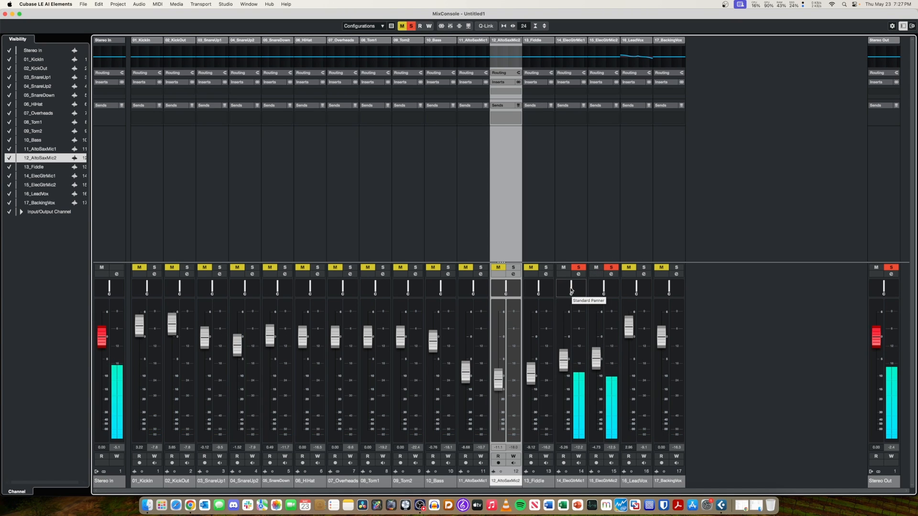
# Pan 14_ElecGtrMic1 to L21 and 15_ElecGtrMic2 toward the right, and unsolo both guitar channels.
pyautogui.moveTo(570, 290)
pyautogui.mouseDown()
pyautogui.moveTo(608, 290)
pyautogui.moveTo(566, 292)
pyautogui.mouseUp()
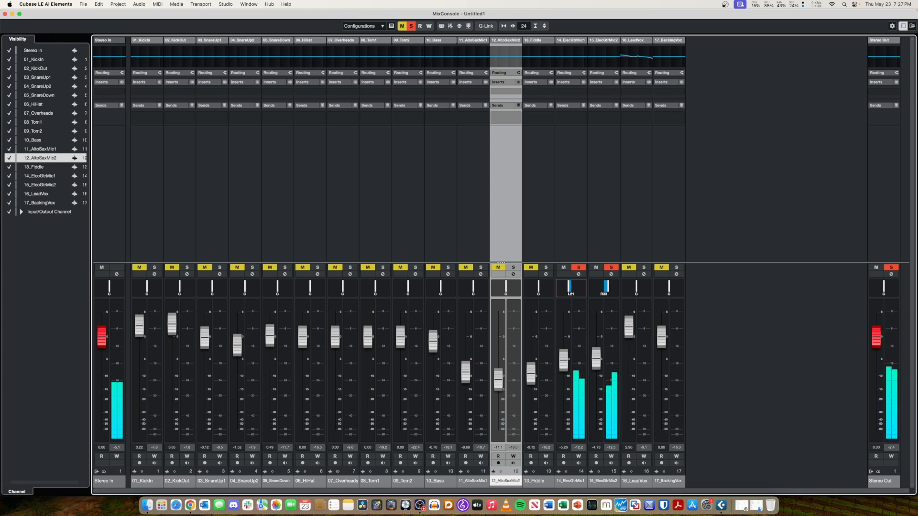
pyautogui.click(580, 268)
pyautogui.click(611, 268)
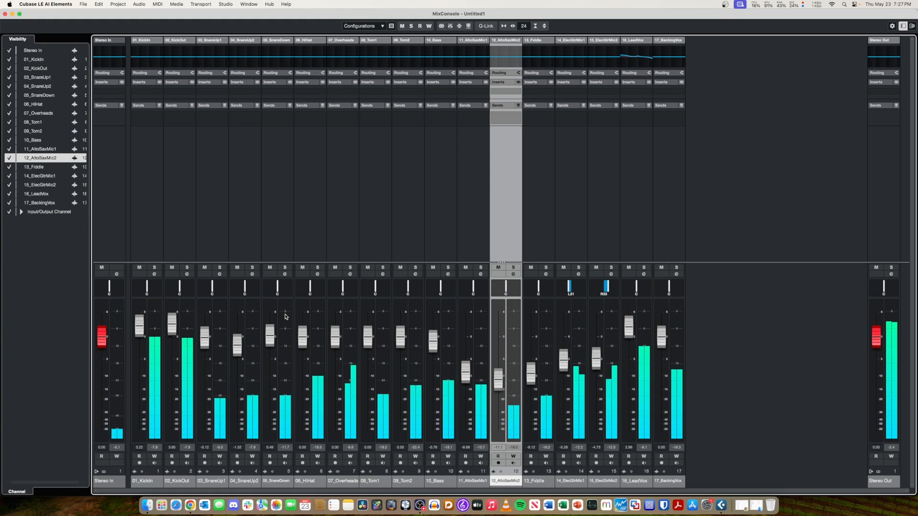
# Solo all the drum channels, from 01_KickIn through 09_Tom2.
pyautogui.click(154, 267)
pyautogui.click(186, 267)
pyautogui.click(219, 267)
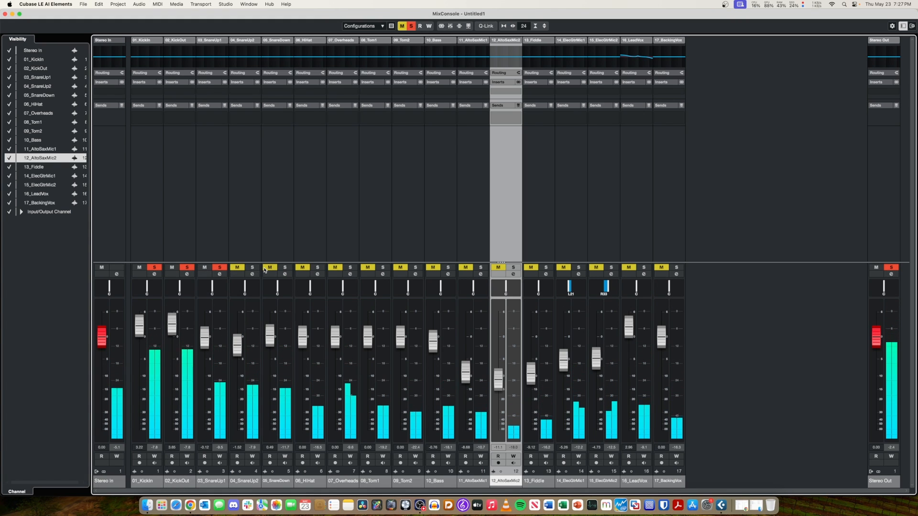
pyautogui.click(253, 268)
pyautogui.click(285, 267)
pyautogui.click(317, 267)
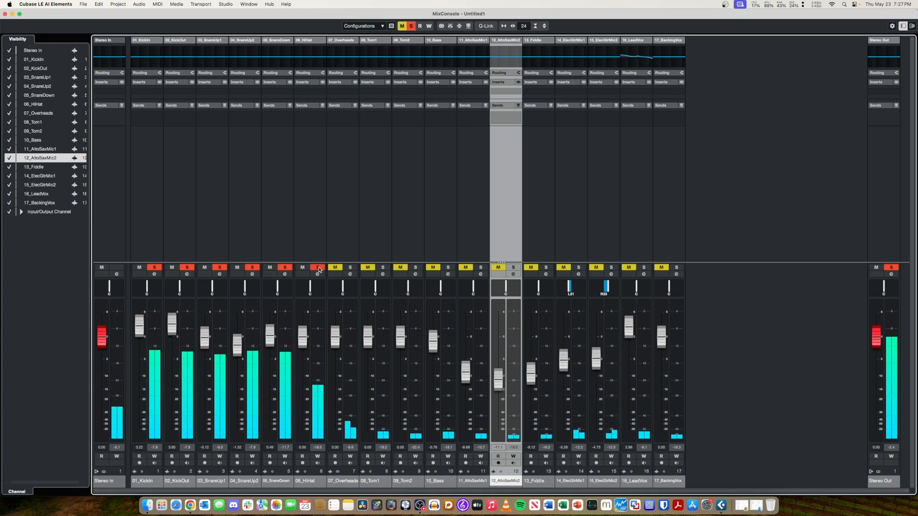
pyautogui.click(351, 268)
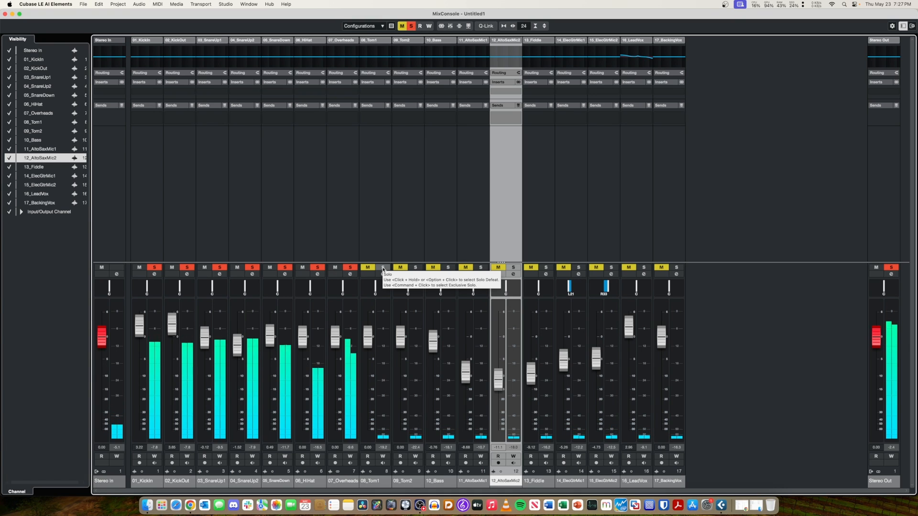
pyautogui.click(383, 268)
pyautogui.click(415, 267)
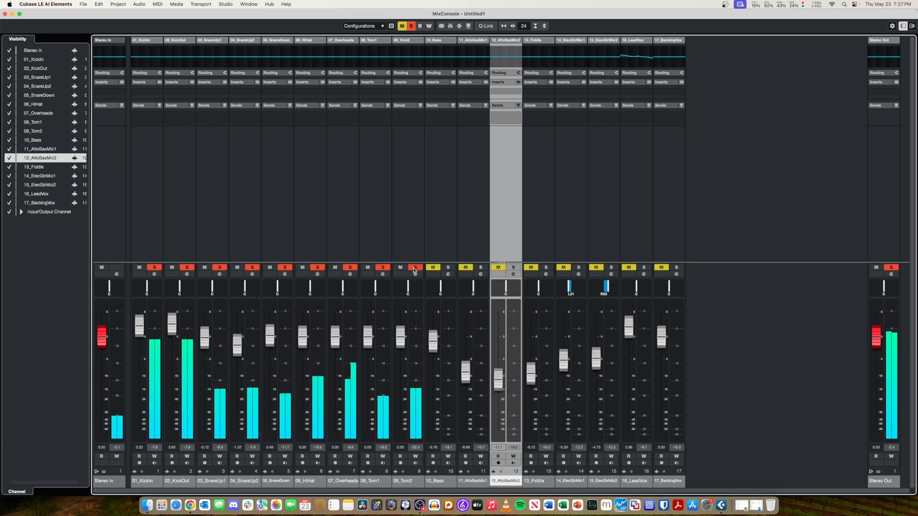
pyautogui.click(448, 268)
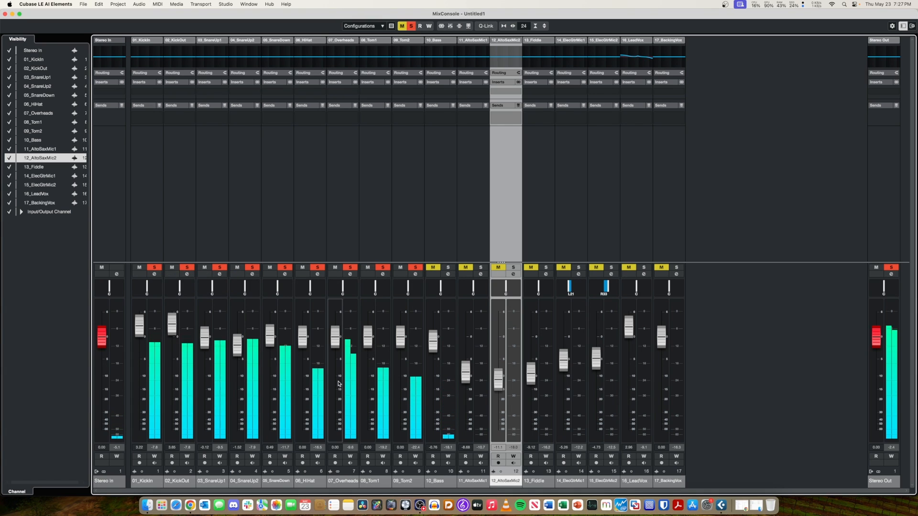
# Lower the faders of 03_SnareUp1 to about -3.2 dB, 04_SnareUp2 and 05_SnareDown to -1.4, 01_KickIn to -0.1, 02_KickOut to 0.2 and 08_Tom1 to -1.1.
pyautogui.moveTo(204, 345); pyautogui.dragTo(205, 356)
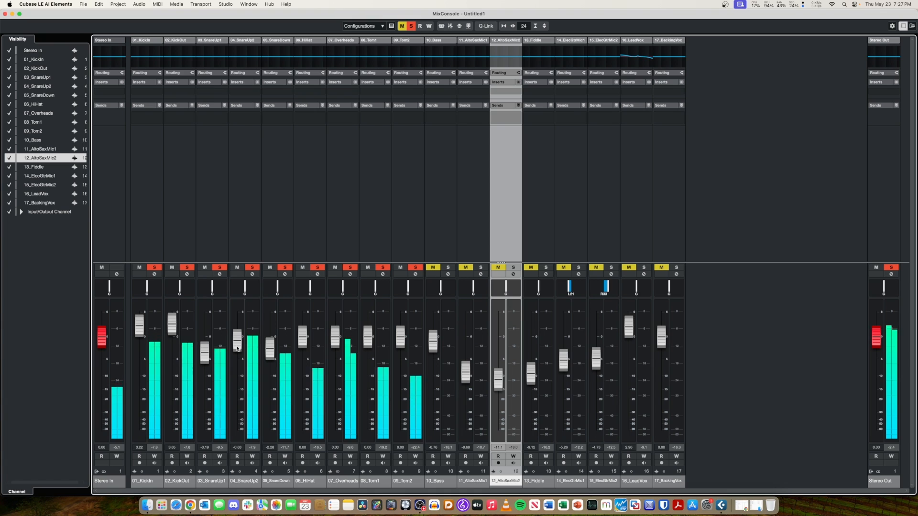
pyautogui.moveTo(267, 348); pyautogui.dragTo(269, 354)
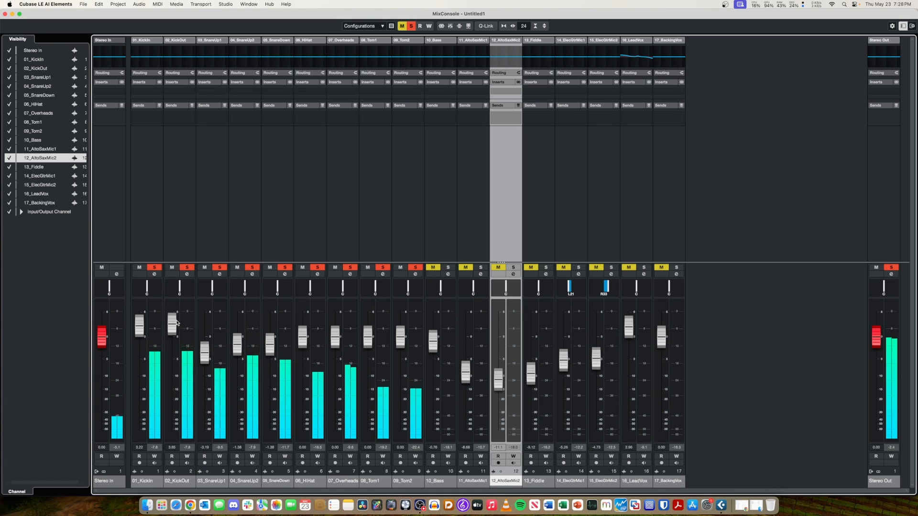
pyautogui.moveTo(176, 323); pyautogui.dragTo(173, 343)
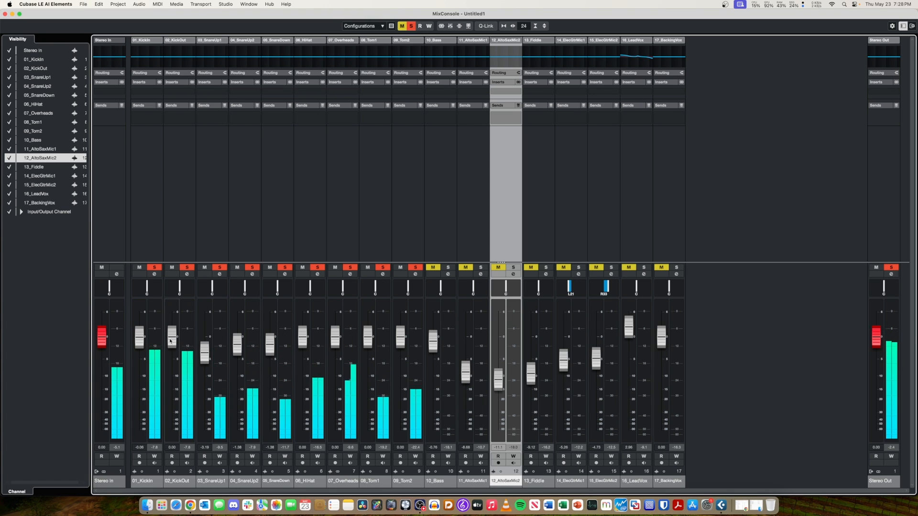
pyautogui.moveTo(170, 341); pyautogui.dragTo(171, 341)
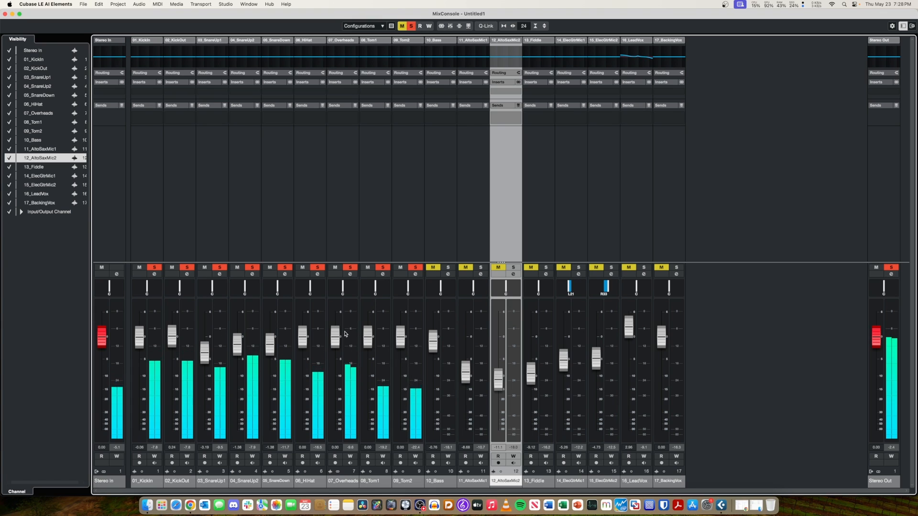
pyautogui.moveTo(368, 345); pyautogui.dragTo(367, 351)
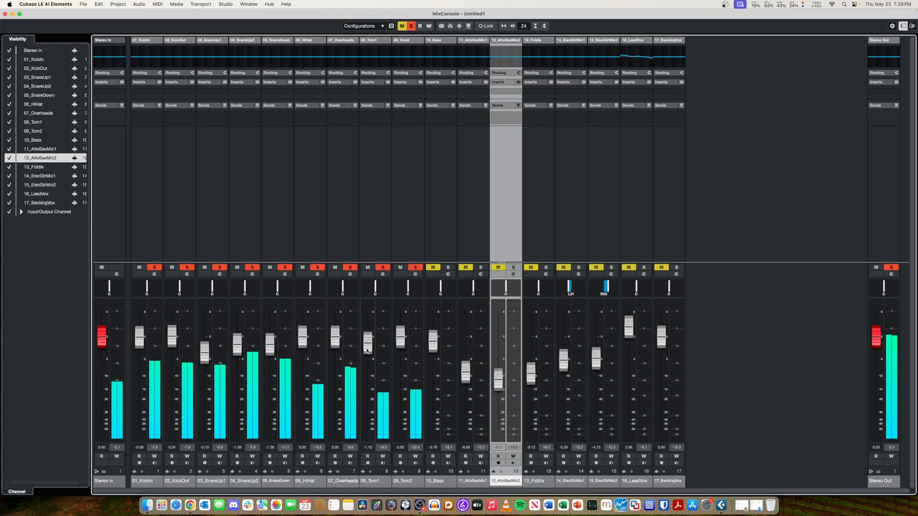
# Unsolo the 01_KickIn, 02_KickOut, 03_SnareUp1 and 04_SnareUp2 channels.
pyautogui.click(154, 267)
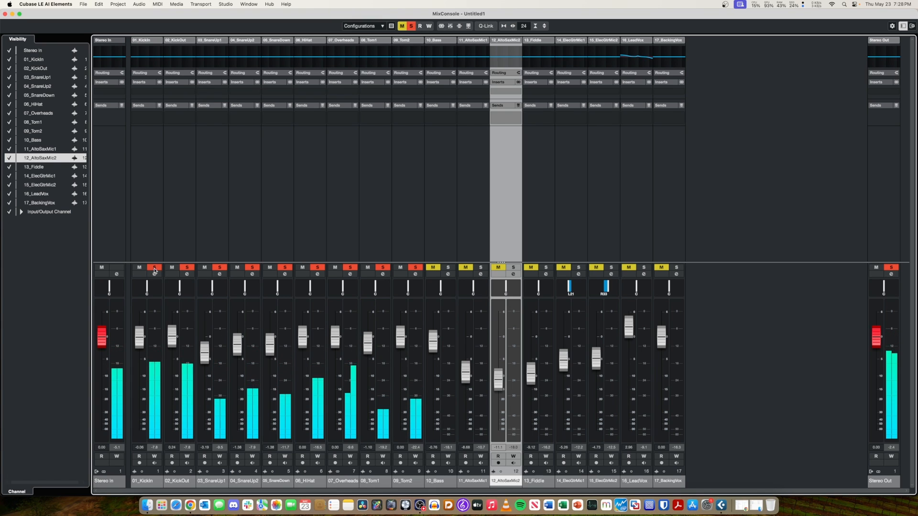
pyautogui.click(187, 268)
pyautogui.click(220, 267)
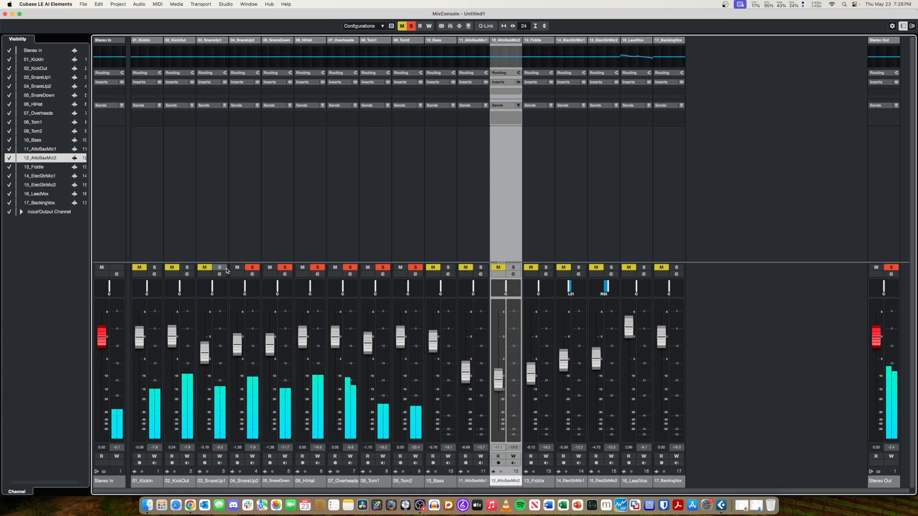
pyautogui.click(253, 268)
# Try to toggle solo on 01_KickIn through 04_SnareUp2 together as one selection.
pyautogui.click(140, 250)
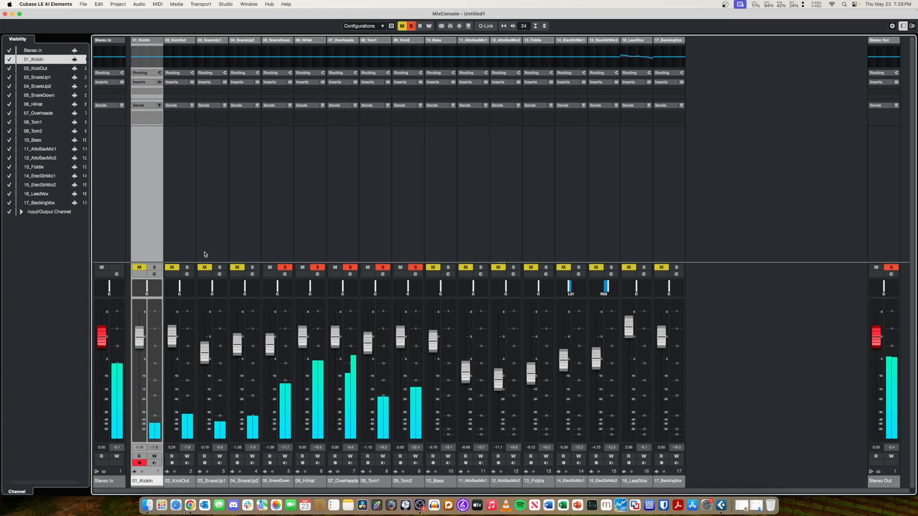
pyautogui.keyDown('shift'); pyautogui.click(247, 245); pyautogui.keyUp('shift')
pyautogui.click(155, 268)
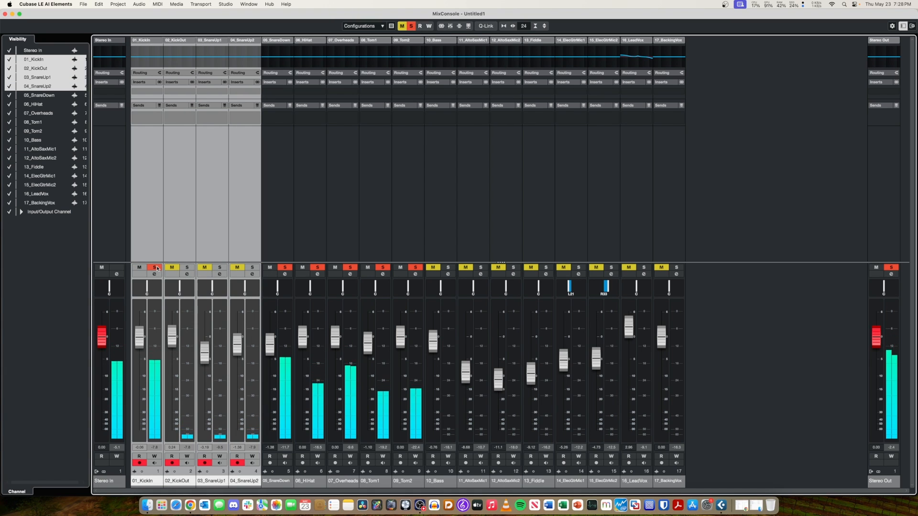
pyautogui.click(156, 267)
pyautogui.click(250, 250)
pyautogui.click(280, 249)
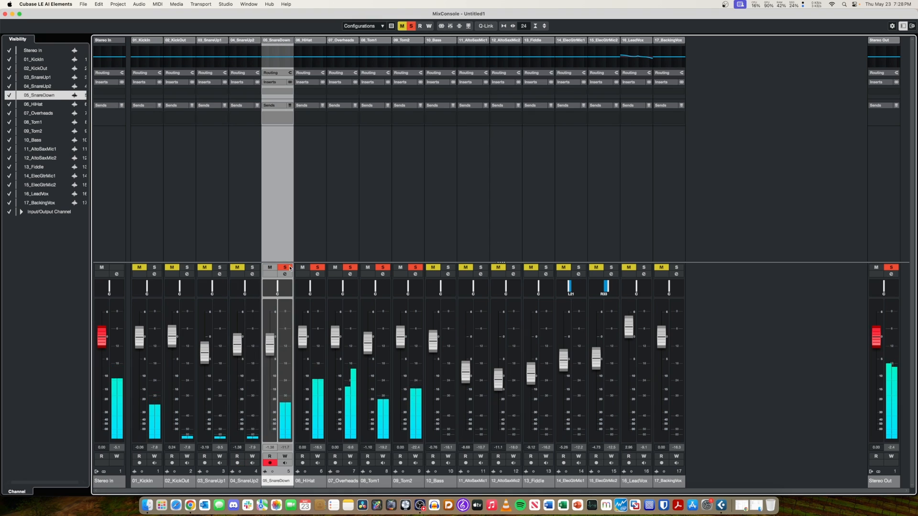
# Unsolo 05_SnareDown through 09_Tom2 and nudge the 05_SnareDown fader to about -1.3 dB.
pyautogui.click(285, 267)
pyautogui.click(318, 268)
pyautogui.click(350, 267)
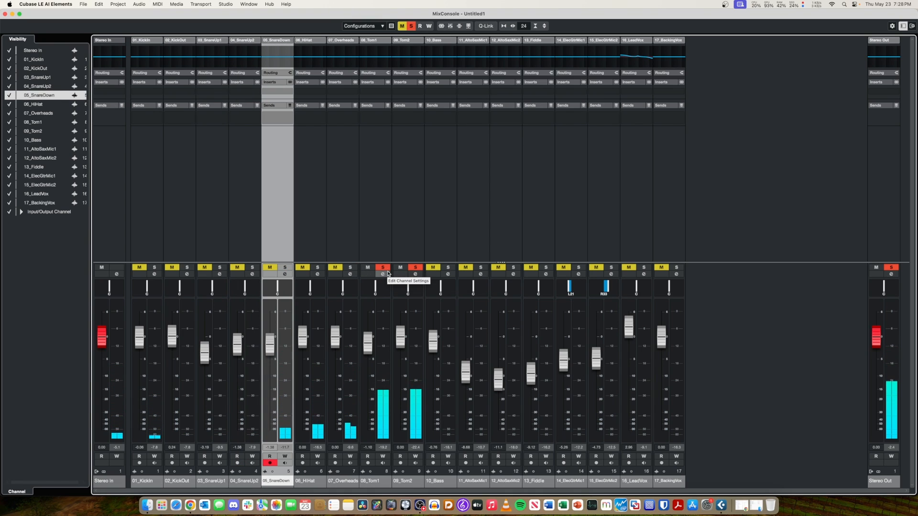
pyautogui.click(385, 268)
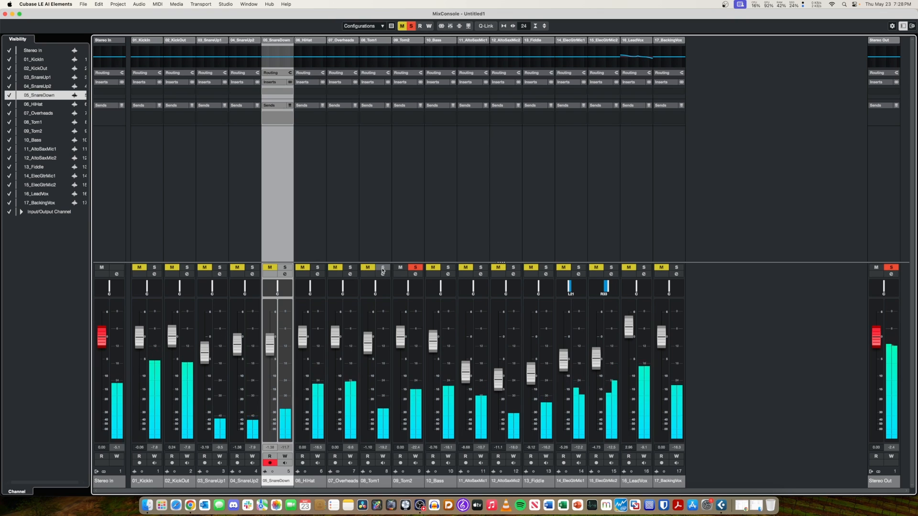
pyautogui.click(412, 268)
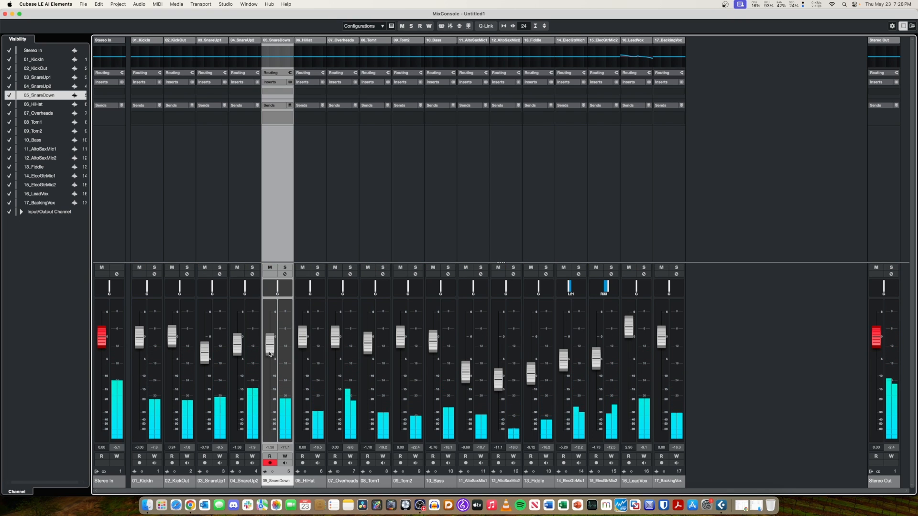
pyautogui.moveTo(267, 352); pyautogui.dragTo(267, 352)
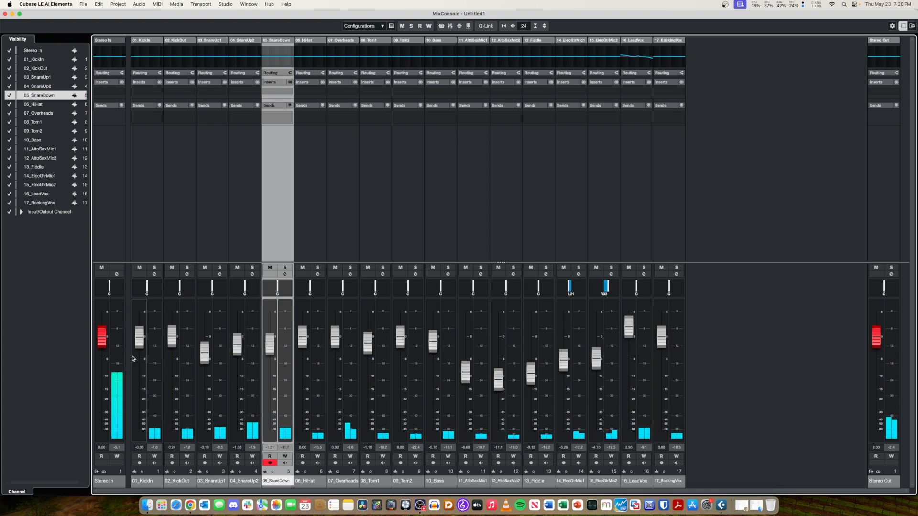
# Solo 01_KickIn through 07_Overheads, leaving both tom channels unsoloed, and start playback.
pyautogui.click(149, 229)
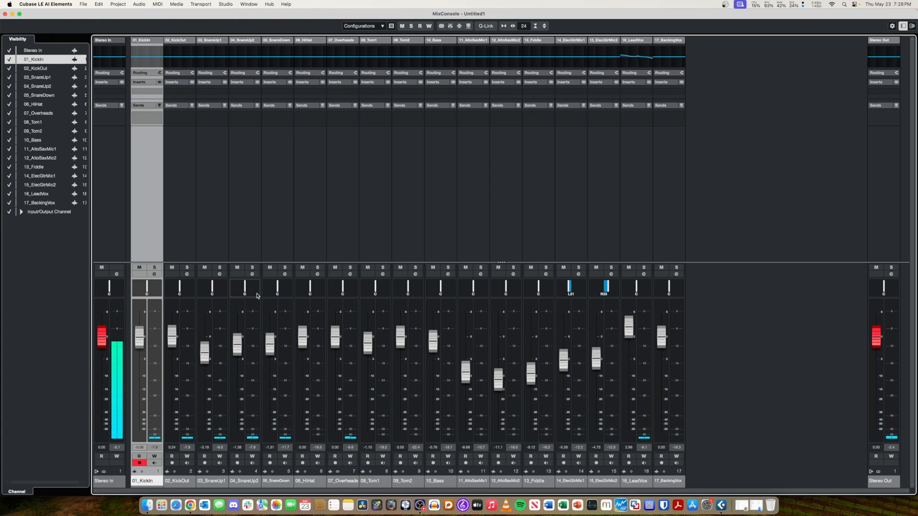
pyautogui.click(153, 267)
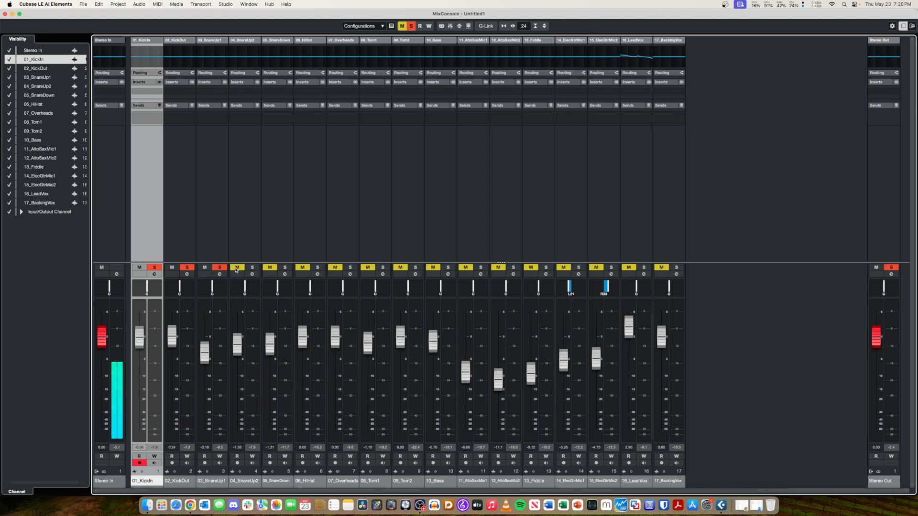
pyautogui.click(285, 267)
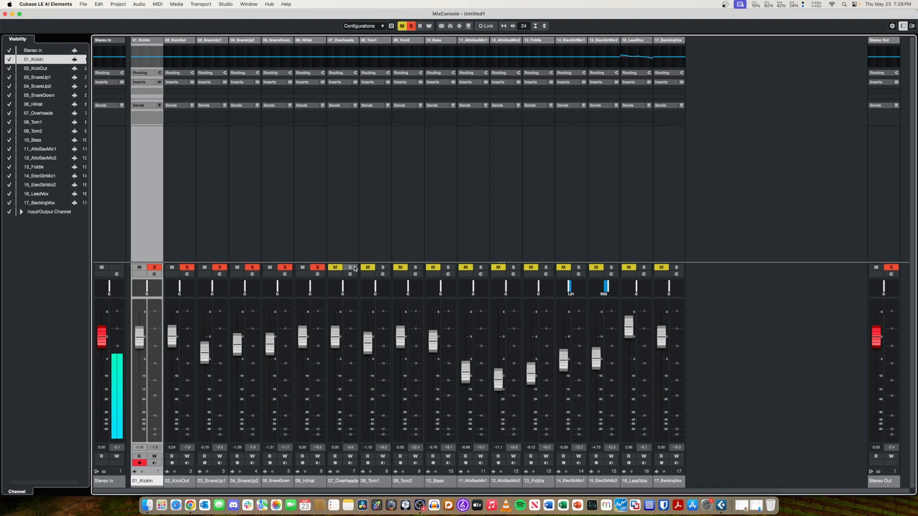
pyautogui.click(383, 268)
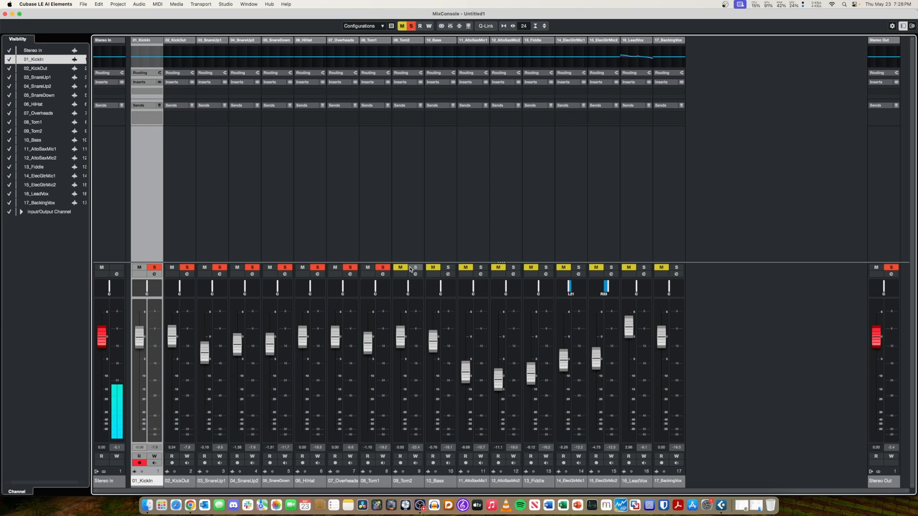
pyautogui.click(416, 268)
pyautogui.click(387, 268)
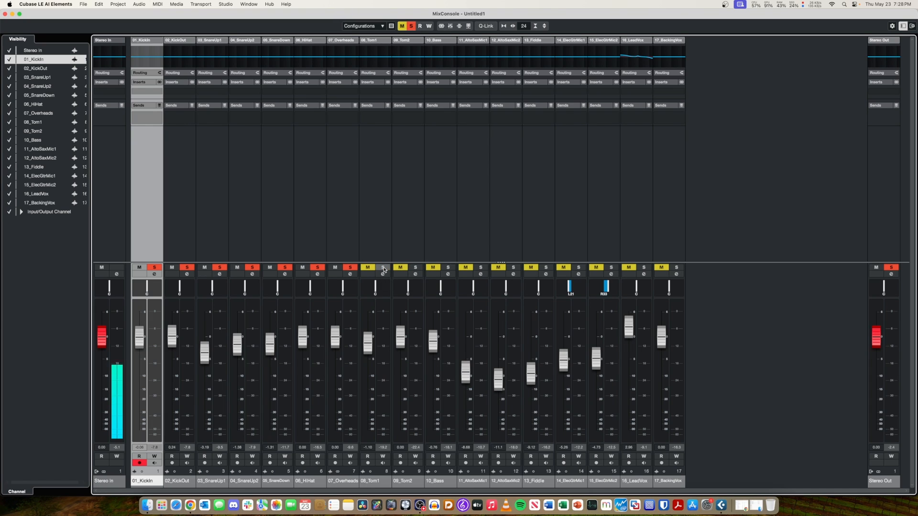
pyautogui.press('space')
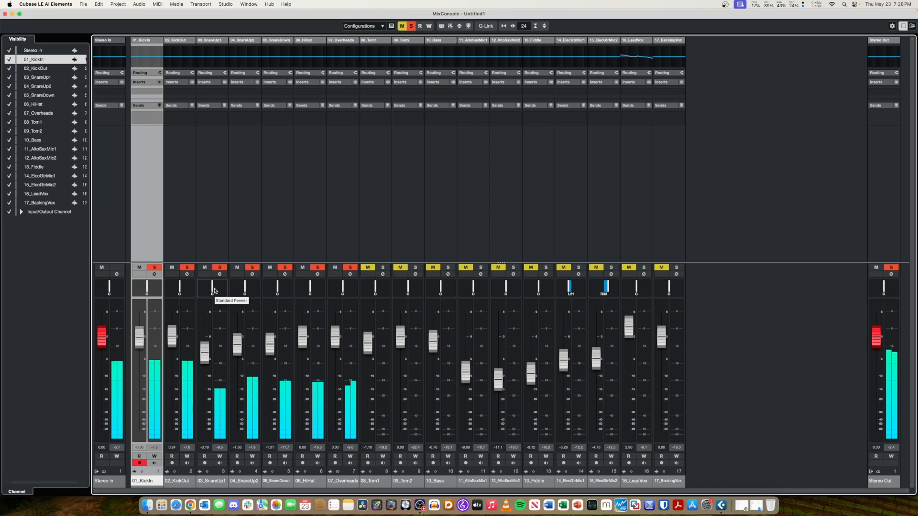
# Pan 06_HiHat to about L20, 08_Tom1 to L21, 09_Tom2 to about R18, 04_SnareUp2 to about L18 and 05_SnareDown to about L26.
pyautogui.moveTo(221, 293); pyautogui.dragTo(221, 293)
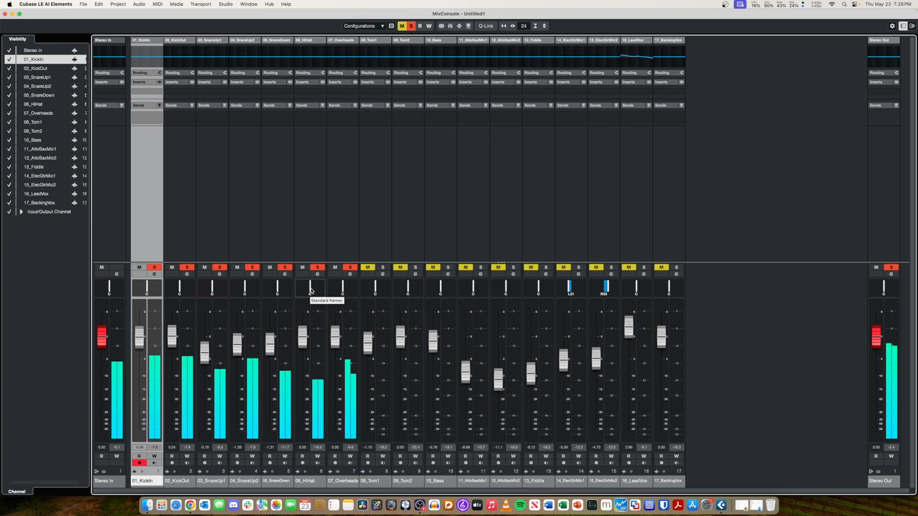
pyautogui.moveTo(310, 287); pyautogui.dragTo(297, 286)
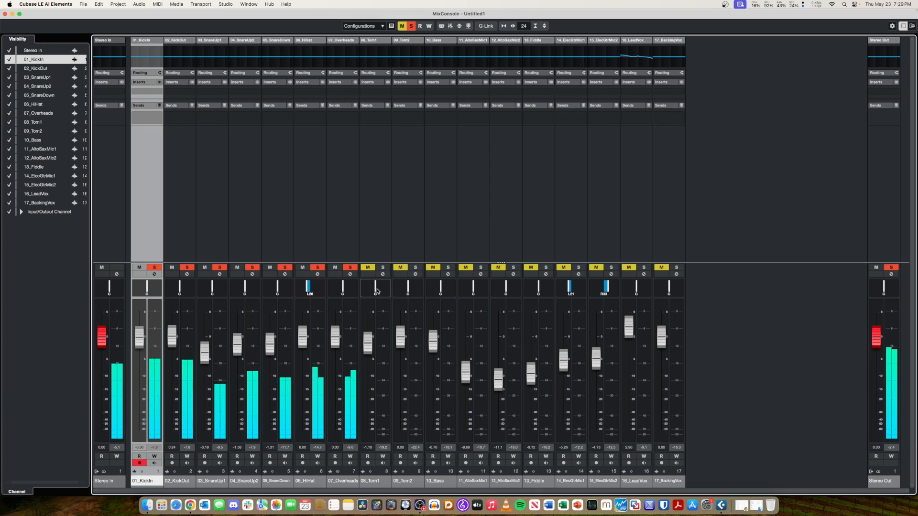
pyautogui.moveTo(378, 291); pyautogui.dragTo(378, 291)
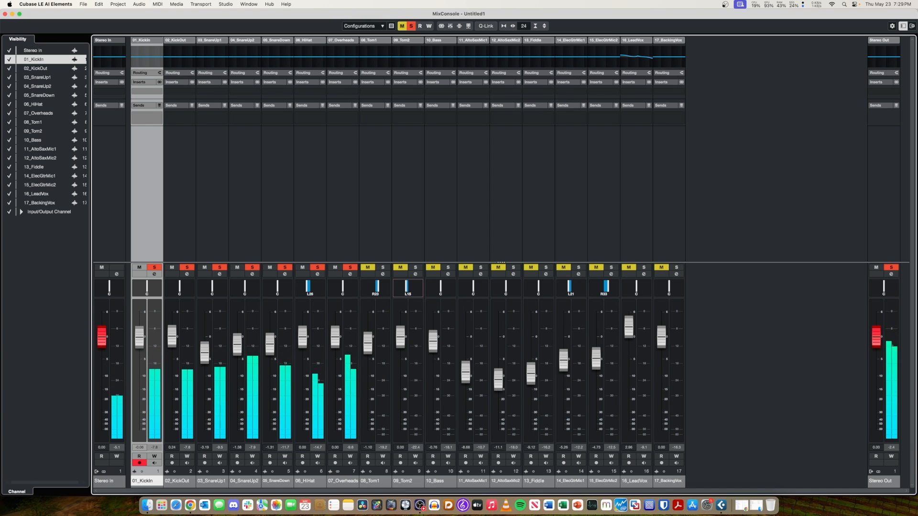
pyautogui.moveTo(378, 290); pyautogui.dragTo(378, 290)
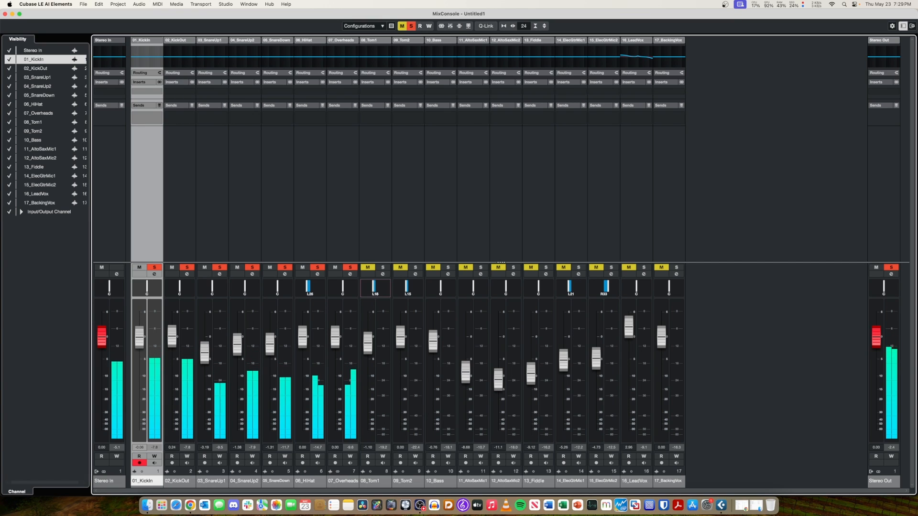
pyautogui.moveTo(408, 288); pyautogui.dragTo(415, 289)
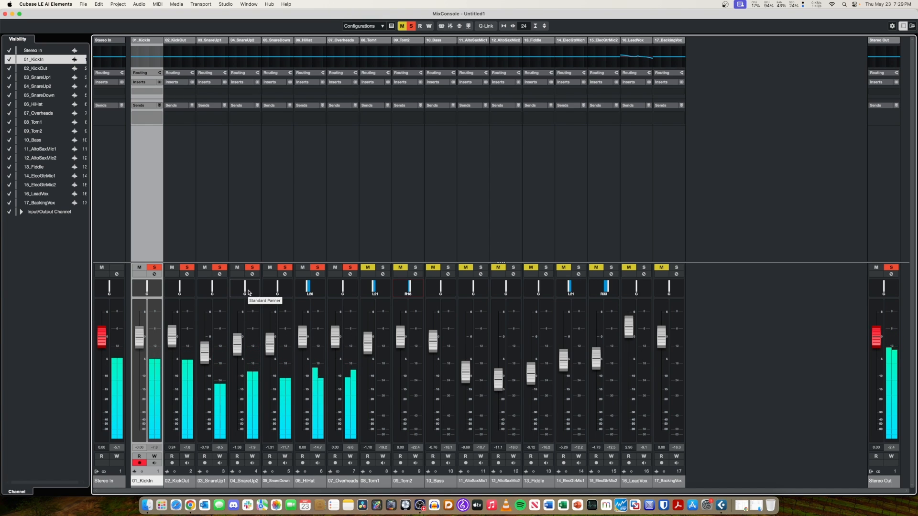
pyautogui.moveTo(248, 293); pyautogui.dragTo(241, 293)
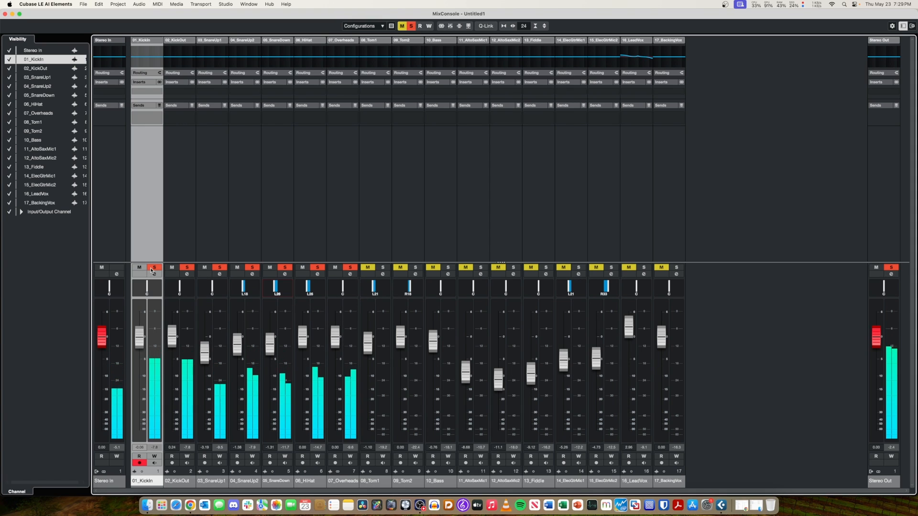
# Unsolo 01_KickIn through 07_Overheads so the whole mix plays.
pyautogui.click(151, 269)
pyautogui.click(187, 267)
pyautogui.click(220, 267)
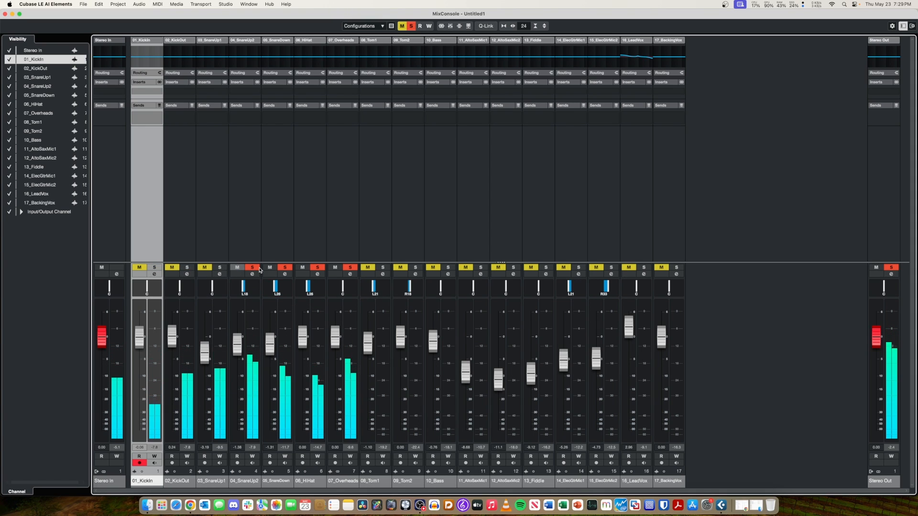
pyautogui.click(253, 268)
pyautogui.click(285, 267)
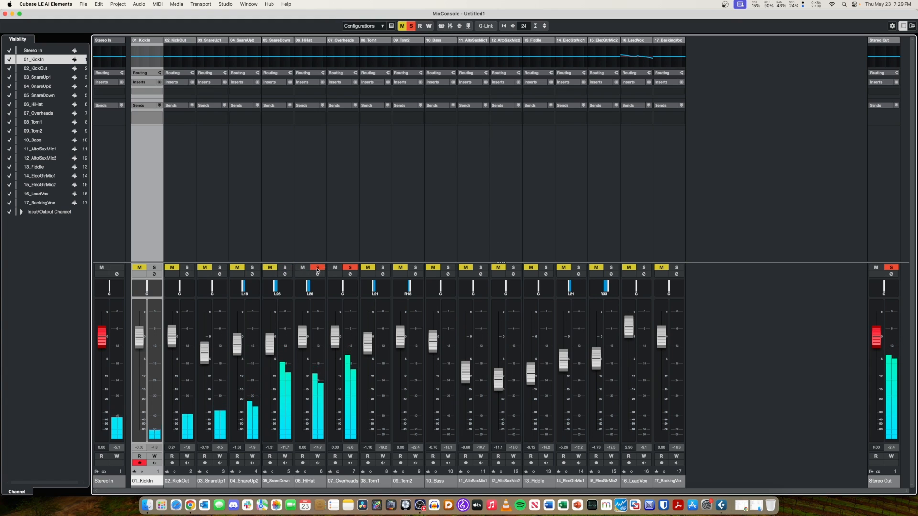
pyautogui.click(317, 268)
pyautogui.click(353, 268)
pyautogui.click(351, 268)
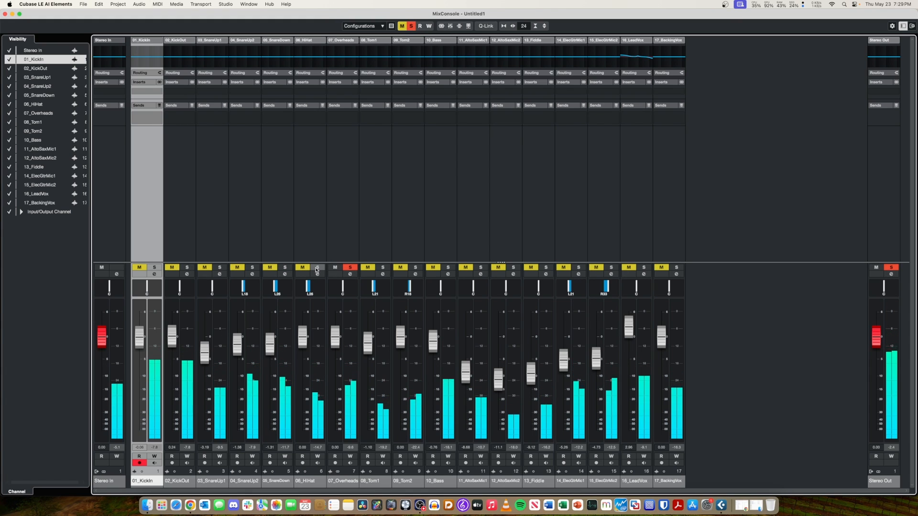
pyautogui.click(350, 268)
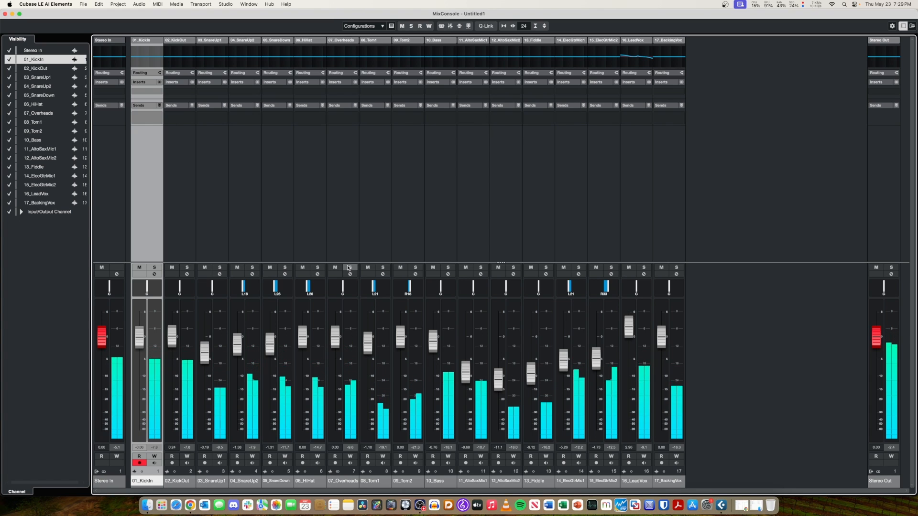
# Return to the project window, turn off cycling of the bar 27–31 range and play the song past bar 31.
pyautogui.press('F3')
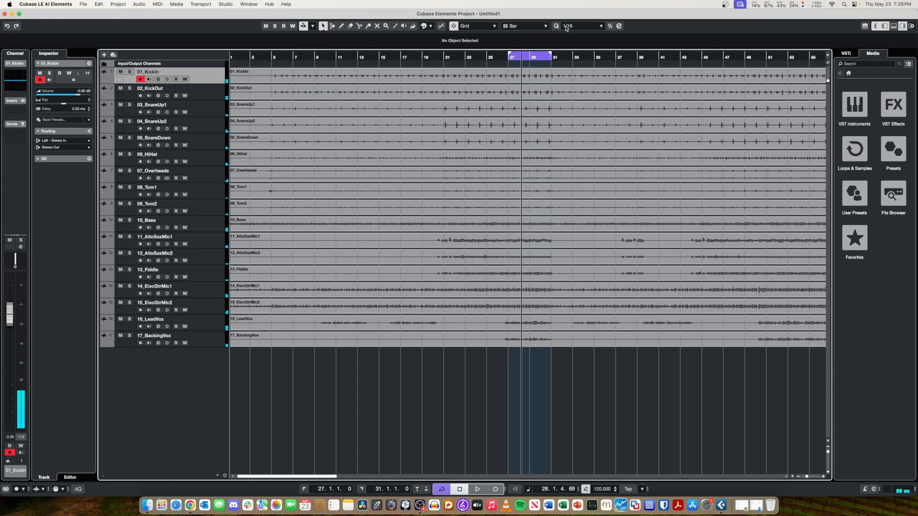
pyautogui.click(521, 57)
pyautogui.click(533, 56)
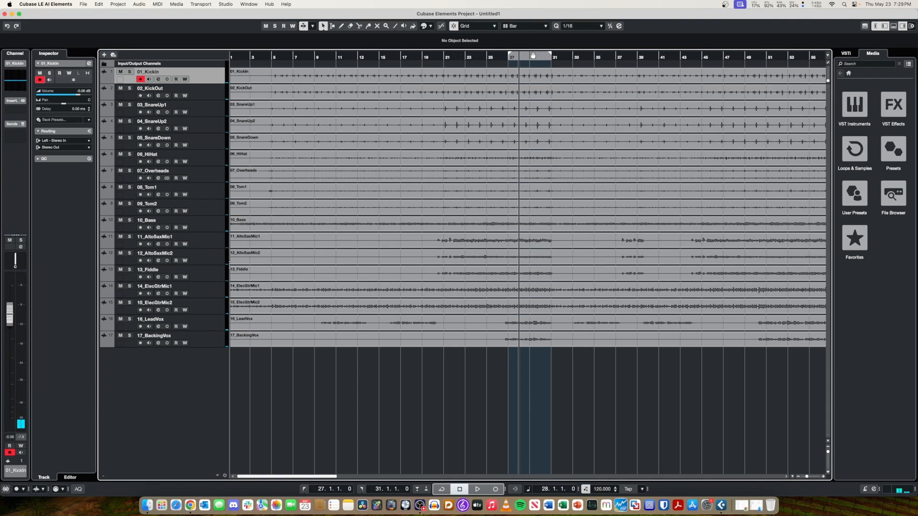
pyautogui.press('space')
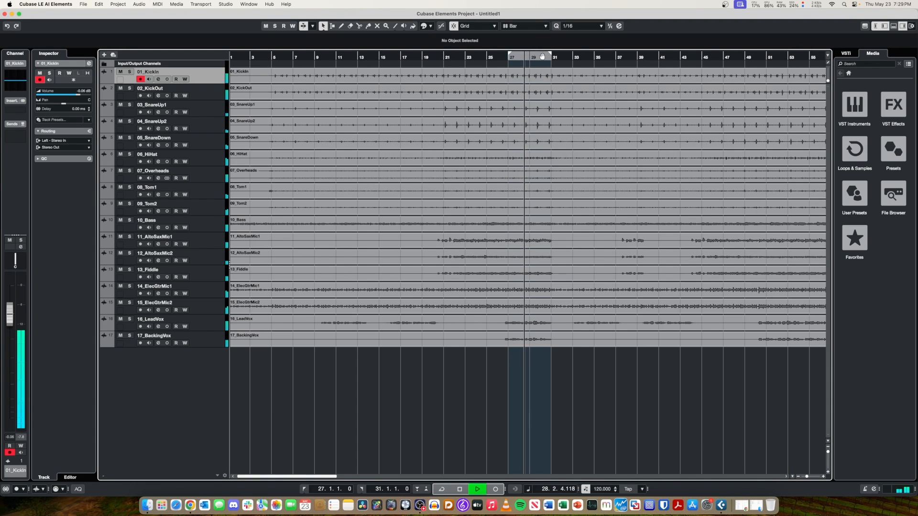
pyautogui.click(539, 55)
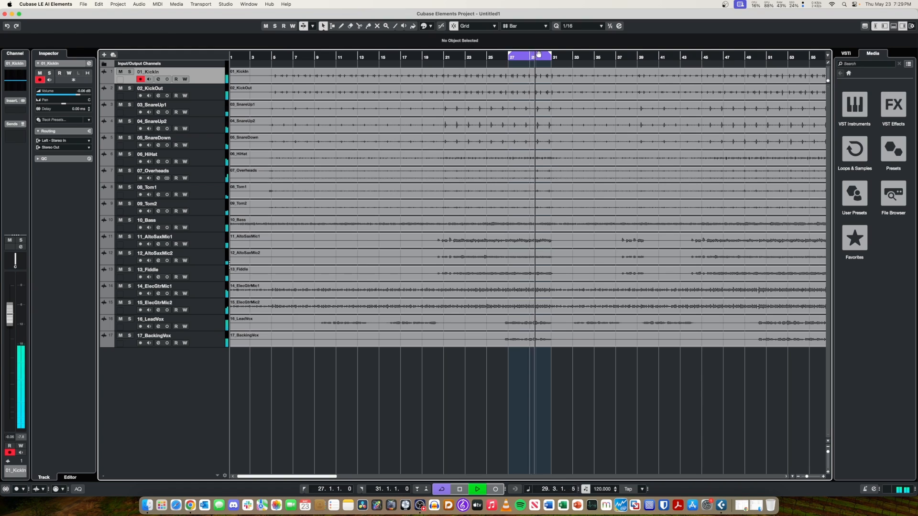
pyautogui.click(539, 55)
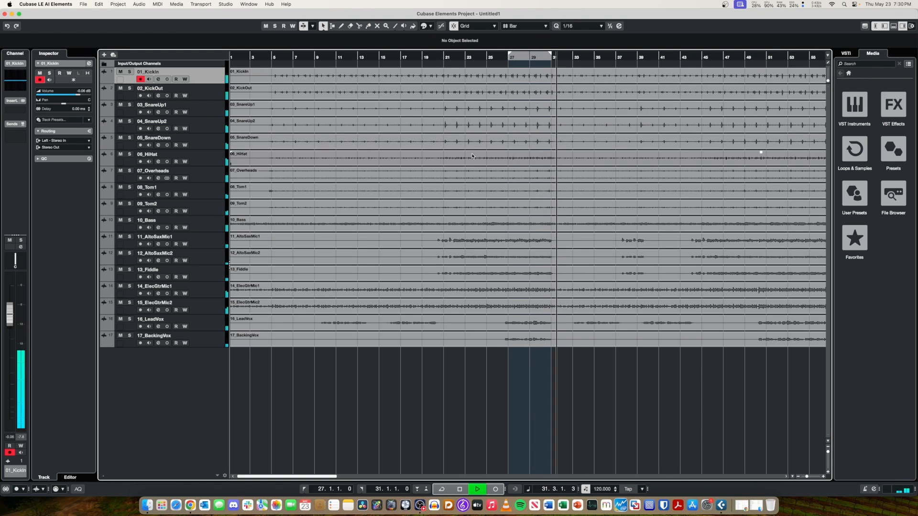
# Audition the second chorus area, jumping playback to about bar 50 and back to about bar 47.
pyautogui.press('f')
pyautogui.hscroll(5, 473, 154)
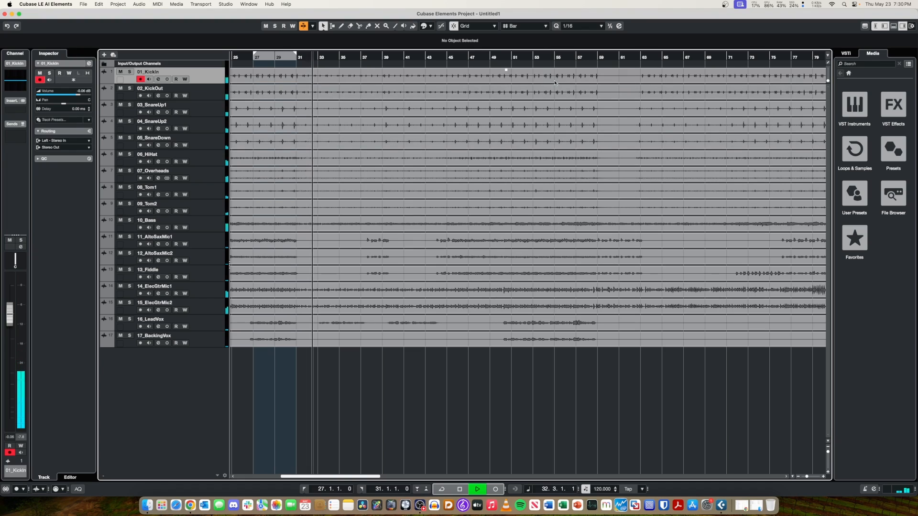
pyautogui.click(513, 57)
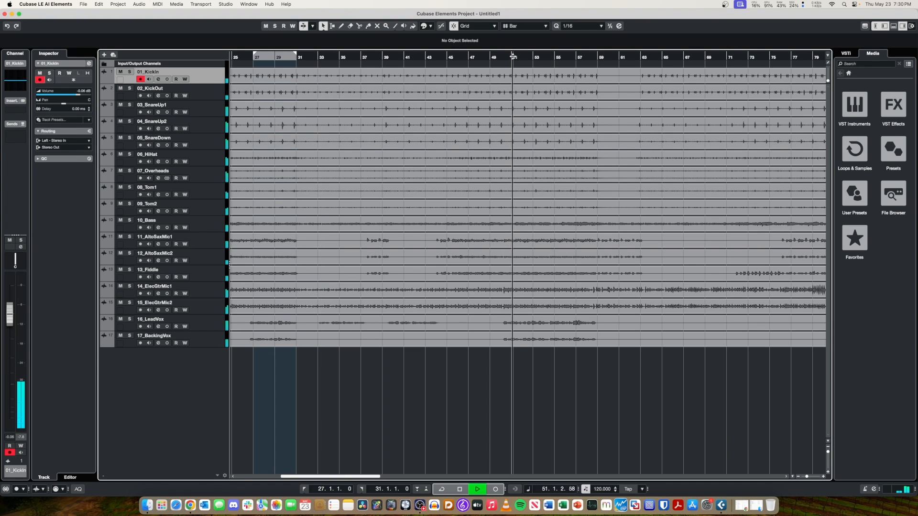
pyautogui.click(469, 57)
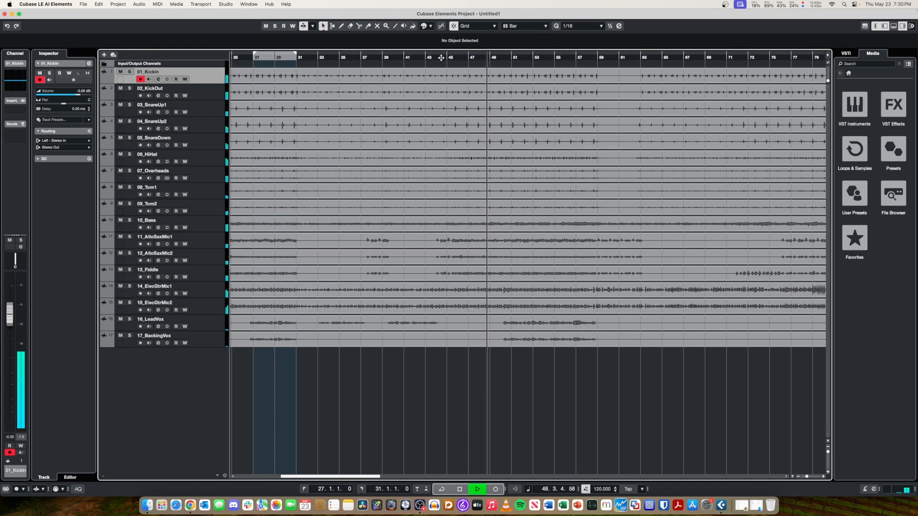
# In the MixConsole, lower 03_SnareUp1 to about -7.1 dB and 04_SnareUp2 to about -7.3 dB, and pan 03_SnareUp1 to R21.
pyautogui.press('F3')
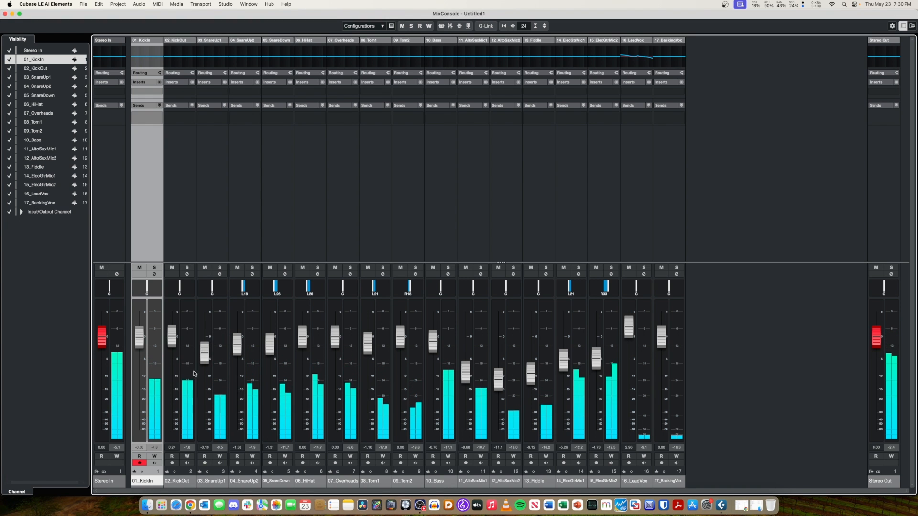
pyautogui.moveTo(205, 359)
pyautogui.mouseDown()
pyautogui.moveTo(205, 373)
pyautogui.moveTo(237, 370)
pyautogui.moveTo(205, 375)
pyautogui.mouseUp()
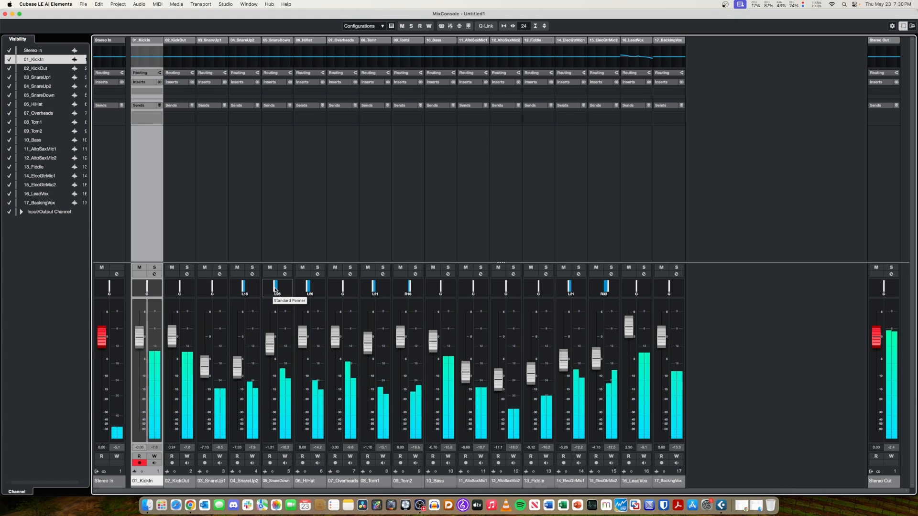
pyautogui.moveTo(212, 287); pyautogui.dragTo(221, 287)
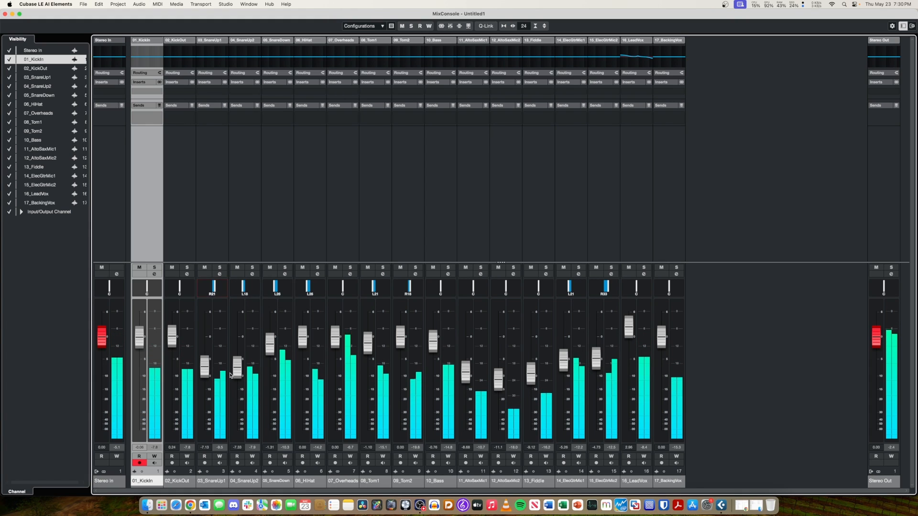
# Stop playback, set the locator range to bars 52–56 in the project window and play it as a cycle.
pyautogui.press('F3')
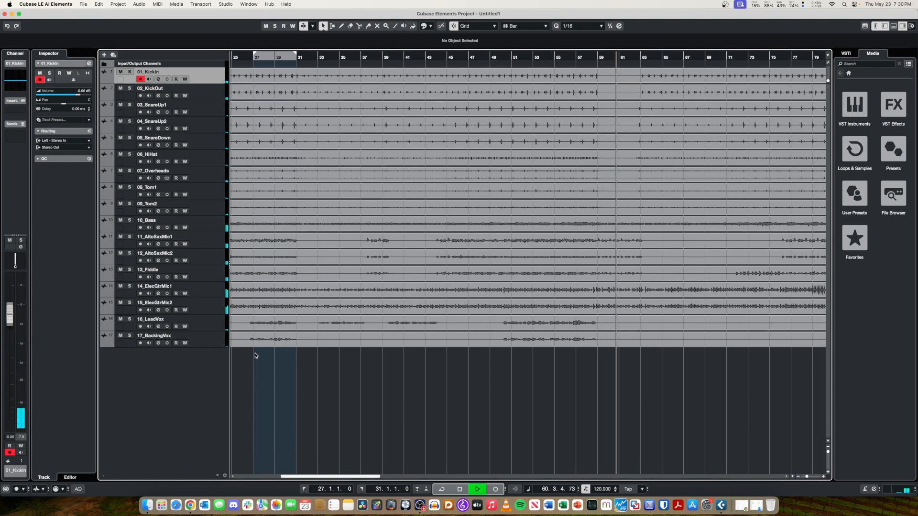
pyautogui.press('space')
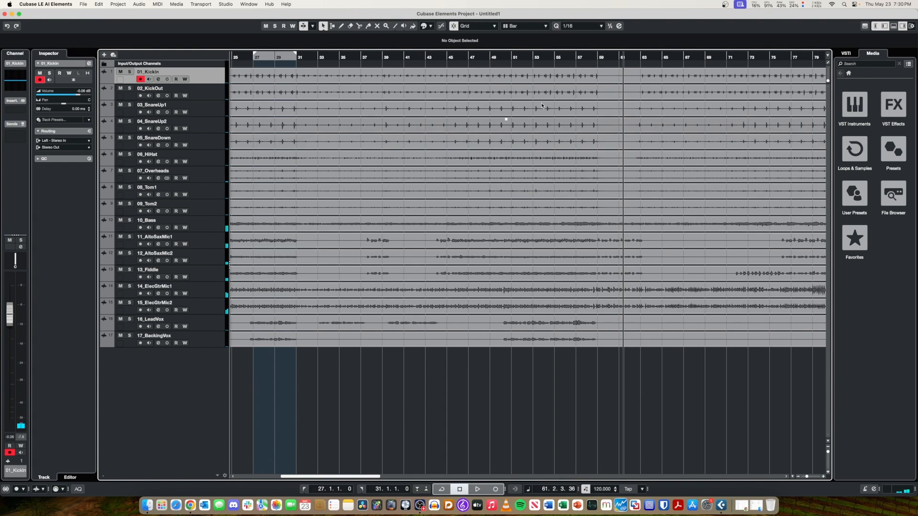
pyautogui.moveTo(508, 55); pyautogui.dragTo(538, 56)
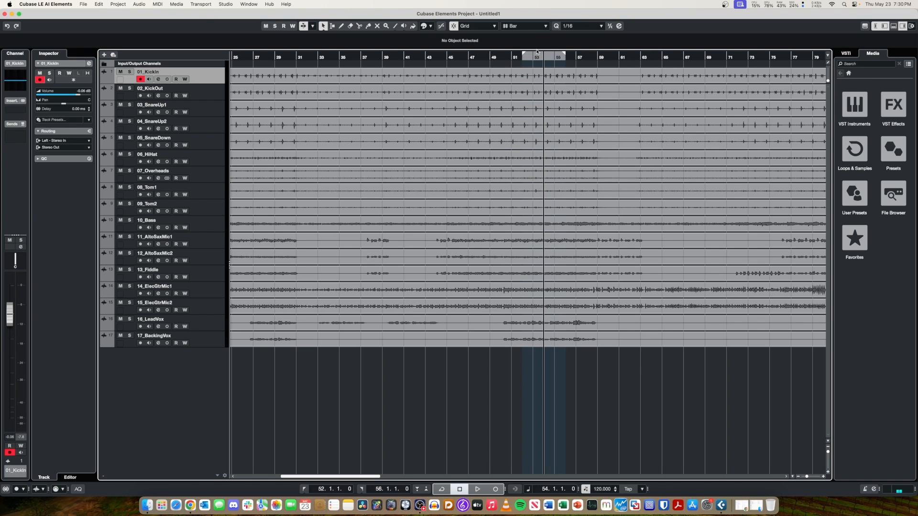
pyautogui.click(537, 54)
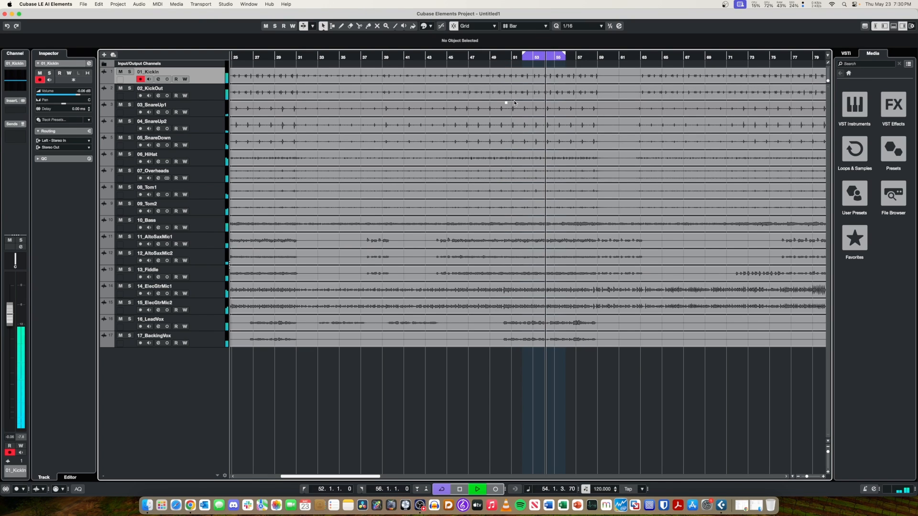
# Lower the 16_LeadVox fader to about 1.8 dB and return to the MixConsole with playback stopped.
pyautogui.press('F3')
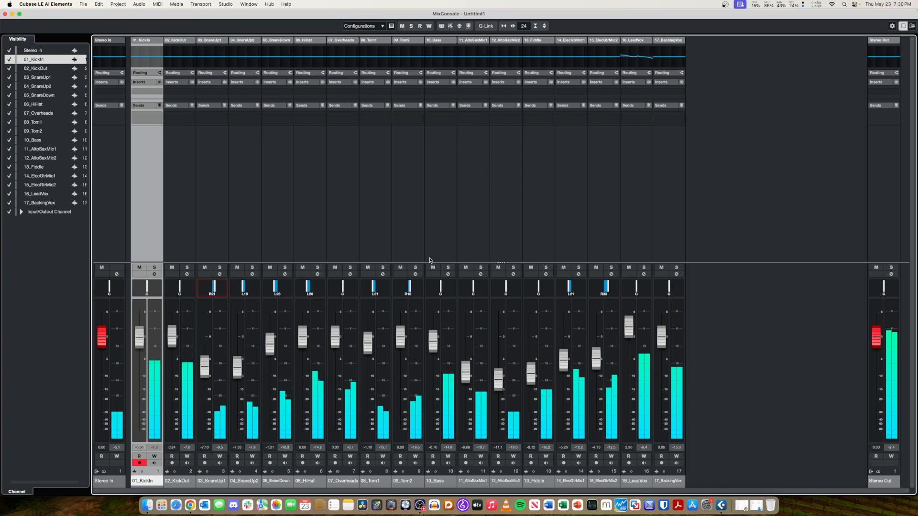
pyautogui.moveTo(630, 333); pyautogui.dragTo(631, 338)
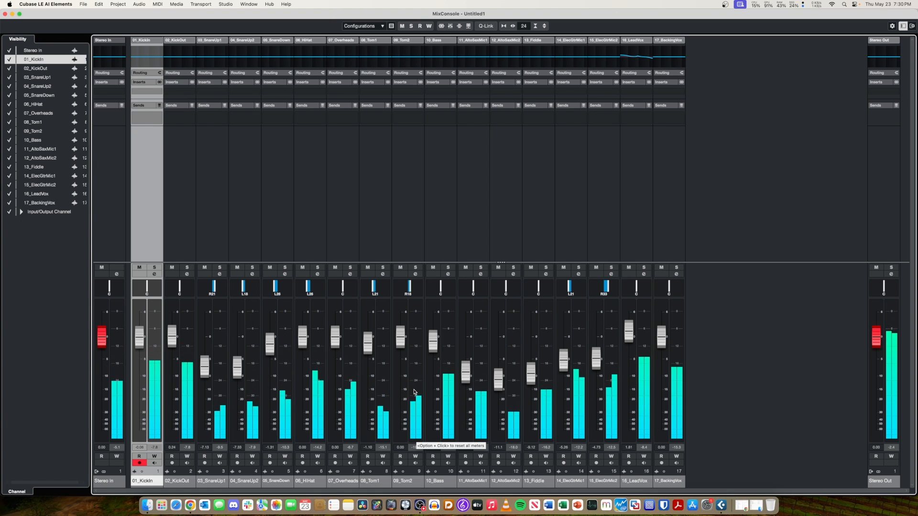
pyautogui.press('F3')
pyautogui.press('space')
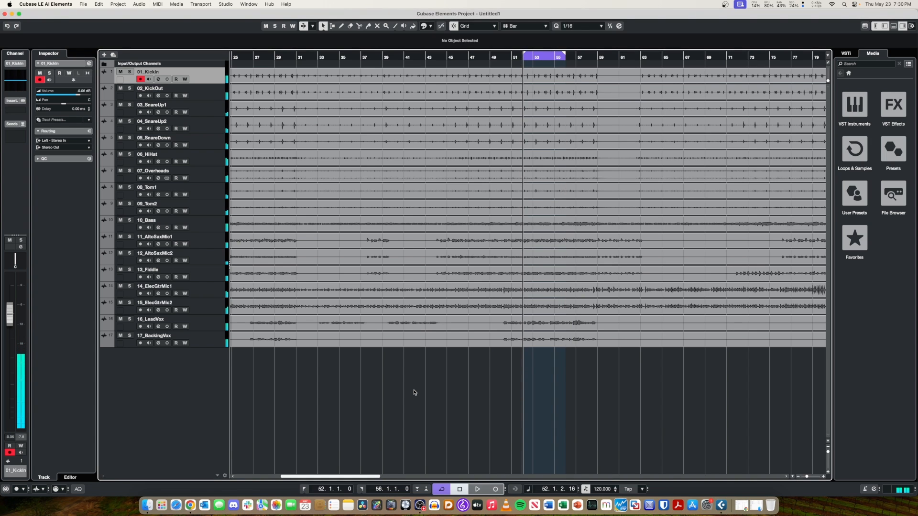
pyautogui.press('F3')
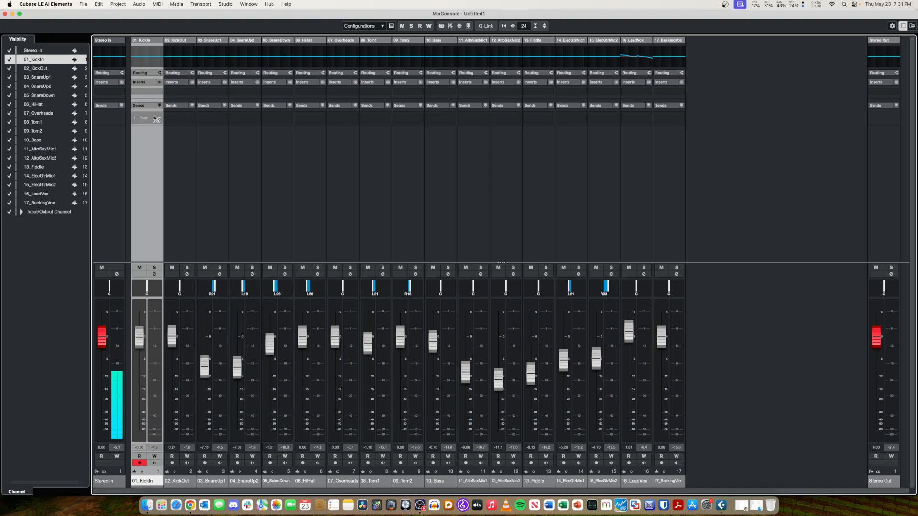
pyautogui.click(154, 118)
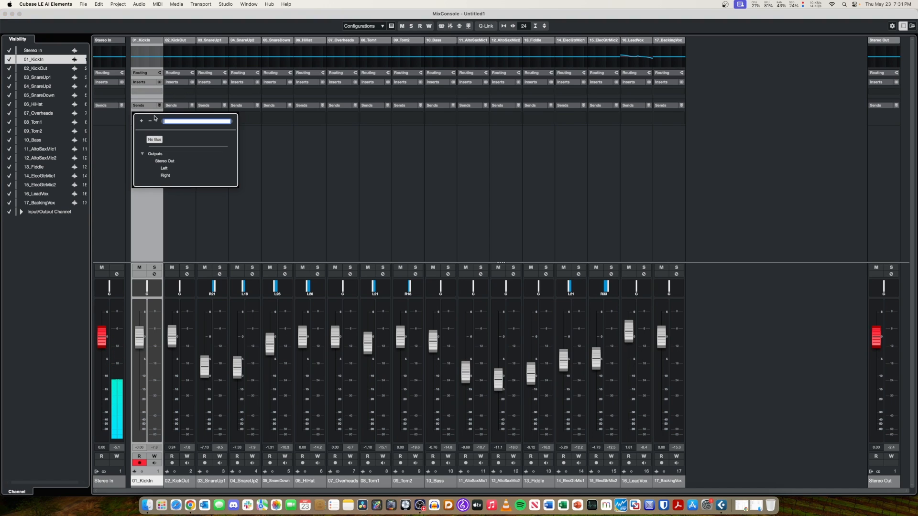
pyautogui.click(290, 137)
pyautogui.click(150, 89)
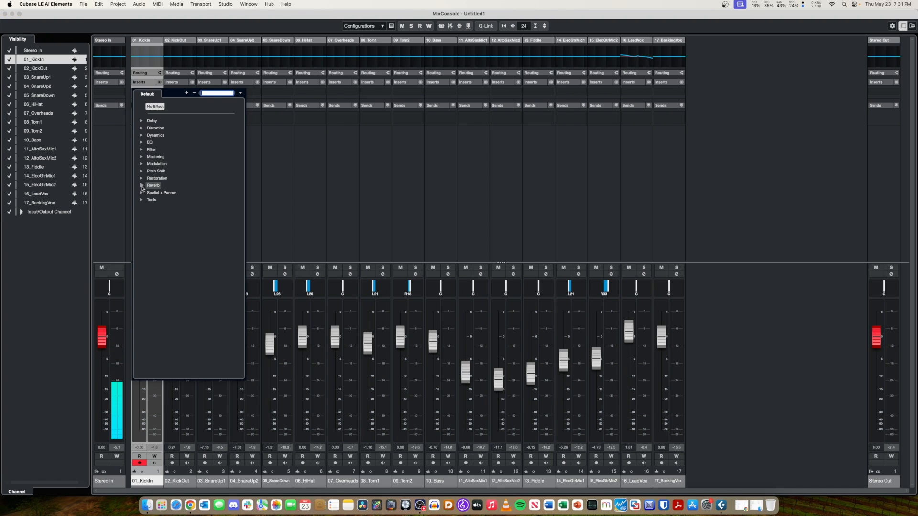
pyautogui.click(141, 186)
pyautogui.click(141, 186)
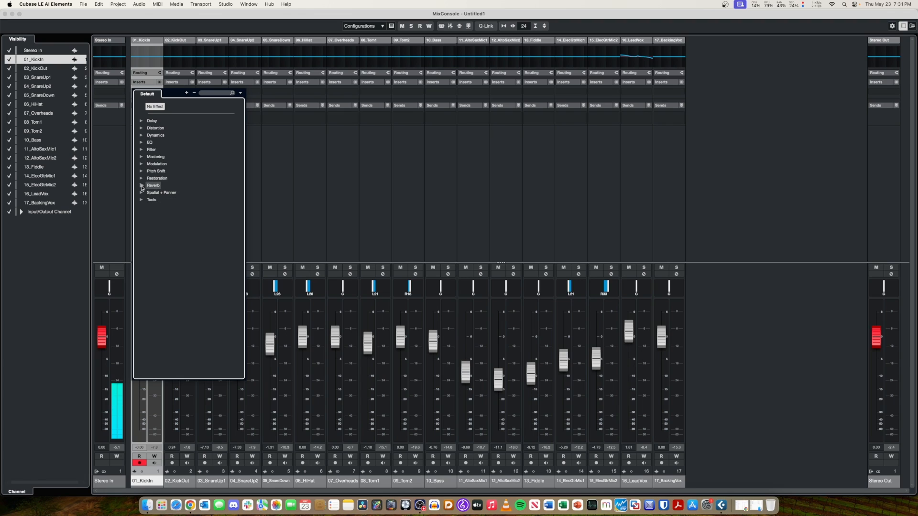
pyautogui.click(273, 186)
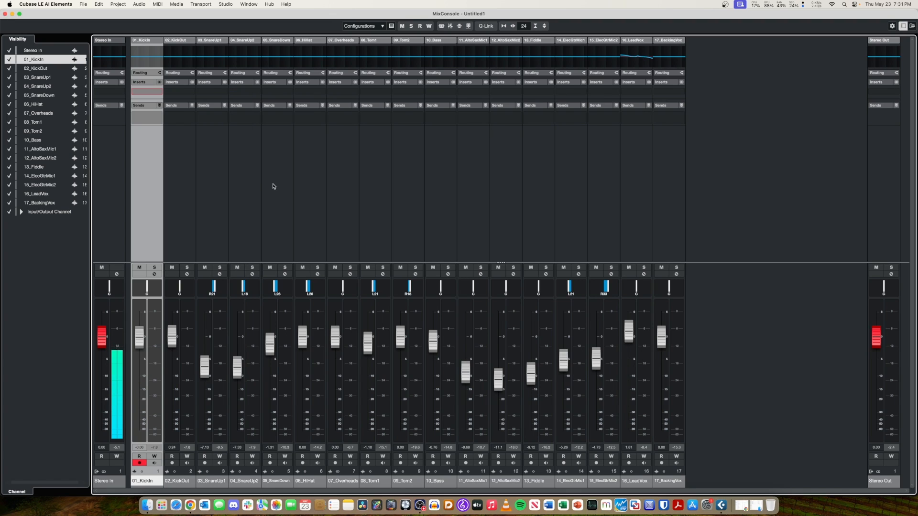
# Solo 01_KickIn and load the Dynamics Compressor into its first insert slot, placing the plug-in window clear of that channel.
pyautogui.click(158, 269)
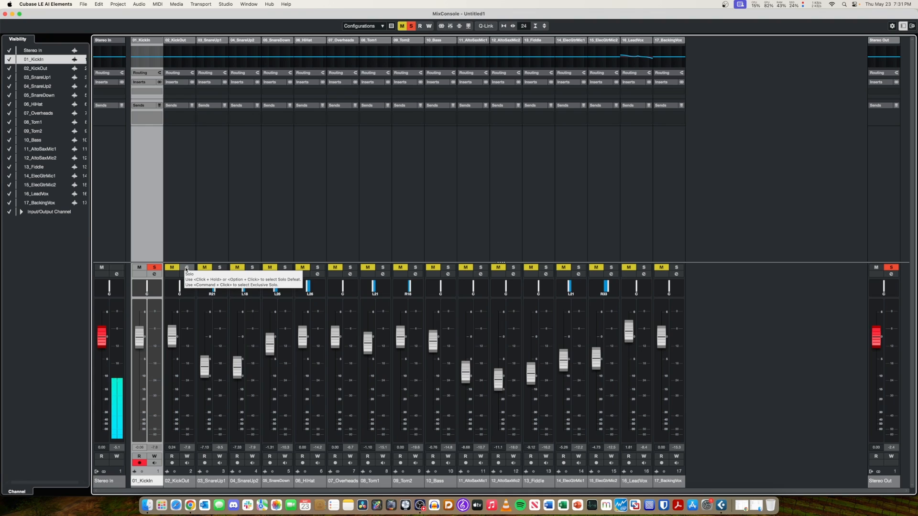
pyautogui.click(186, 269)
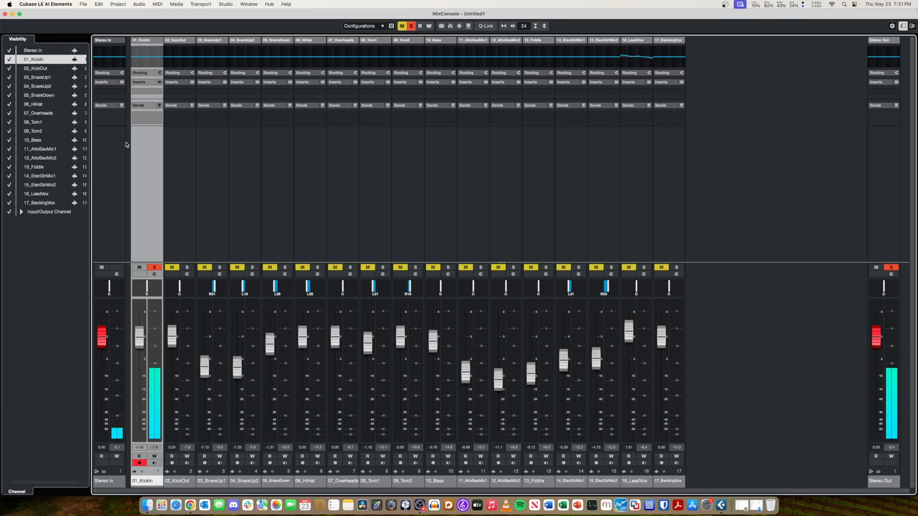
pyautogui.click(153, 91)
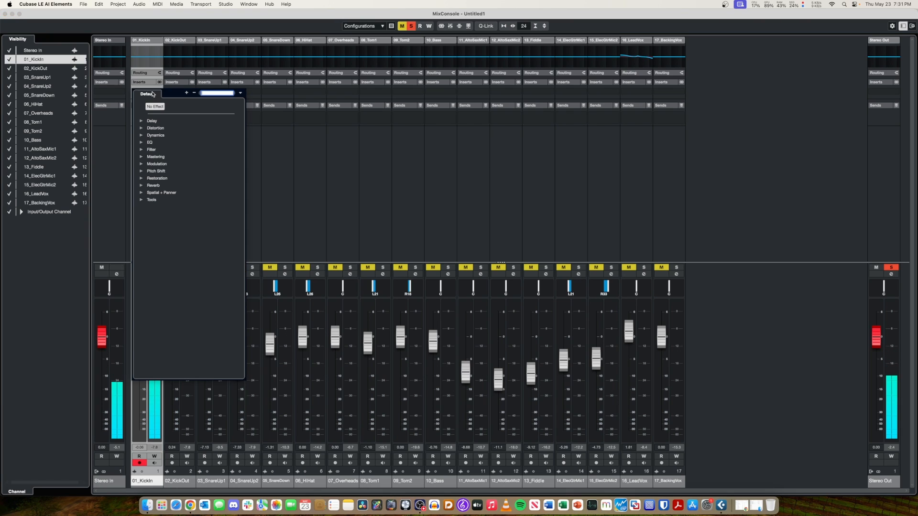
pyautogui.click(143, 136)
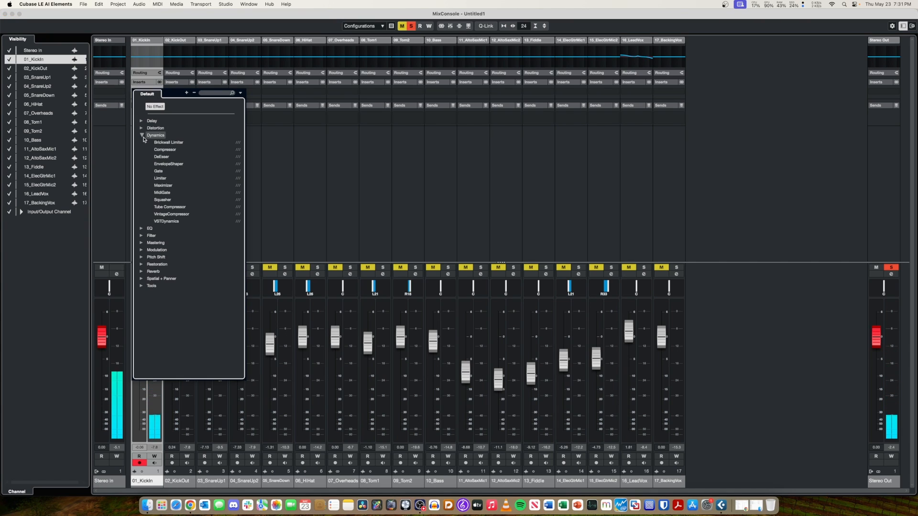
pyautogui.click(163, 150)
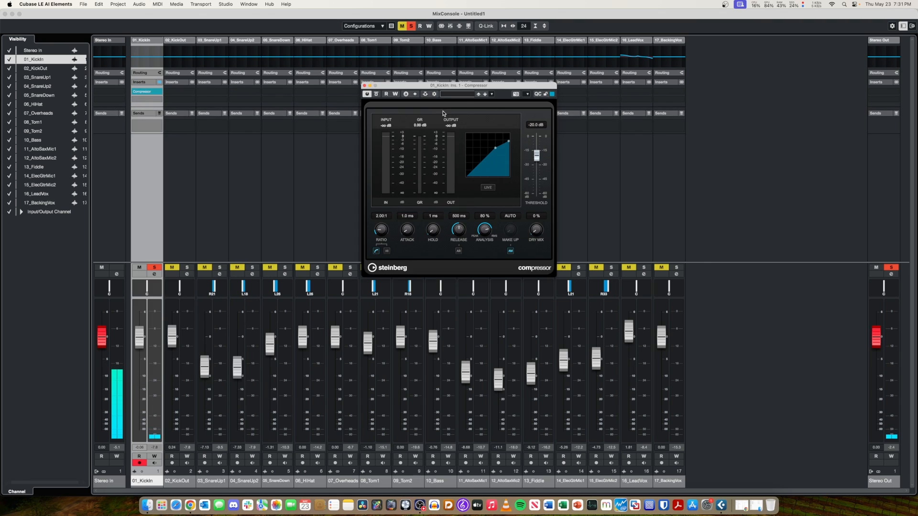
pyautogui.moveTo(446, 85); pyautogui.dragTo(351, 95)
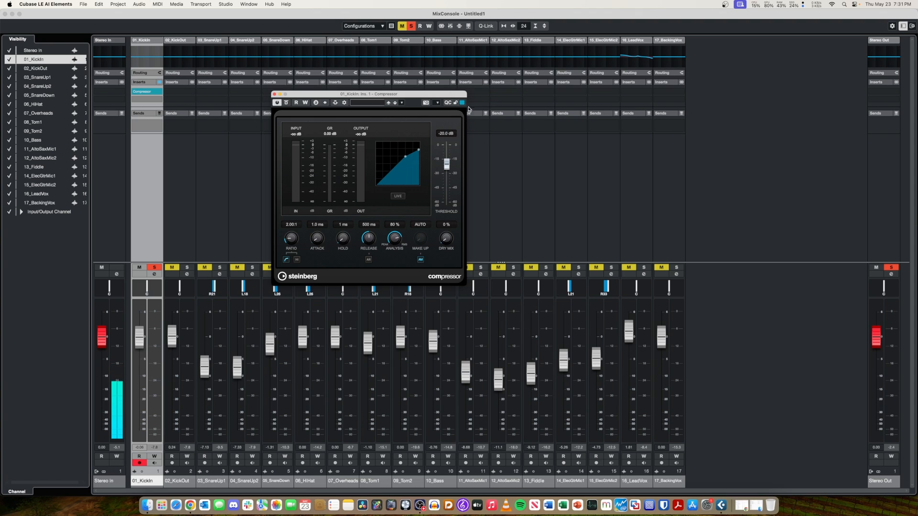
pyautogui.moveTo(465, 95); pyautogui.dragTo(471, 98)
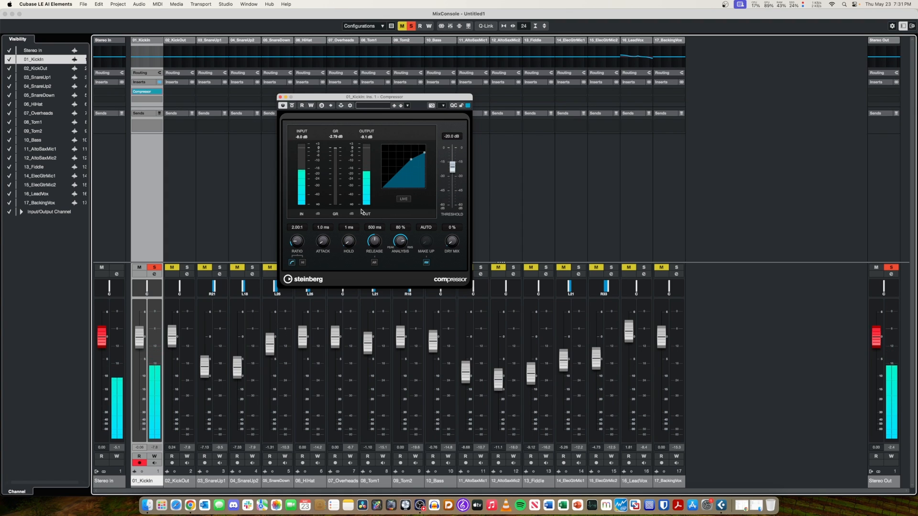
# Set the compressor's ratio to 3.30:1, threshold -26.1 dB, attack 12 ms, release 421 ms and analysis 73%, and compare it bypassed and active.
pyautogui.moveTo(297, 243); pyautogui.dragTo(304, 238)
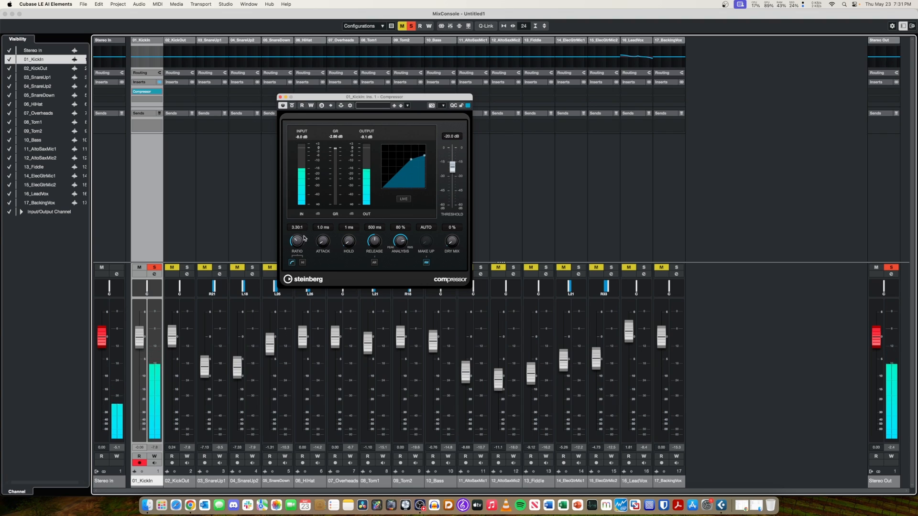
pyautogui.moveTo(412, 161); pyautogui.dragTo(406, 166)
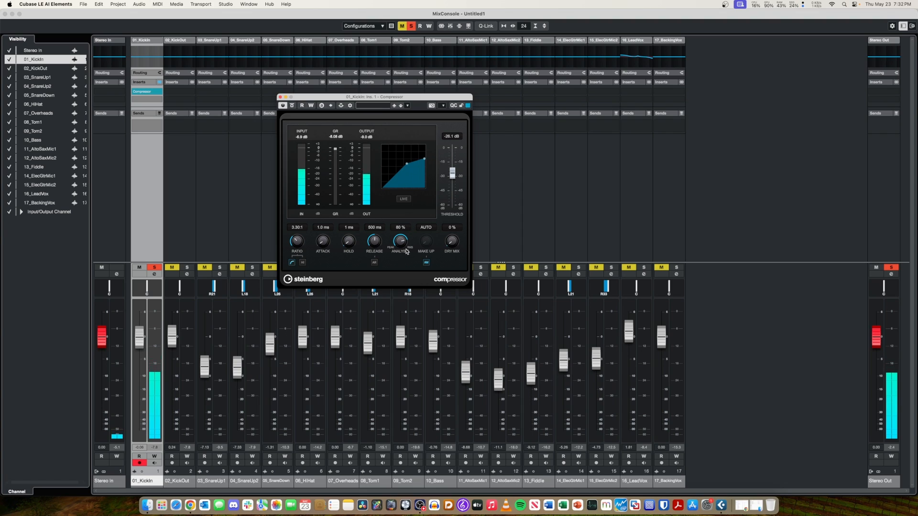
pyautogui.moveTo(403, 242); pyautogui.dragTo(398, 244)
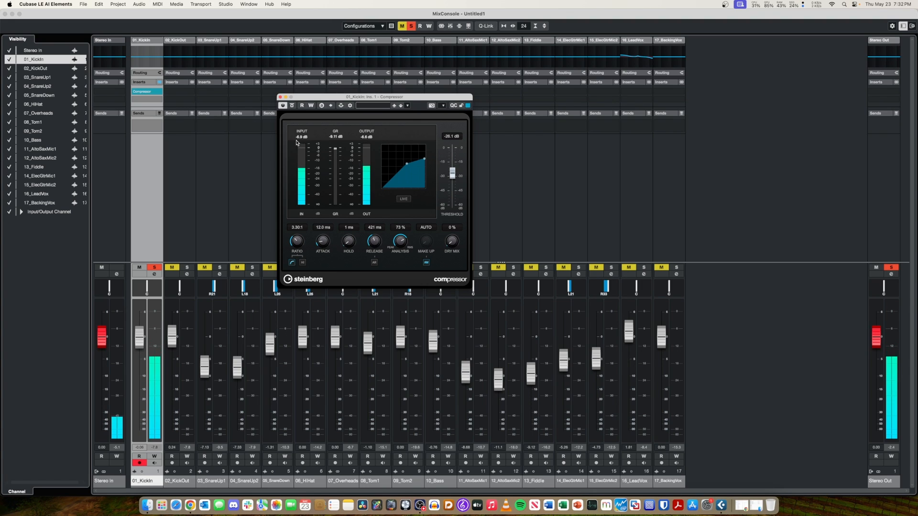
pyautogui.click(283, 106)
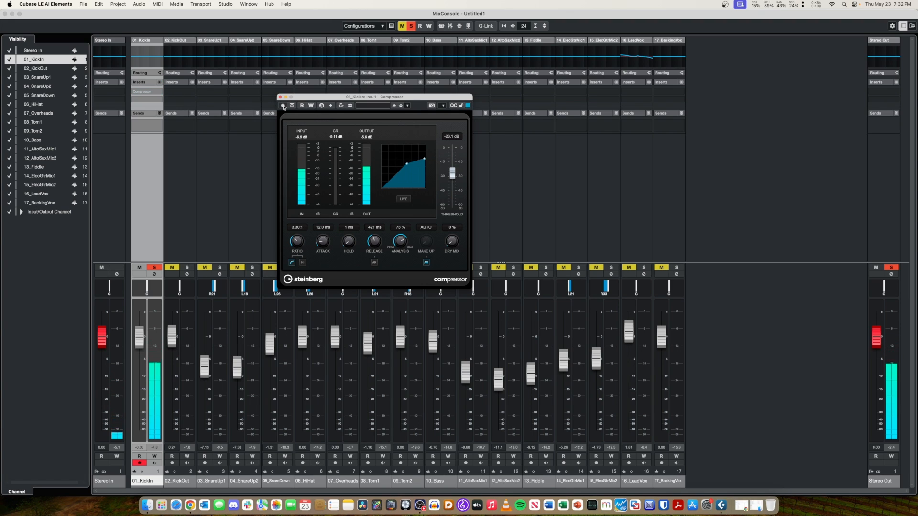
pyautogui.click(283, 105)
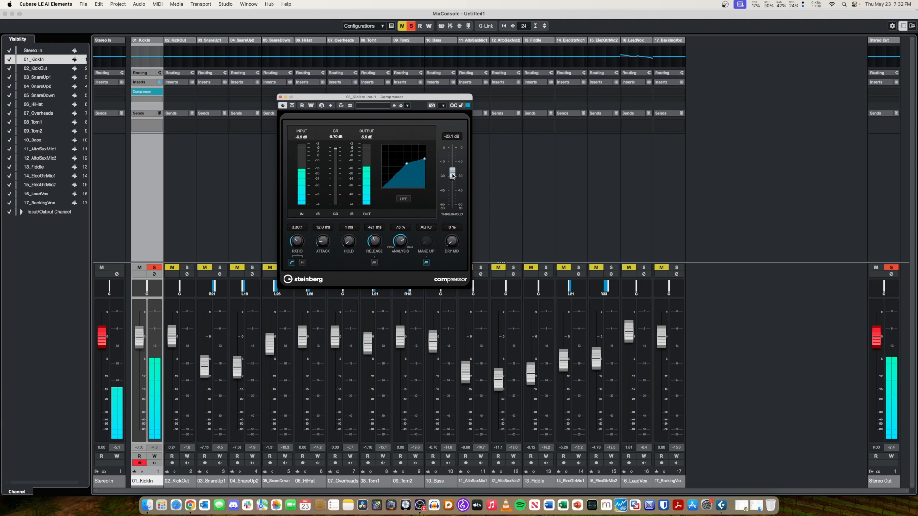
# Set the 01_KickIn compressor's threshold to -30.4 dB, then close the plug-in window and unsolo the channel.
pyautogui.moveTo(452, 176); pyautogui.dragTo(452, 180)
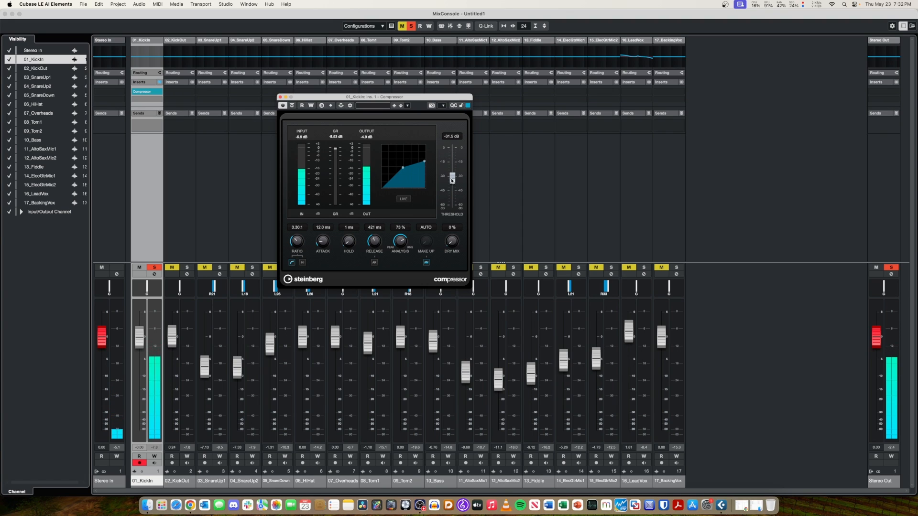
pyautogui.click(280, 97)
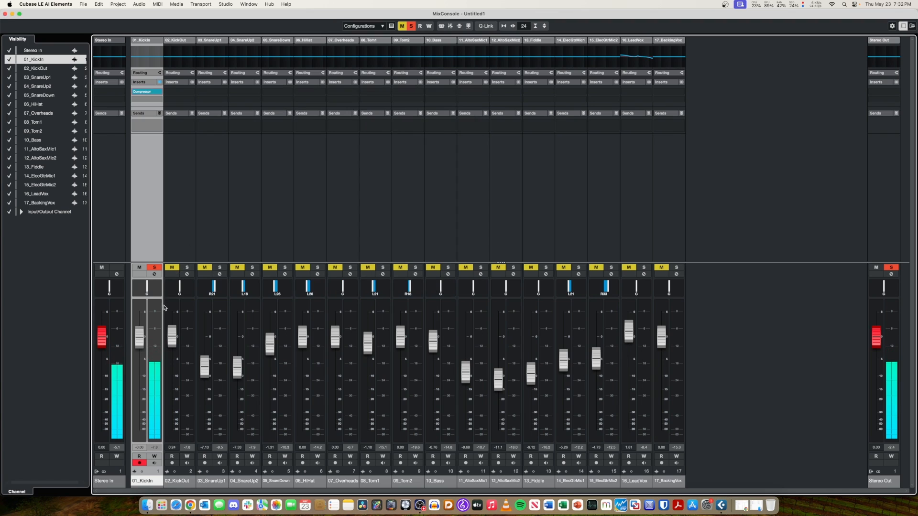
pyautogui.click(155, 268)
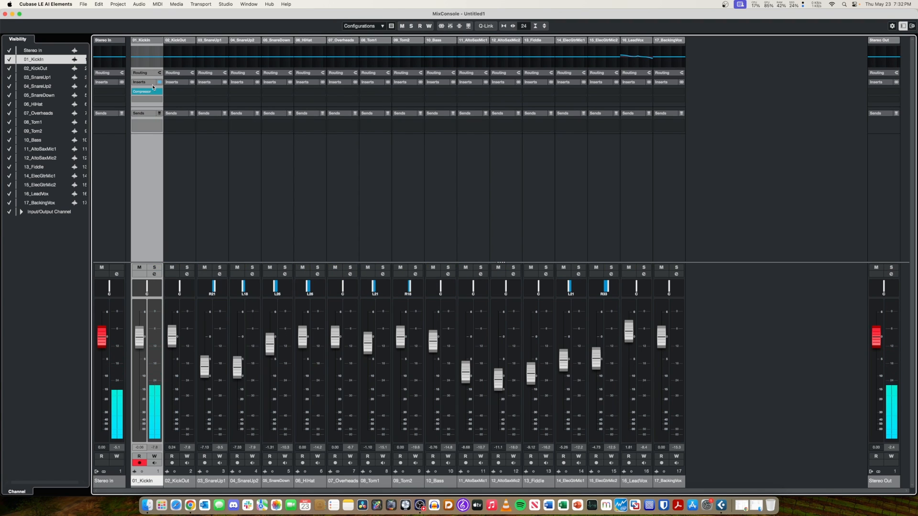
# Copy the compressor from 01_KickIn to the first insert slot of 02_KickOut and audition the kick channels soloed.
pyautogui.moveTo(149, 94)
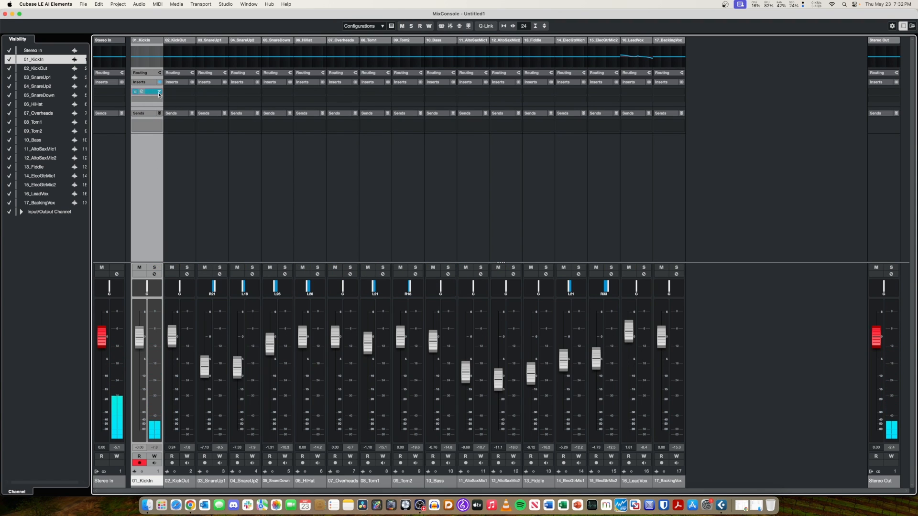
pyautogui.moveTo(149, 95); pyautogui.dragTo(177, 98)
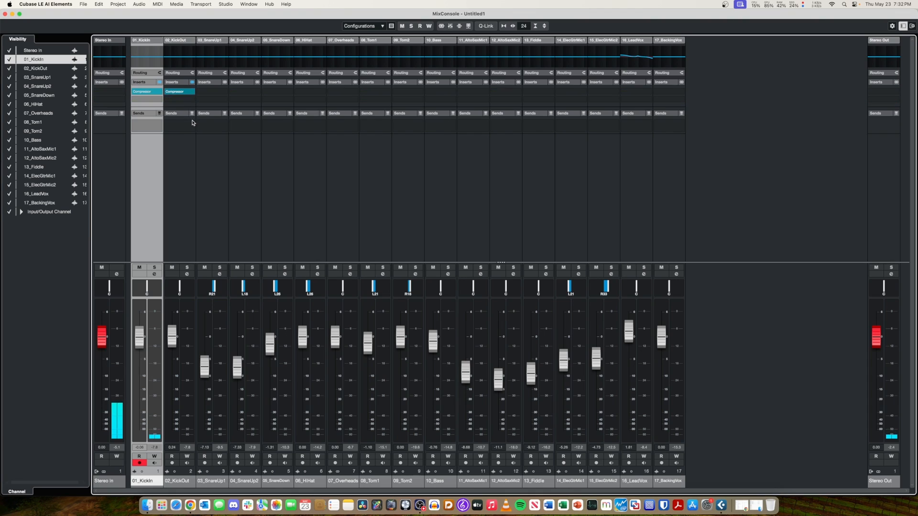
pyautogui.click(154, 268)
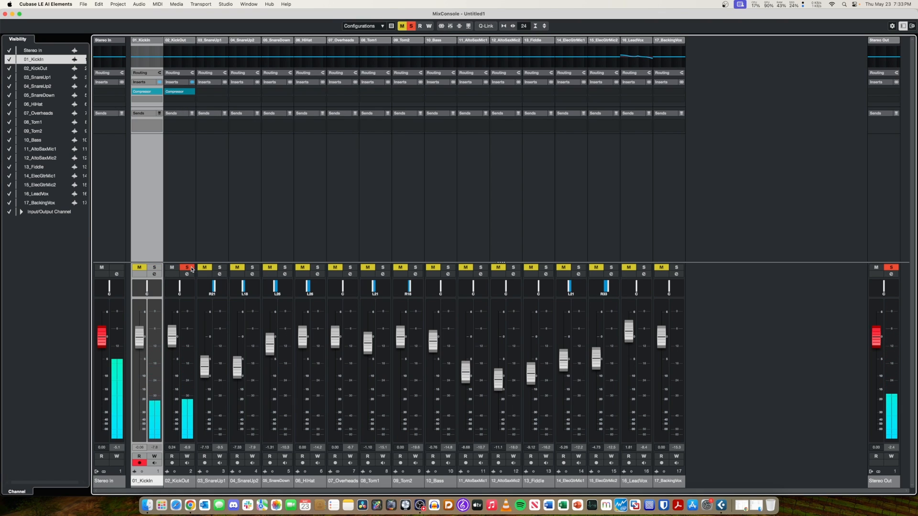
# Load the Dynamics Compressor into the first insert slot of 03_SnareUp1 and leave only that channel soloed.
pyautogui.click(220, 268)
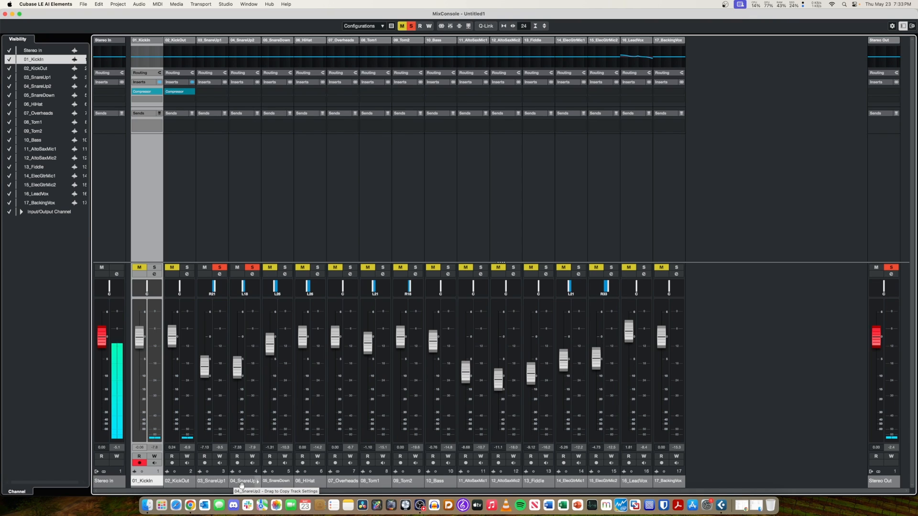
pyautogui.click(211, 93)
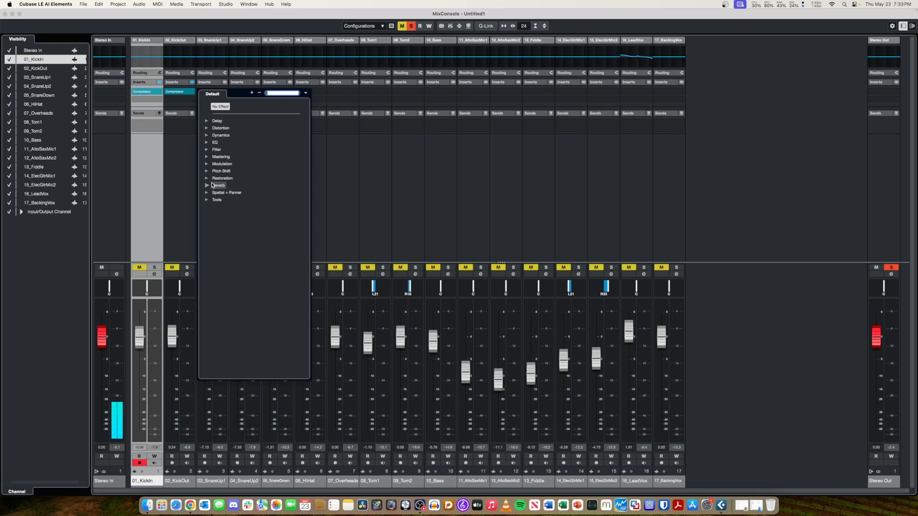
pyautogui.click(208, 136)
pyautogui.click(230, 150)
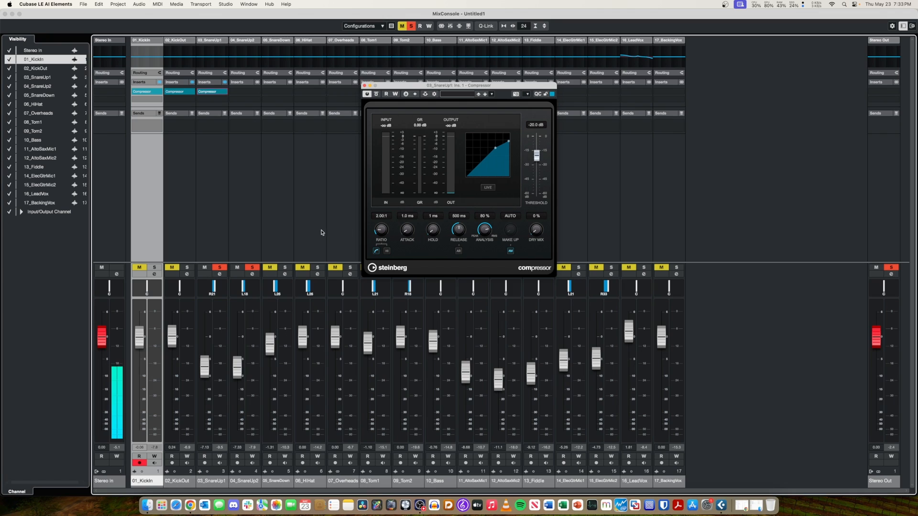
pyautogui.click(255, 268)
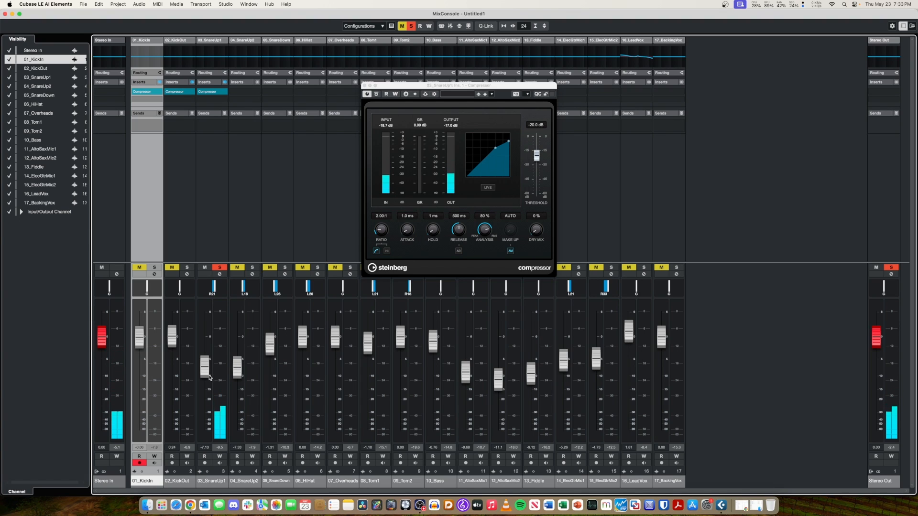
# Raise the 03_SnareUp1 fader to about -5.4 dB and switch to the project window with the compressor placed clear of the ruler.
pyautogui.moveTo(206, 376); pyautogui.dragTo(206, 372)
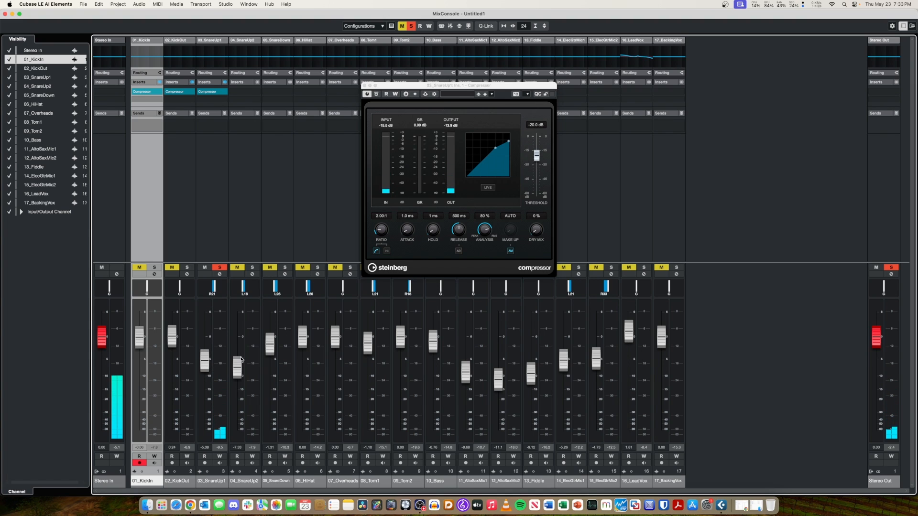
pyautogui.moveTo(403, 87); pyautogui.dragTo(235, 170)
pyautogui.press('F3')
pyautogui.moveTo(296, 168); pyautogui.dragTo(228, 309)
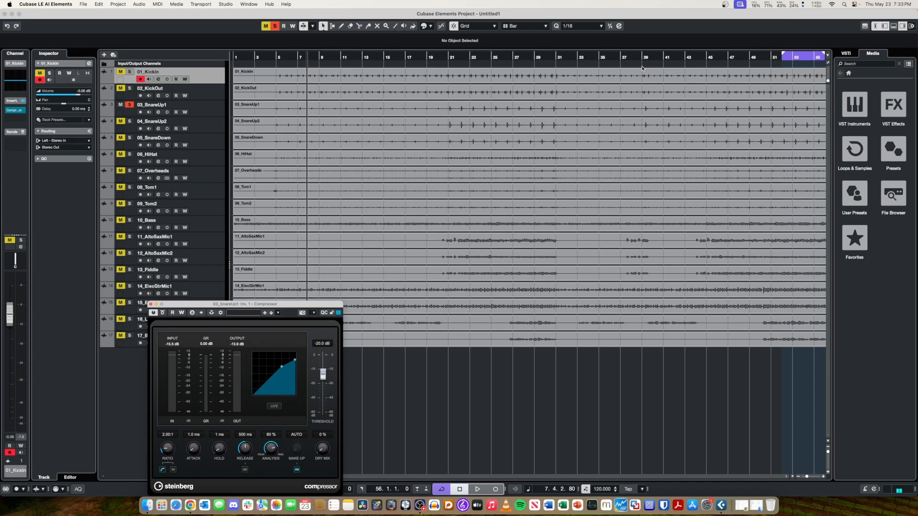
# Set the locator range to bars 21–26 in the project window and play it as a cycle from bar 21.
pyautogui.click(451, 52)
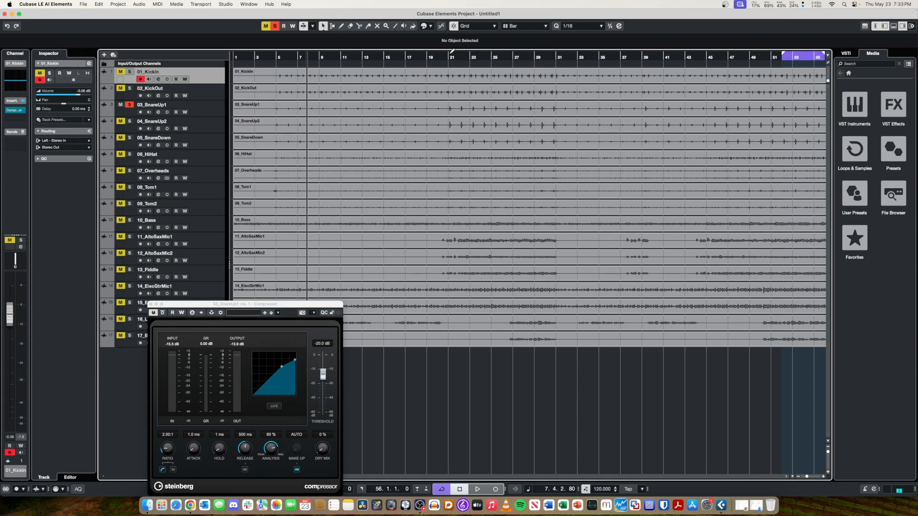
pyautogui.press('space')
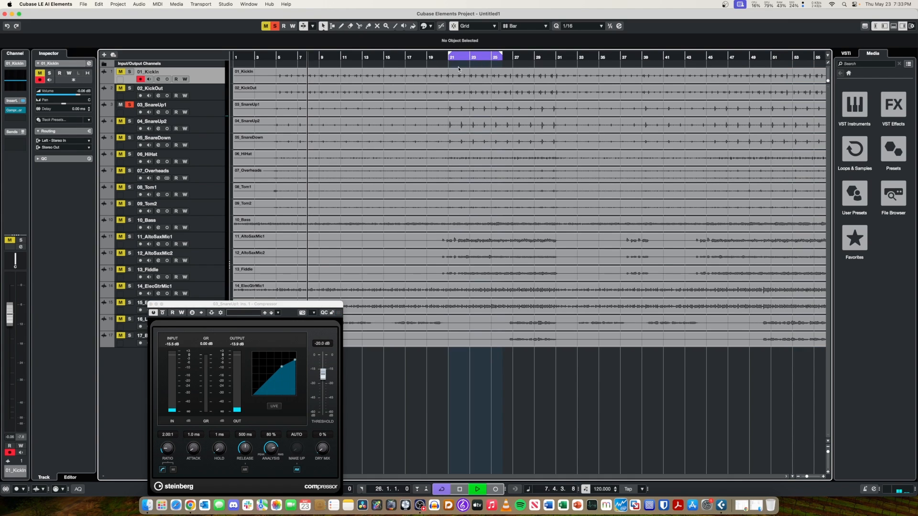
pyautogui.press('space')
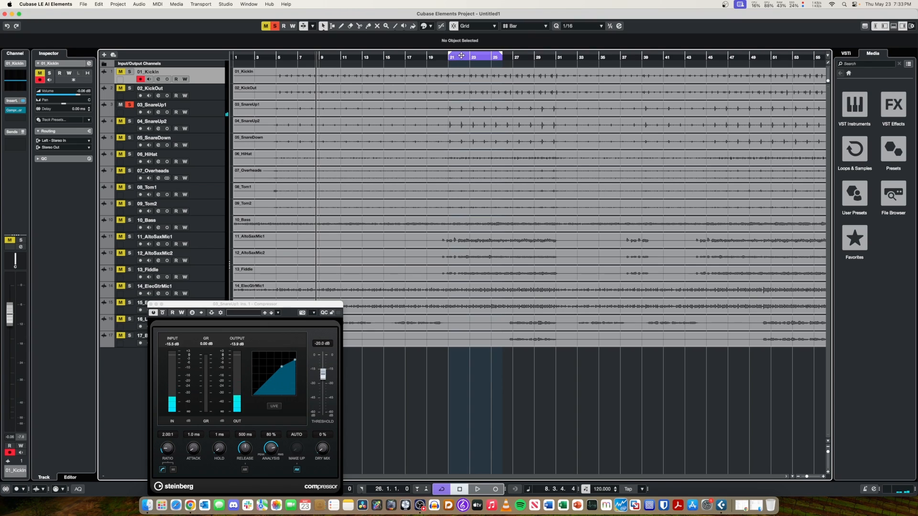
pyautogui.rightClick(459, 56)
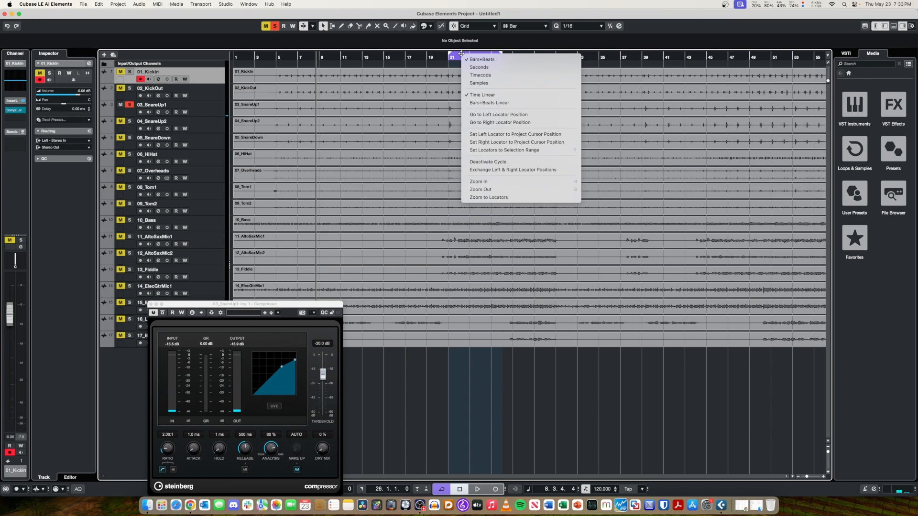
pyautogui.click(435, 67)
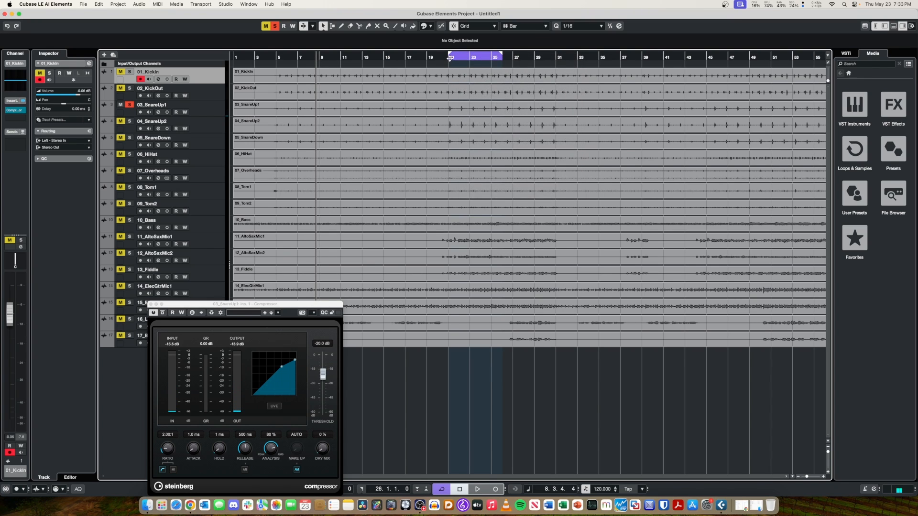
pyautogui.click(450, 58)
pyautogui.press('space')
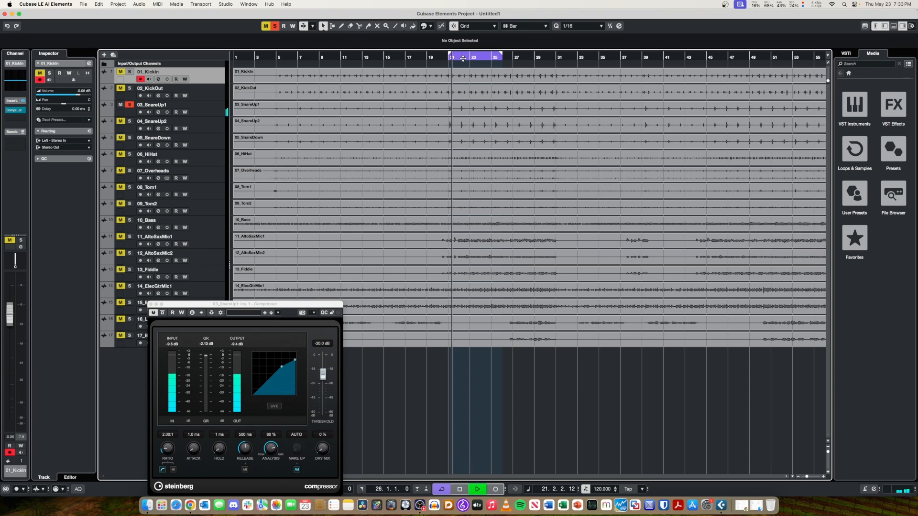
# Move the 03_SnareUp1 compressor window off the track list and set its ratio to 3.00:1 and threshold to -27.7 dB.
pyautogui.moveTo(212, 308); pyautogui.dragTo(210, 290)
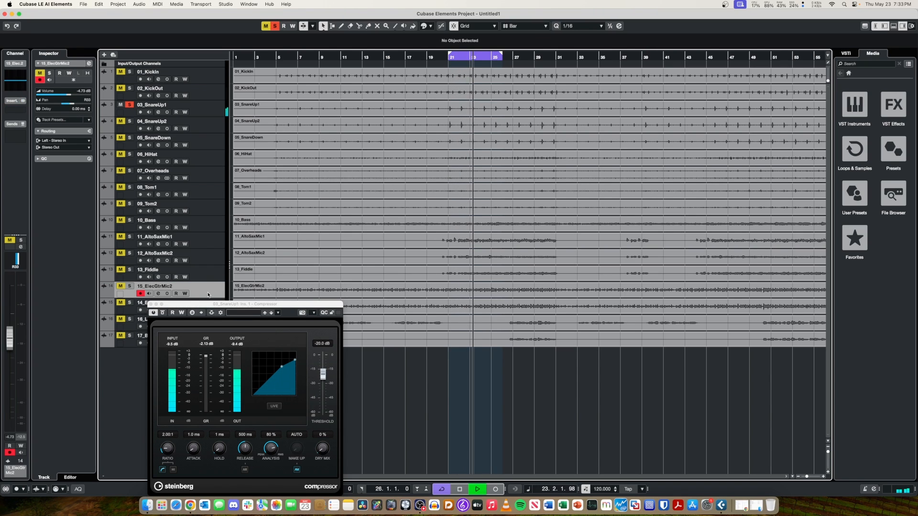
pyautogui.moveTo(211, 305); pyautogui.dragTo(315, 248)
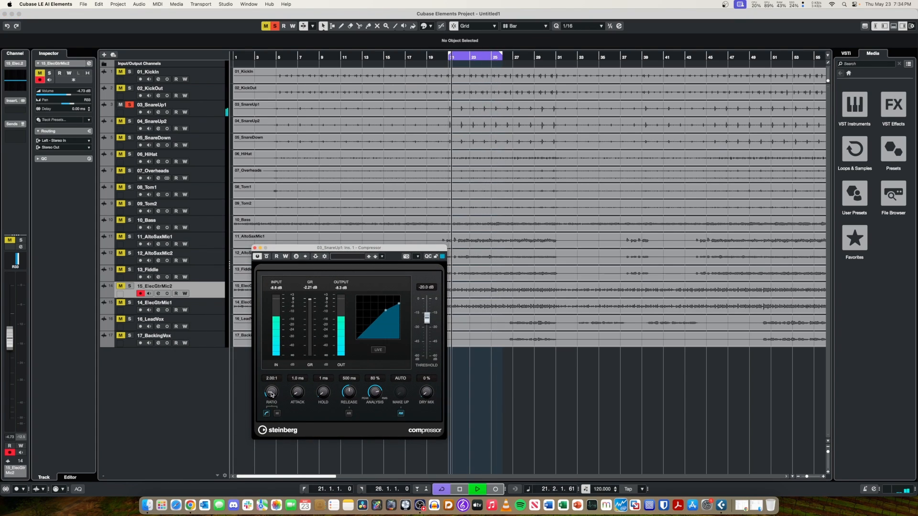
pyautogui.moveTo(278, 395); pyautogui.dragTo(274, 383)
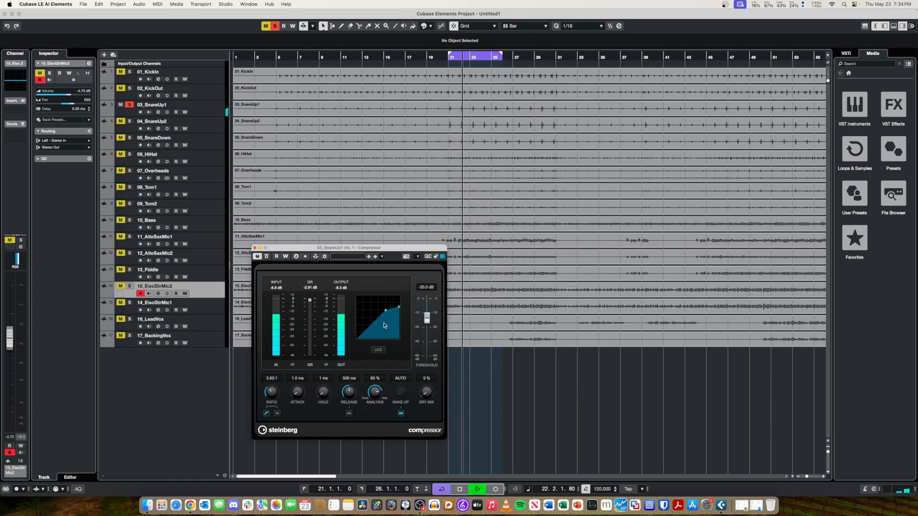
pyautogui.moveTo(427, 318); pyautogui.dragTo(428, 337)
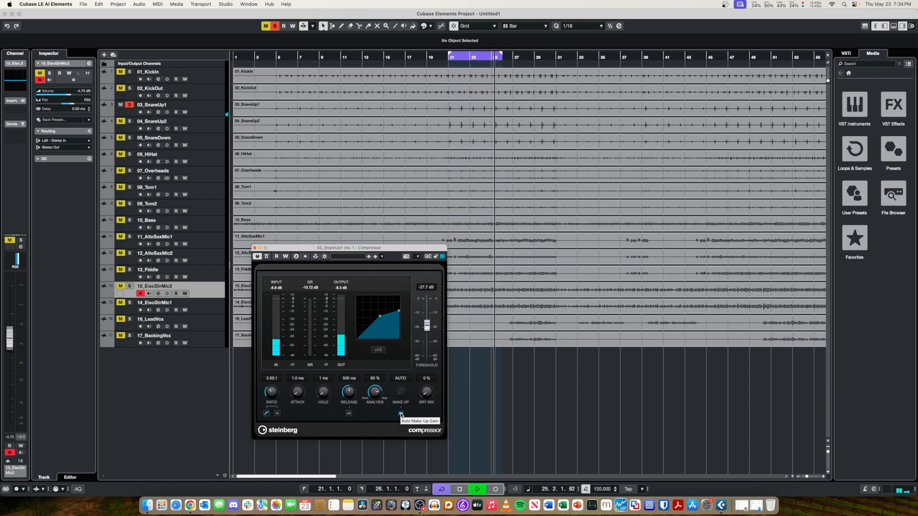
# Turn off the compressor's auto make-up gain and set attack 13.5 ms, release 421 ms, threshold -29.3 dB and ratio 4.14:1.
pyautogui.click(400, 414)
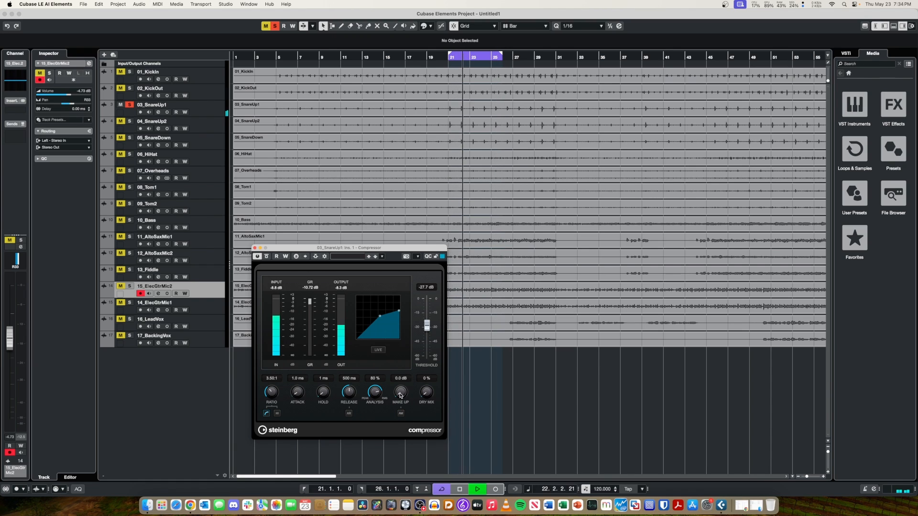
pyautogui.moveTo(401, 391); pyautogui.dragTo(300, 392)
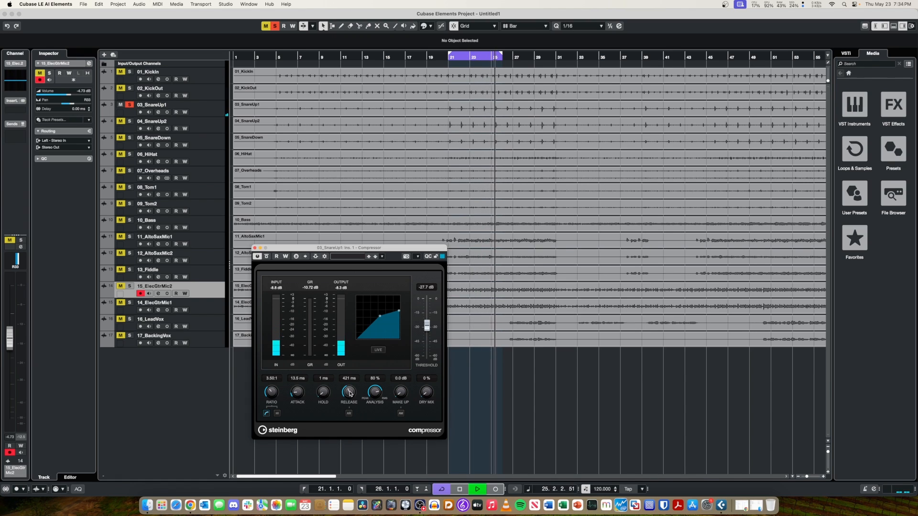
pyautogui.moveTo(427, 325); pyautogui.dragTo(428, 328)
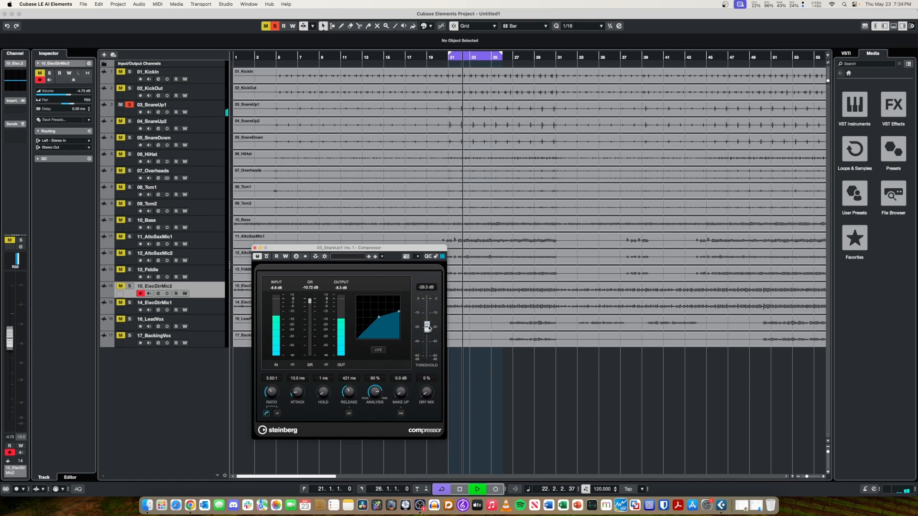
pyautogui.moveTo(275, 394); pyautogui.dragTo(278, 391)
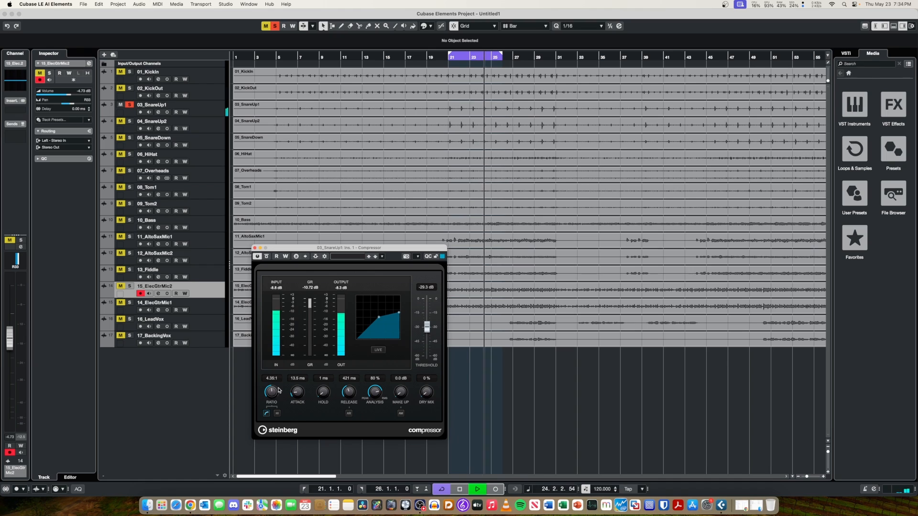
pyautogui.moveTo(279, 391); pyautogui.dragTo(277, 392)
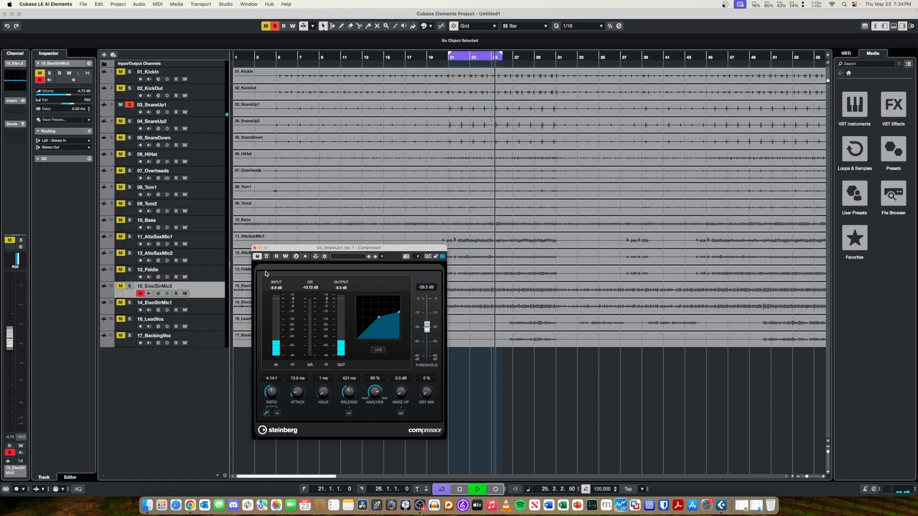
# Select the 03_SnareUp1 track and compare its compressor bypassed and active, ending with the plug-in window closed and playback stopped.
pyautogui.click(255, 248)
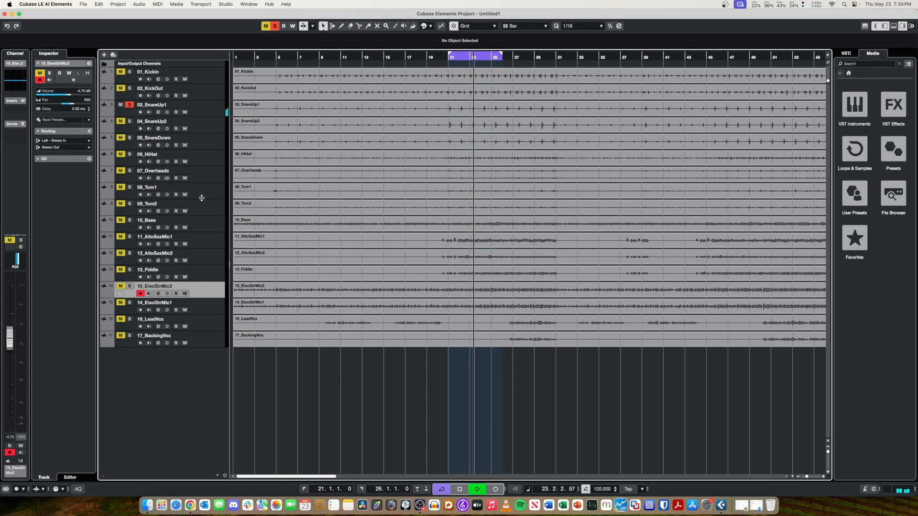
pyautogui.click(196, 114)
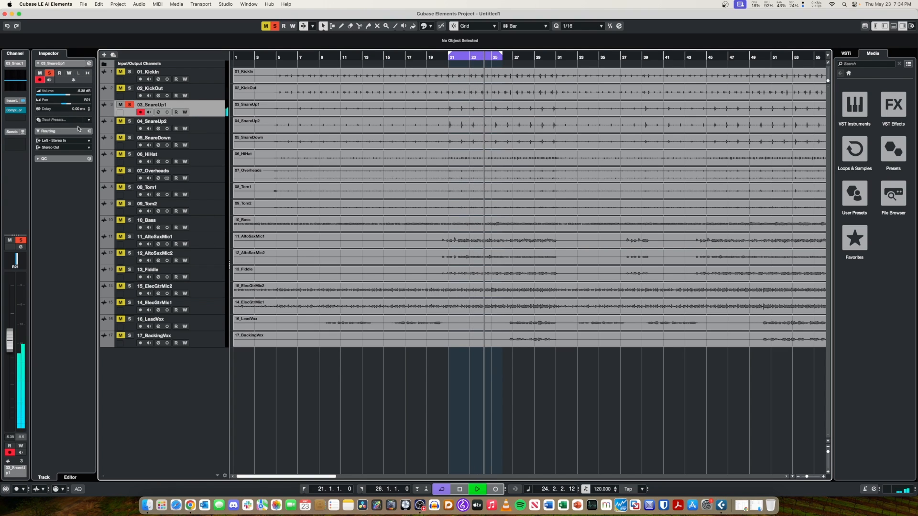
pyautogui.click(16, 110)
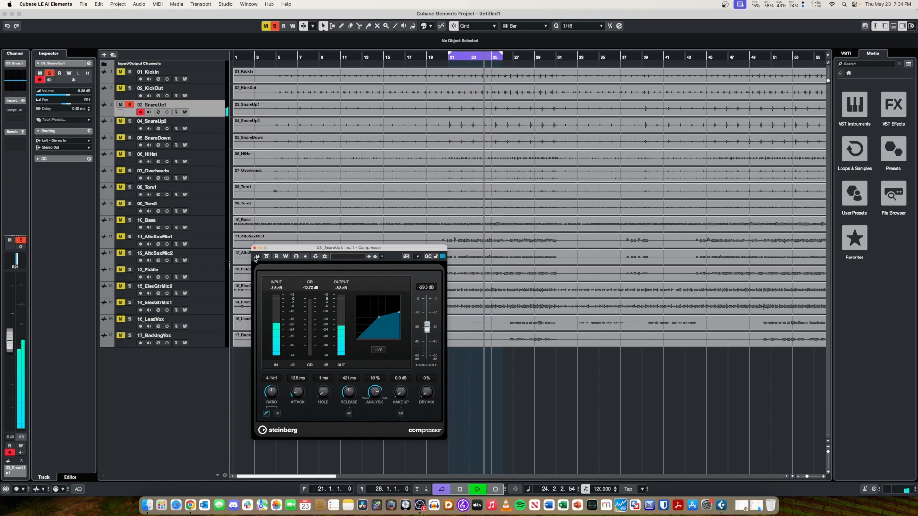
pyautogui.click(256, 257)
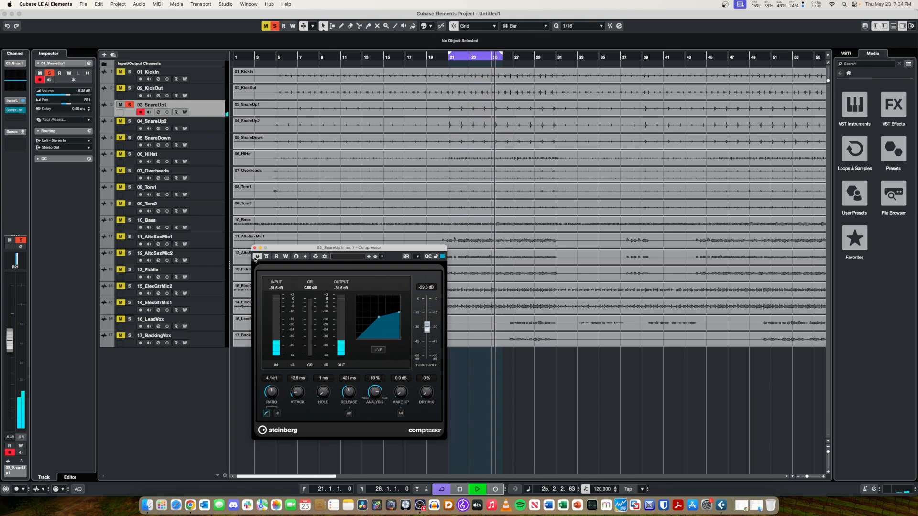
pyautogui.click(254, 248)
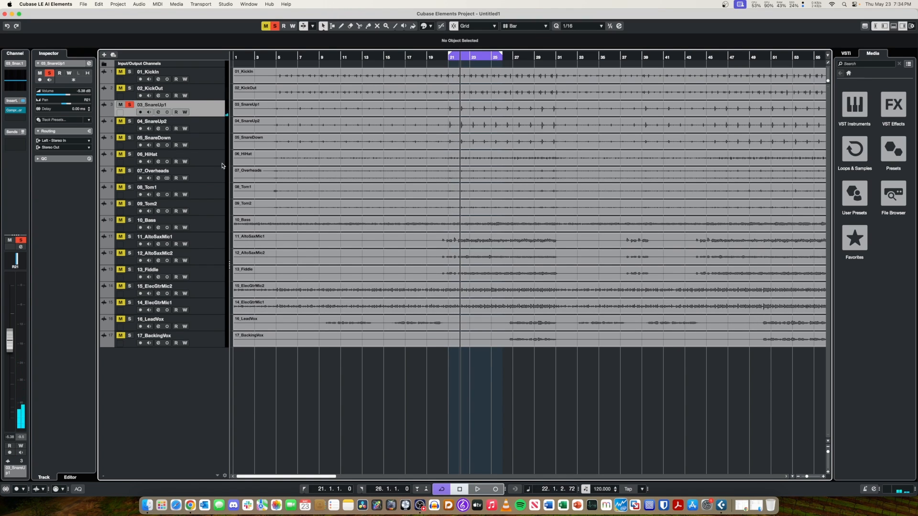
# Return to the MixConsole and clear the snare solos so that every channel is audible.
pyautogui.press('F3')
pyautogui.click(220, 268)
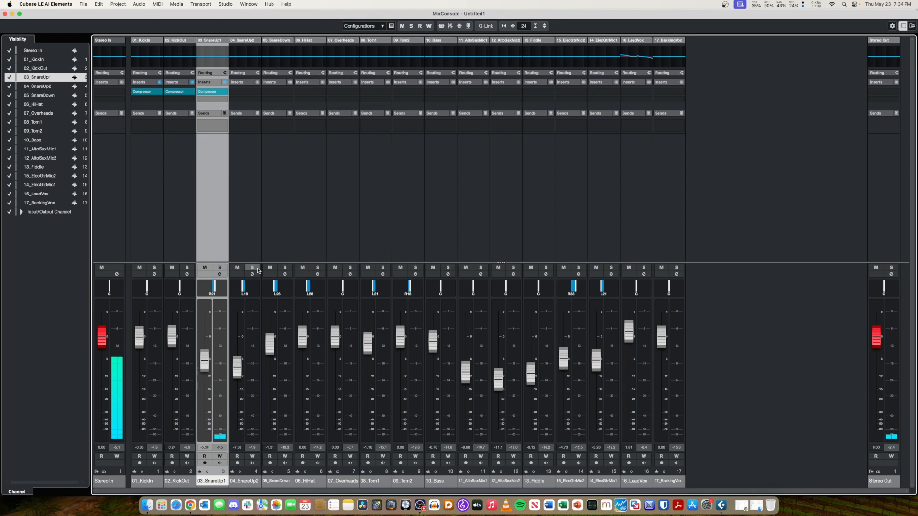
pyautogui.click(252, 268)
pyautogui.click(252, 268)
# Copy the compressor from 03_SnareUp1 to the first insert slots of 04_SnareUp2 and 05_SnareDown and play the full mix.
pyautogui.moveTo(214, 90)
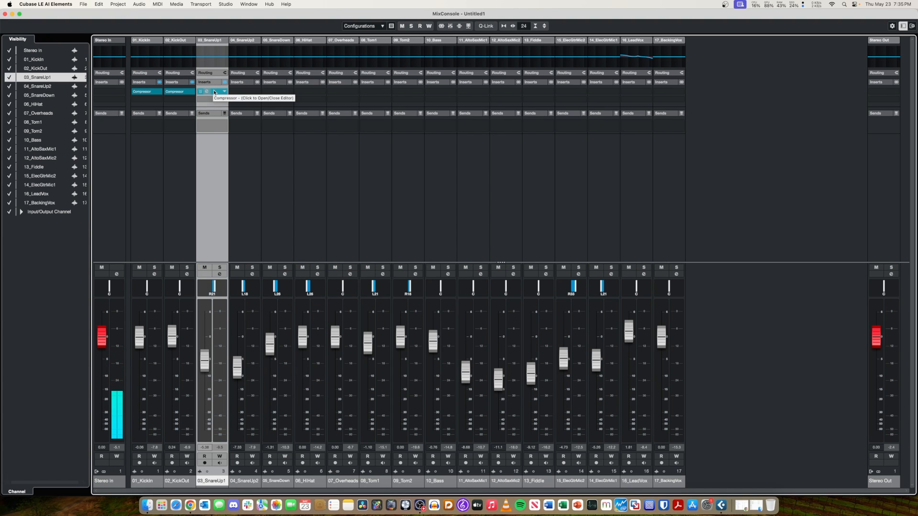
pyautogui.moveTo(214, 92); pyautogui.dragTo(272, 91)
pyautogui.press('space')
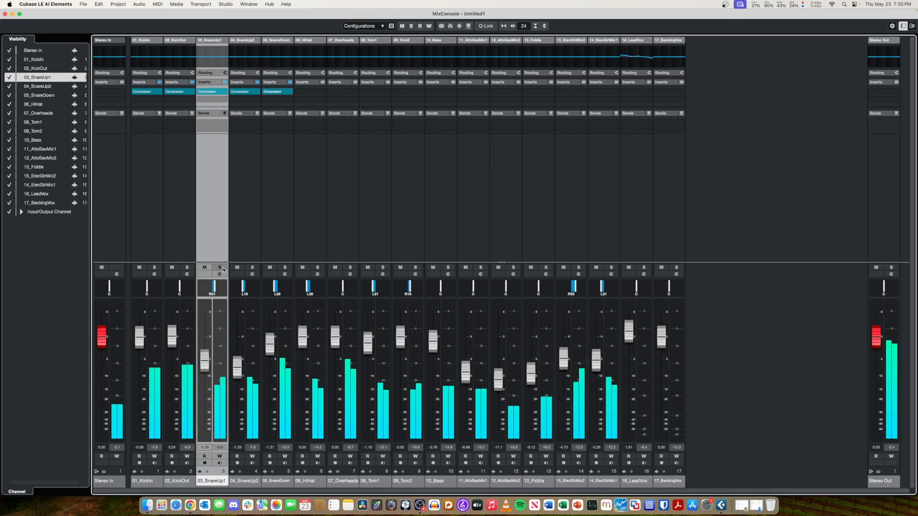
# Solo 03_SnareUp1 and 04_SnareUp2 together to hear them compressed, and clear both solos.
pyautogui.press('s')
pyautogui.click(252, 268)
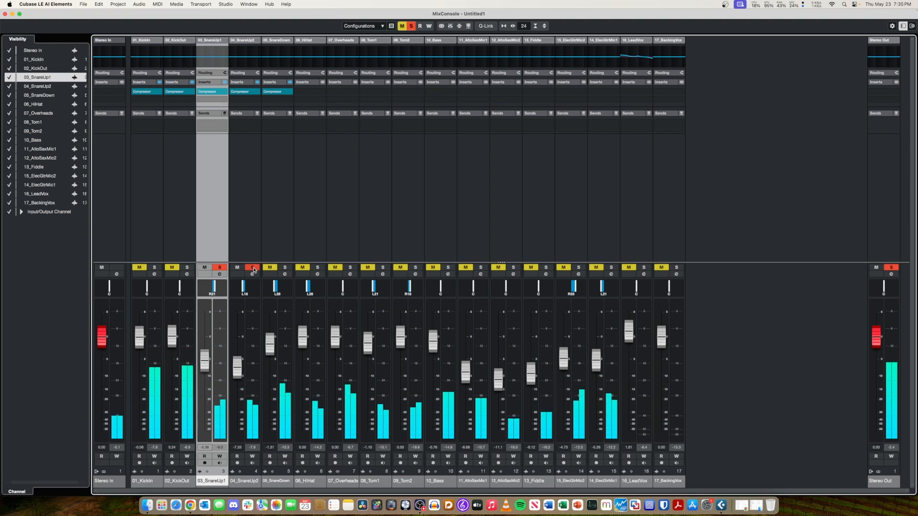
pyautogui.click(219, 268)
pyautogui.click(253, 268)
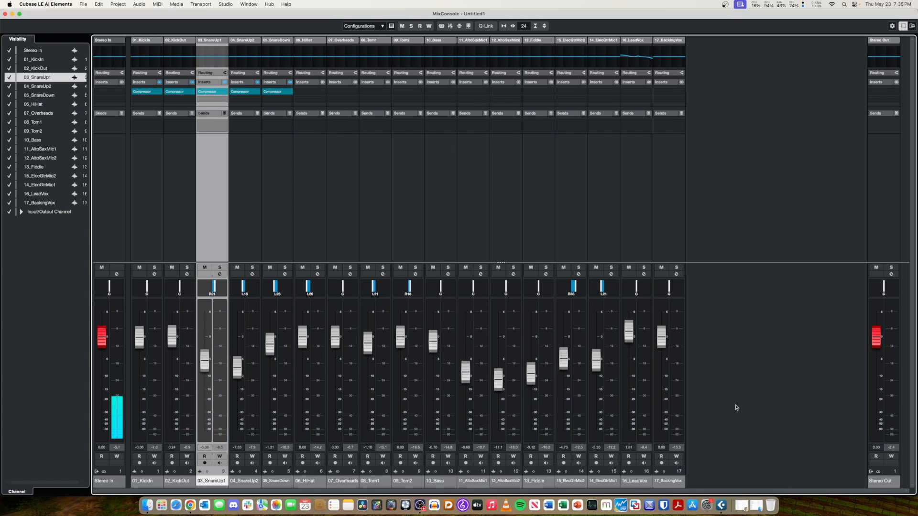
# In the project window, move the five-bar loop range to bars 27 to 32 and play it.
pyautogui.press('F3')
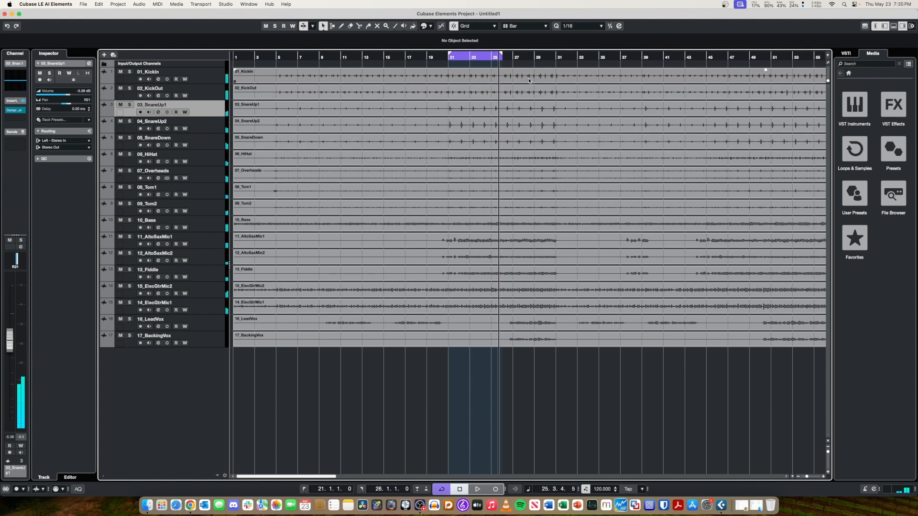
pyautogui.press('space')
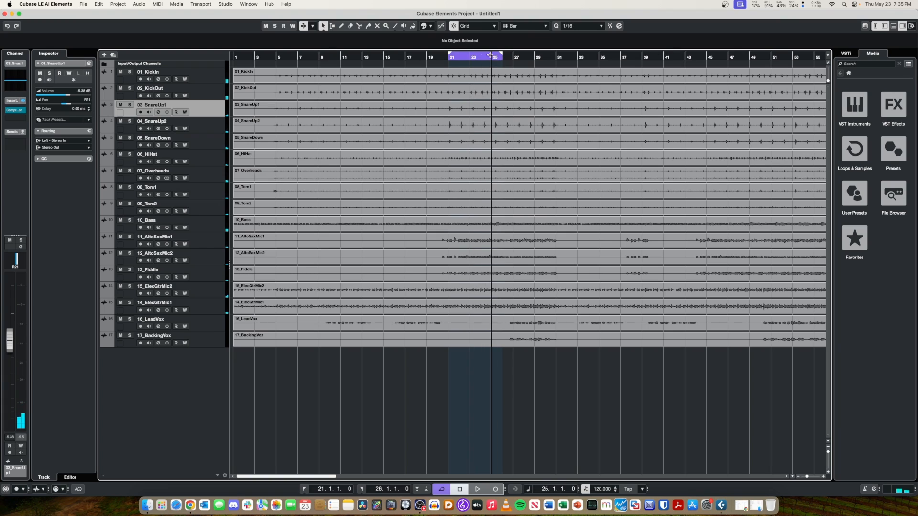
pyautogui.moveTo(479, 58); pyautogui.dragTo(529, 59)
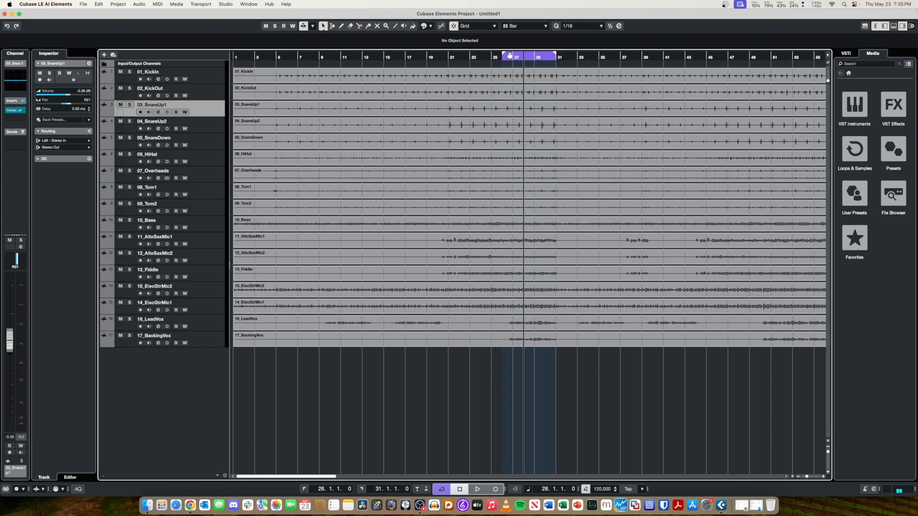
pyautogui.moveTo(505, 55); pyautogui.dragTo(556, 51)
pyautogui.press('space')
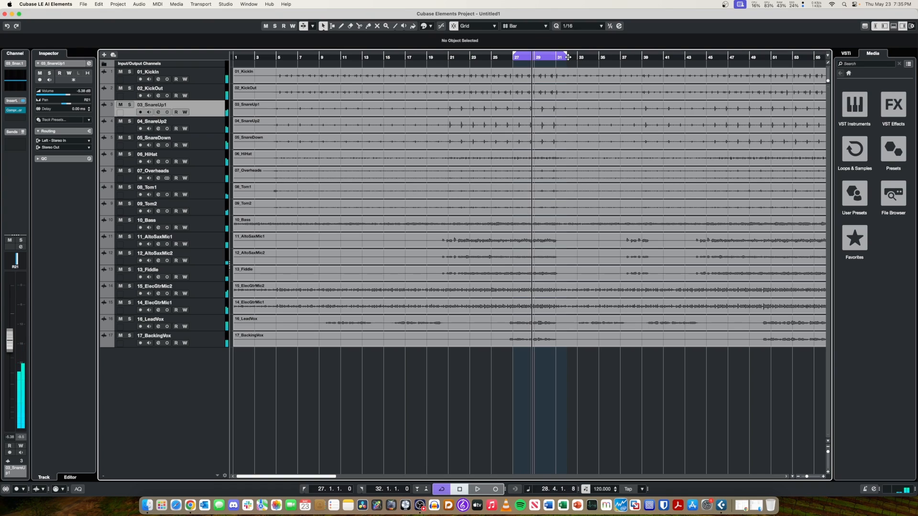
# Try the Cursor snap type for adjusting the loop range, and set the snap type back to Grid.
pyautogui.click(602, 26)
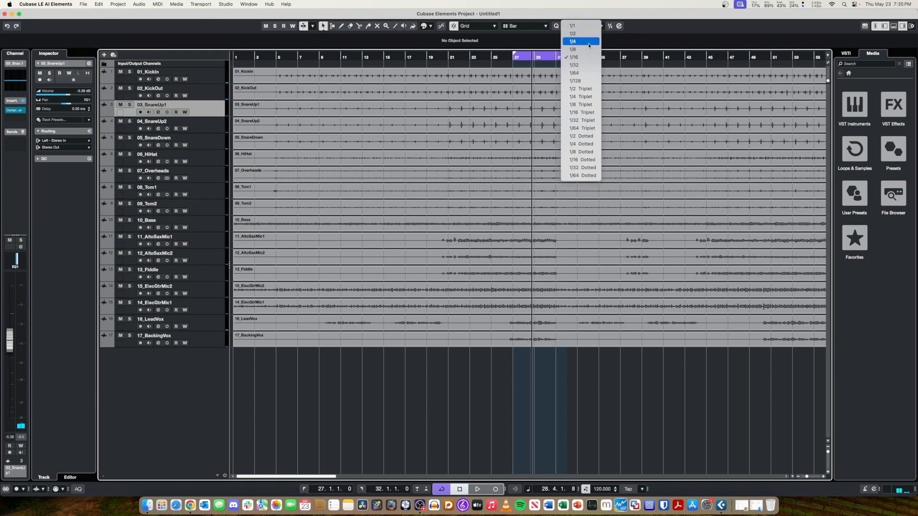
pyautogui.click(648, 31)
pyautogui.click(536, 28)
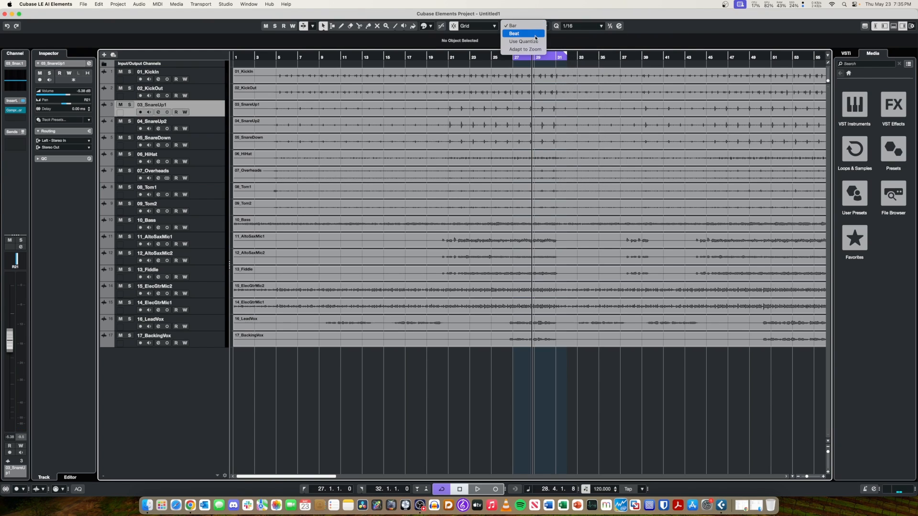
pyautogui.click(535, 38)
pyautogui.click(492, 26)
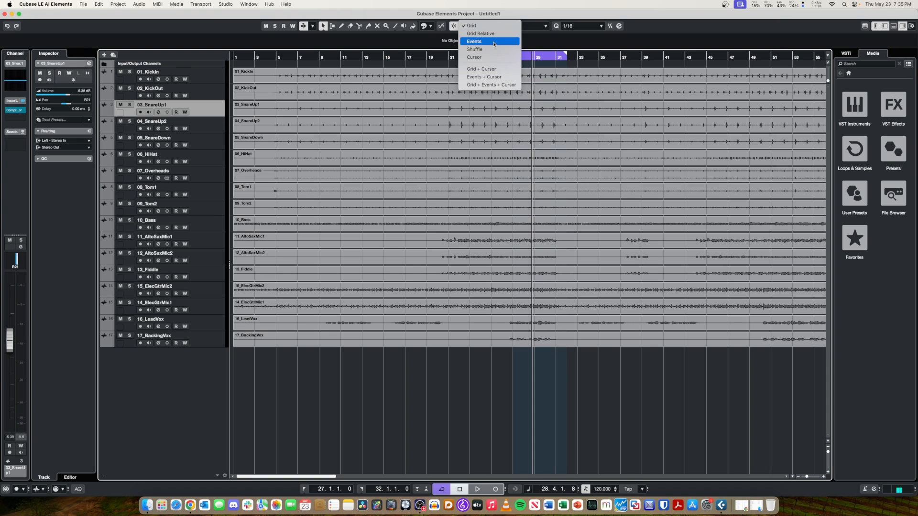
pyautogui.click(496, 60)
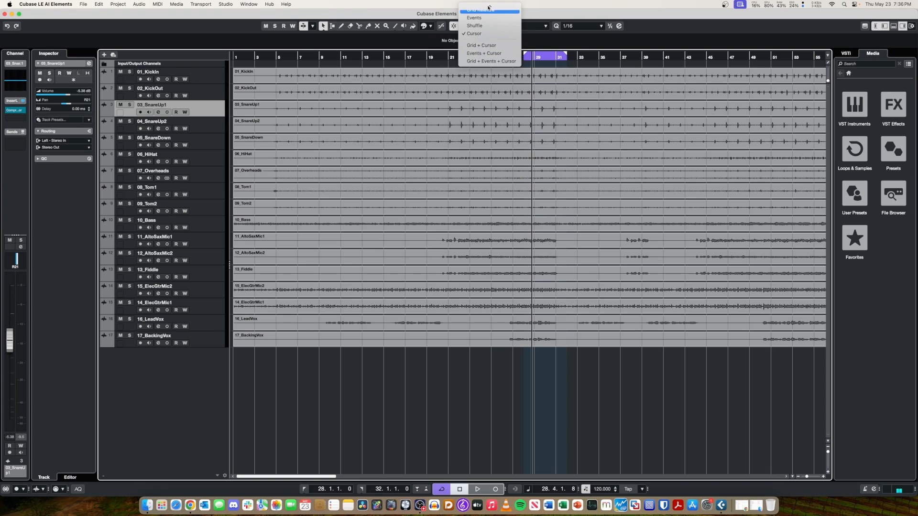
pyautogui.click(489, 12)
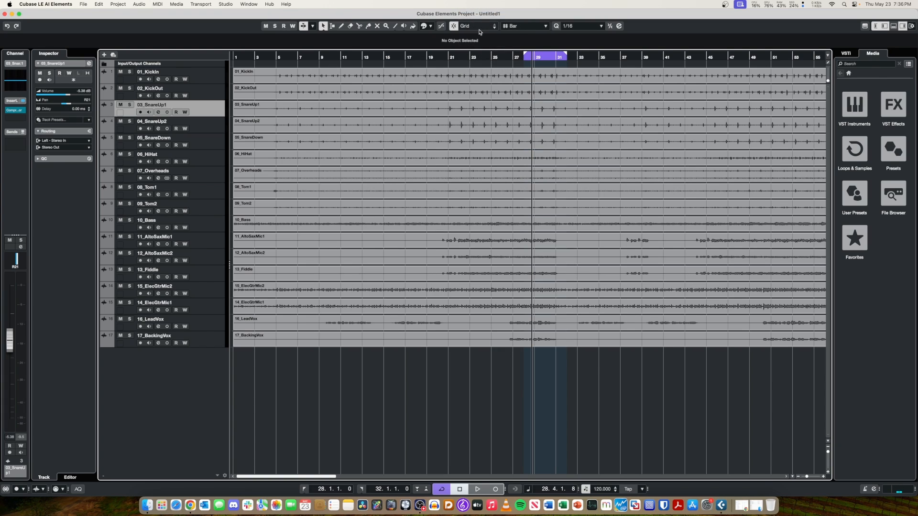
pyautogui.click(479, 26)
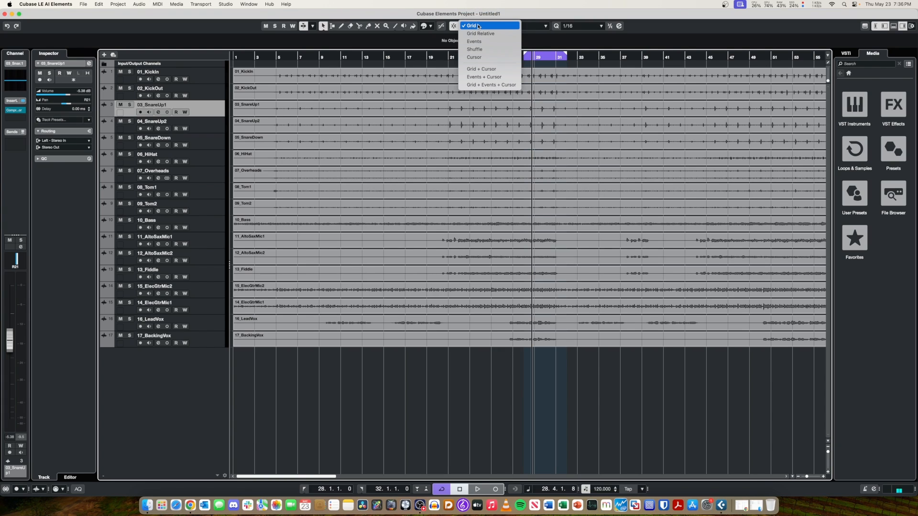
pyautogui.click(475, 27)
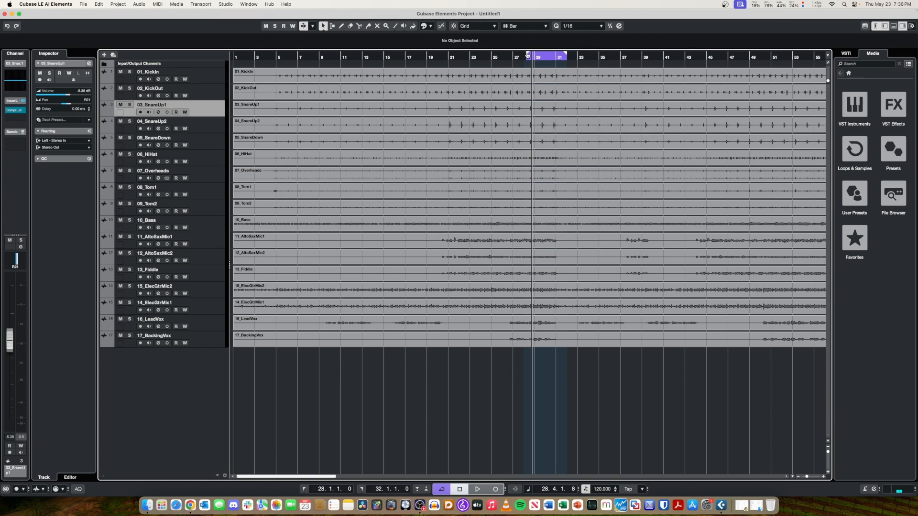
# Shorten the loop range to run from 28.4.2.104 to 30.3.1.0 and play it.
pyautogui.moveTo(534, 54)
pyautogui.mouseDown()
pyautogui.moveTo(555, 56)
pyautogui.moveTo(546, 57)
pyautogui.mouseUp()
pyautogui.press('space')
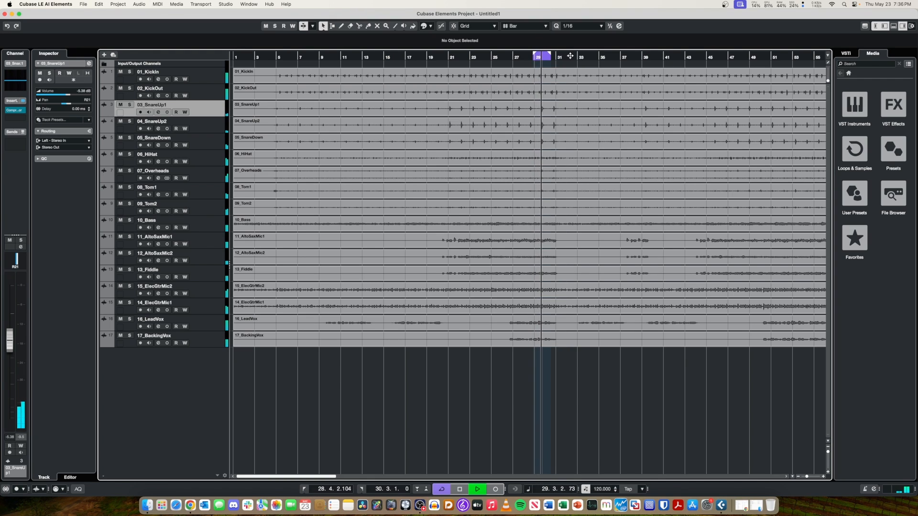
# Return to the MixConsole, listen to 16_LeadVox soloed, and clear its solo.
pyautogui.press('F3')
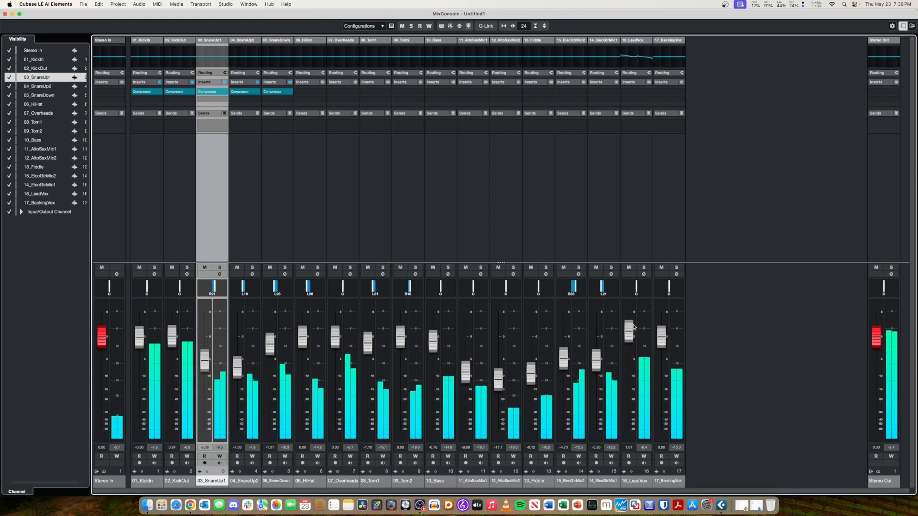
pyautogui.click(644, 267)
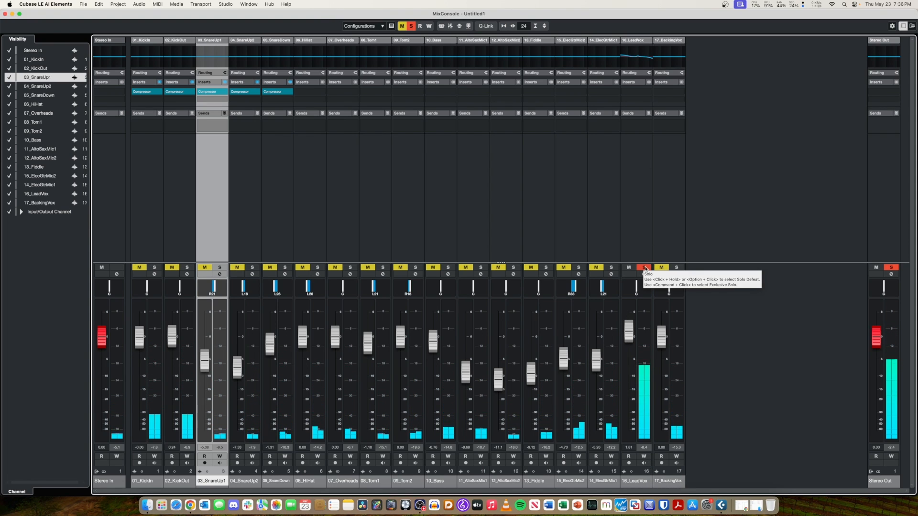
pyautogui.click(645, 269)
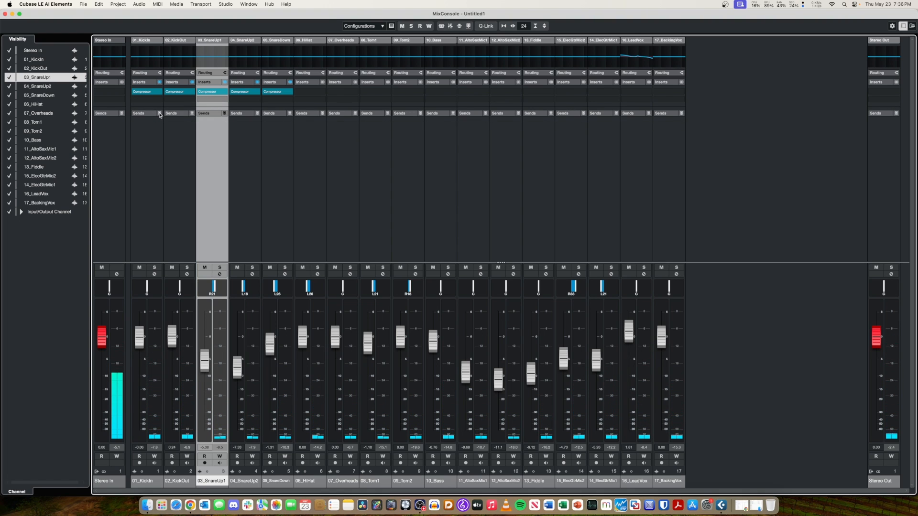
pyautogui.click(145, 122)
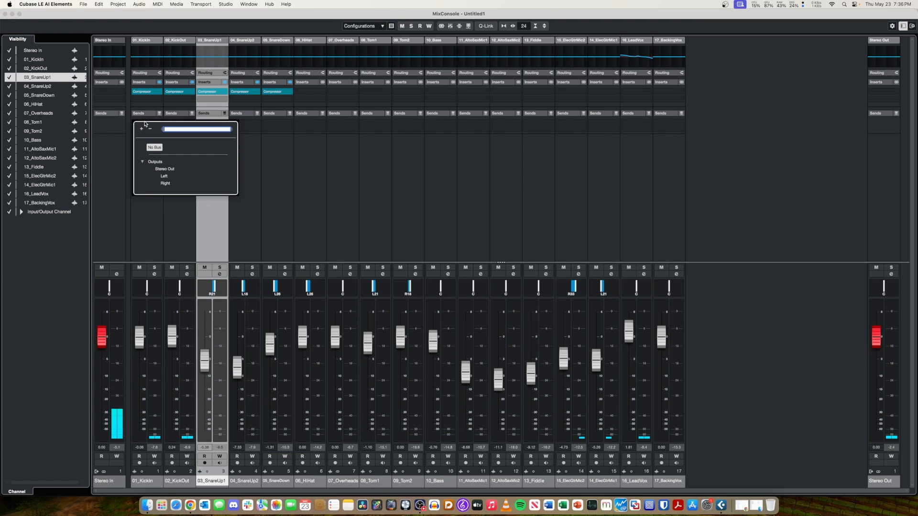
pyautogui.click(165, 169)
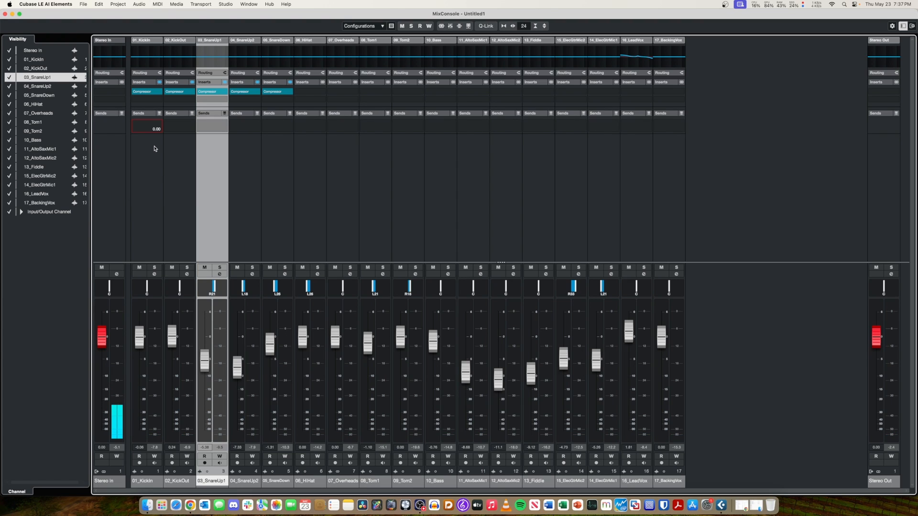
pyautogui.click(151, 143)
pyautogui.click(147, 128)
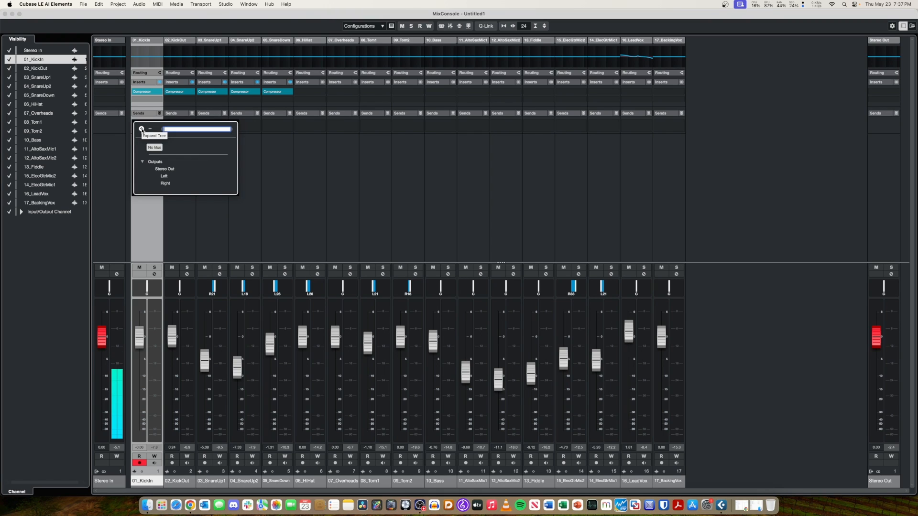
pyautogui.click(289, 160)
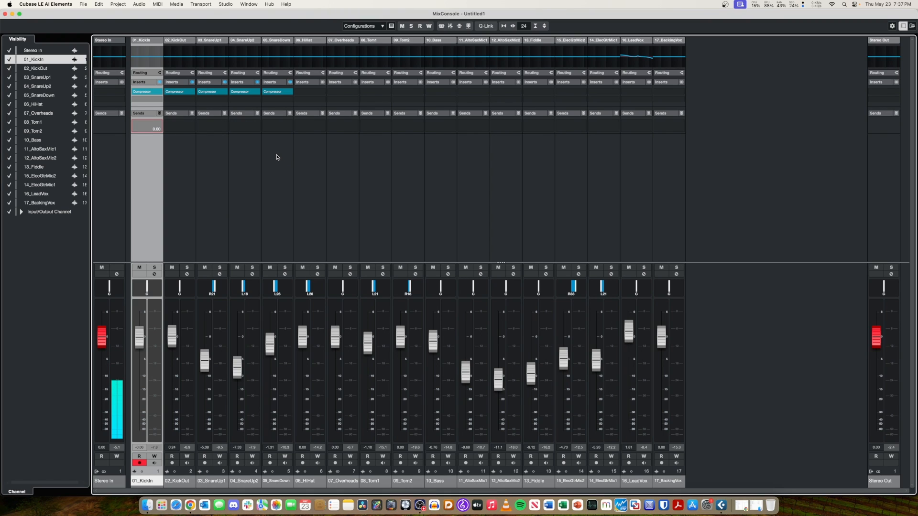
# Add one effect track with No Effect, Stereo configuration, Stereo Out output and the Create Outside Folder setup.
pyautogui.rightClick(723, 370)
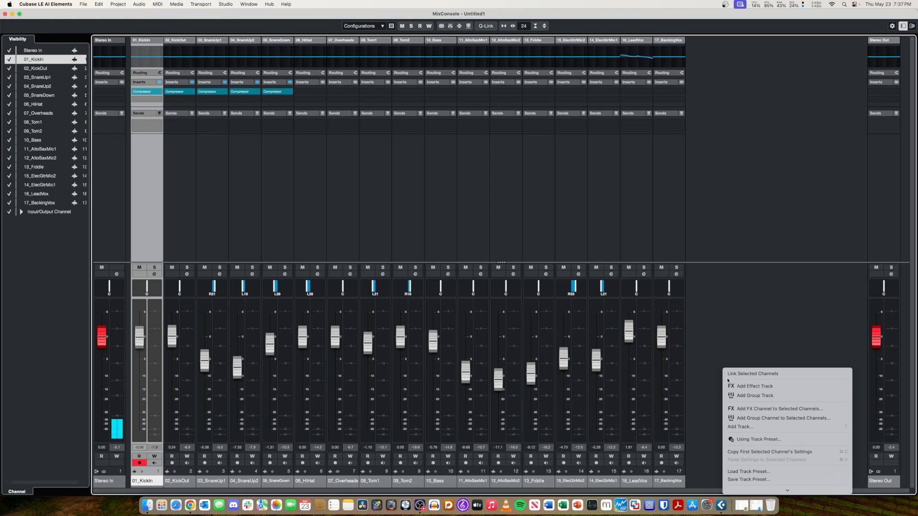
pyautogui.click(731, 387)
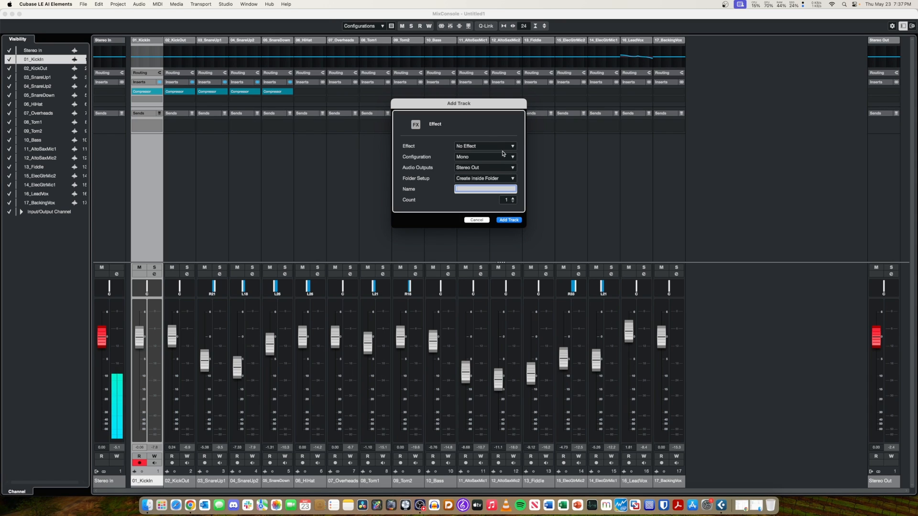
pyautogui.click(486, 156)
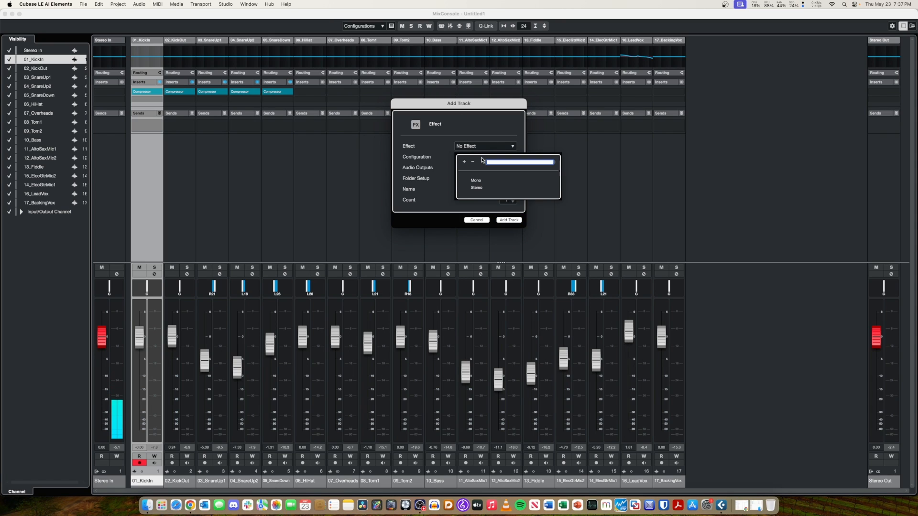
pyautogui.click(480, 190)
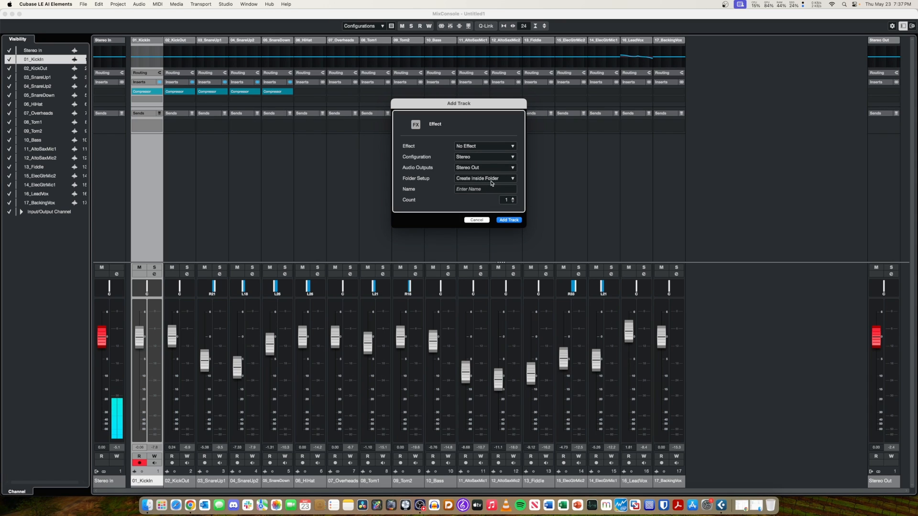
pyautogui.click(493, 182)
pyautogui.click(495, 187)
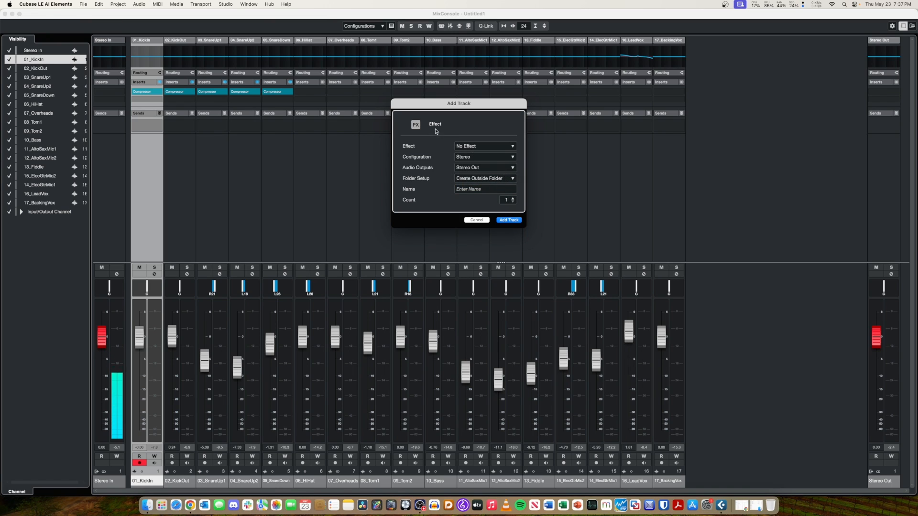
pyautogui.click(491, 147)
pyautogui.click(489, 146)
pyautogui.click(510, 219)
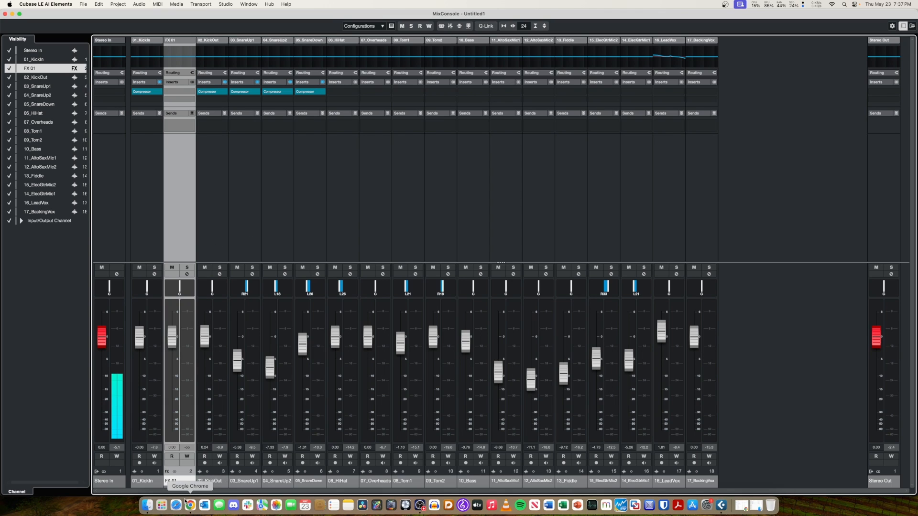
pyautogui.moveTo(178, 482); pyautogui.dragTo(193, 485)
pyautogui.click(193, 484)
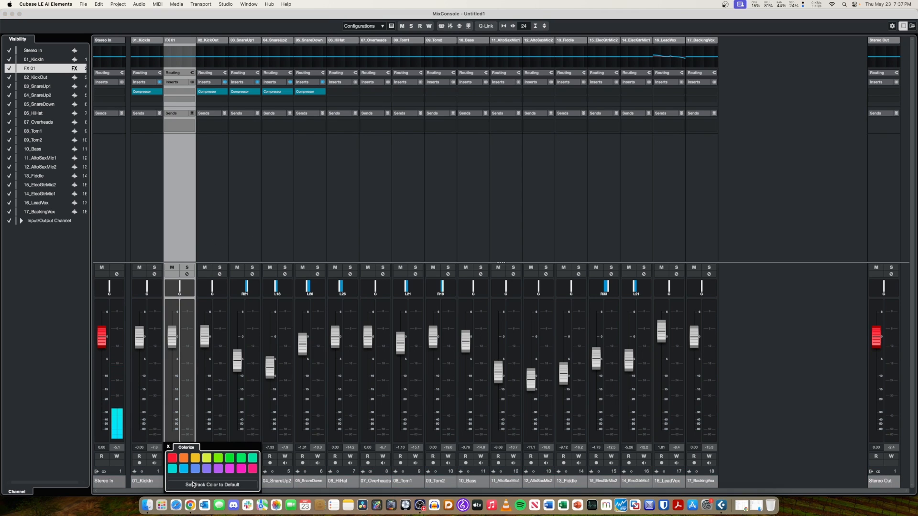
pyautogui.click(152, 482)
pyautogui.click(175, 483)
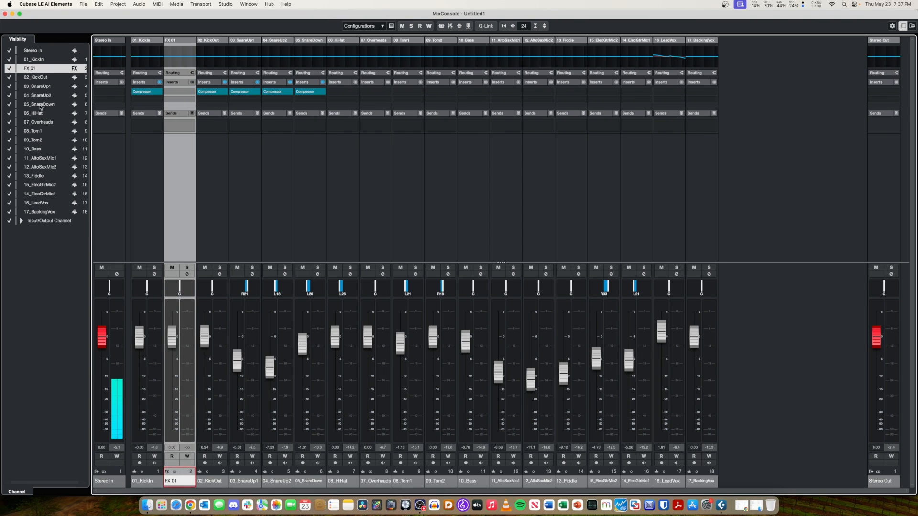
pyautogui.moveTo(35, 71)
pyautogui.mouseDown()
pyautogui.moveTo(40, 104)
pyautogui.moveTo(48, 71)
pyautogui.mouseUp()
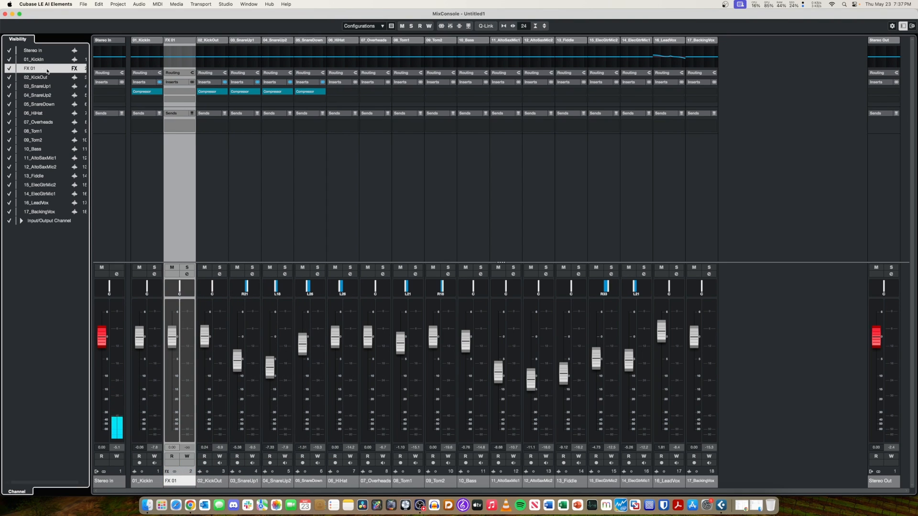
pyautogui.click(8, 70)
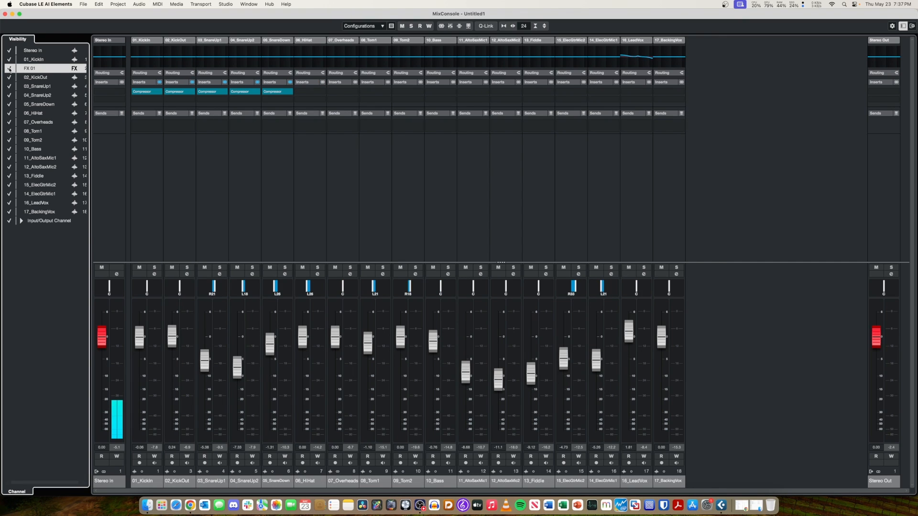
pyautogui.click(8, 70)
pyautogui.hscroll(1, 68, 81)
pyautogui.moveTo(82, 70)
pyautogui.mouseDown()
pyautogui.moveTo(79, 86)
pyautogui.moveTo(76, 72)
pyautogui.mouseUp()
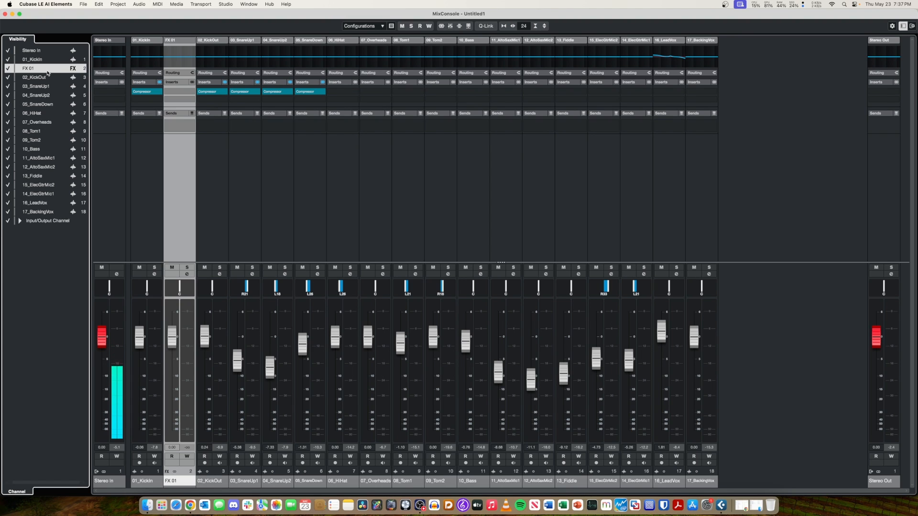
# In the project window's track list, move the FX 01 track below 17_BackingVox and return to the MixConsole.
pyautogui.press('F3')
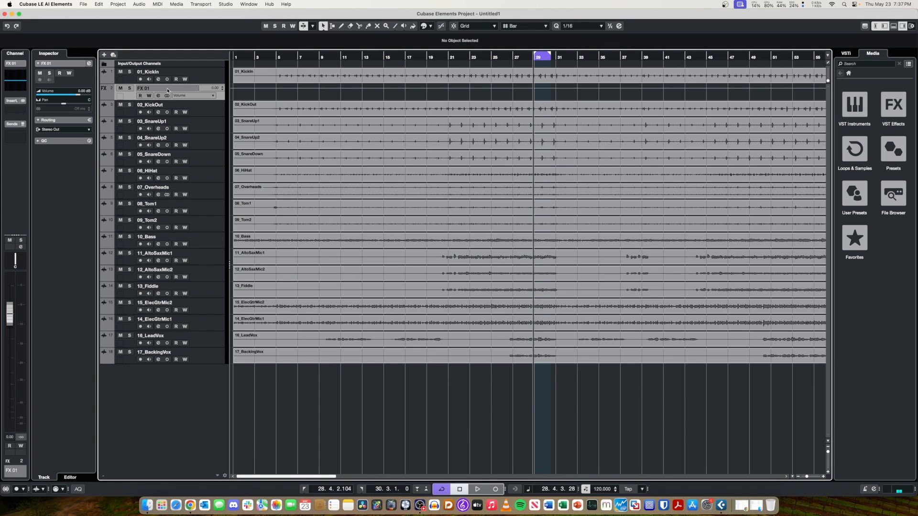
pyautogui.moveTo(193, 89); pyautogui.dragTo(207, 368)
pyautogui.press('F3')
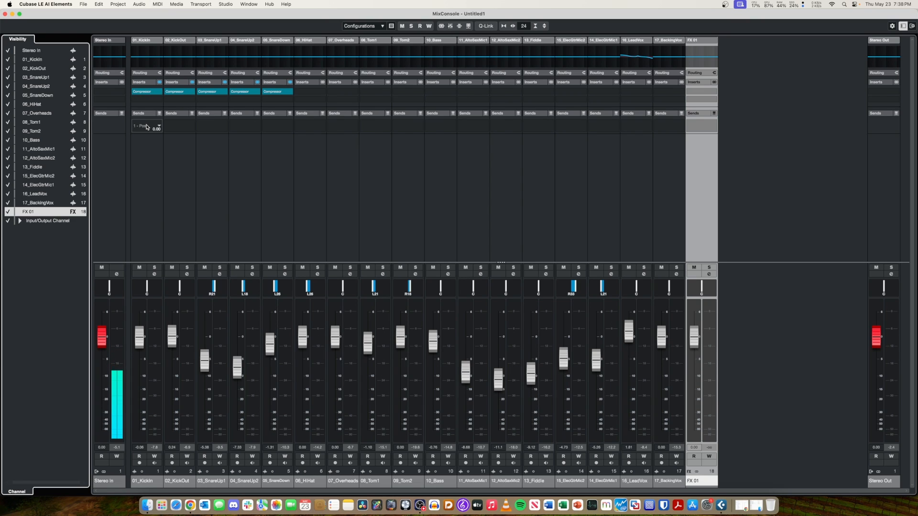
# Route the first send of 01_KickIn to FX 01, and with 02_KickOut through 17_BackingVox selected, assign FX 01 to 02_KickOut's first send.
pyautogui.click(147, 127)
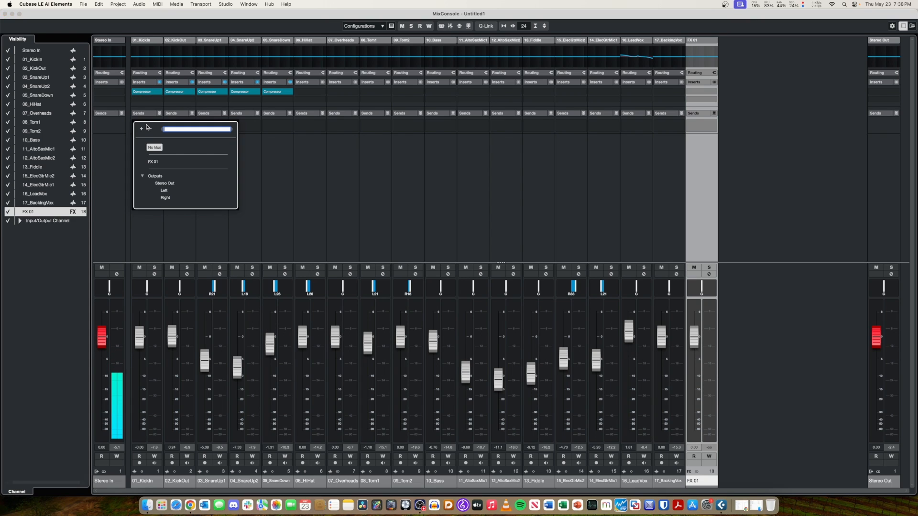
pyautogui.click(153, 163)
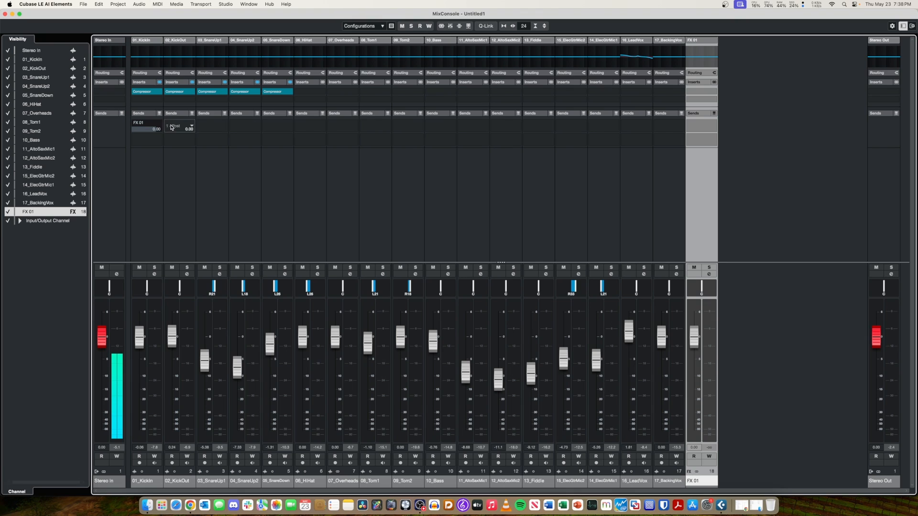
pyautogui.click(179, 185)
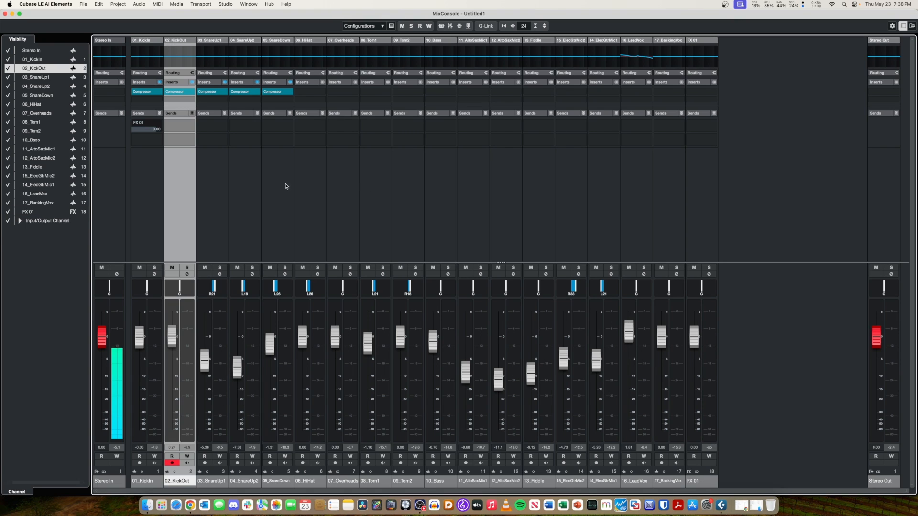
pyautogui.keyDown('shift'); pyautogui.click(668, 224); pyautogui.keyUp('shift')
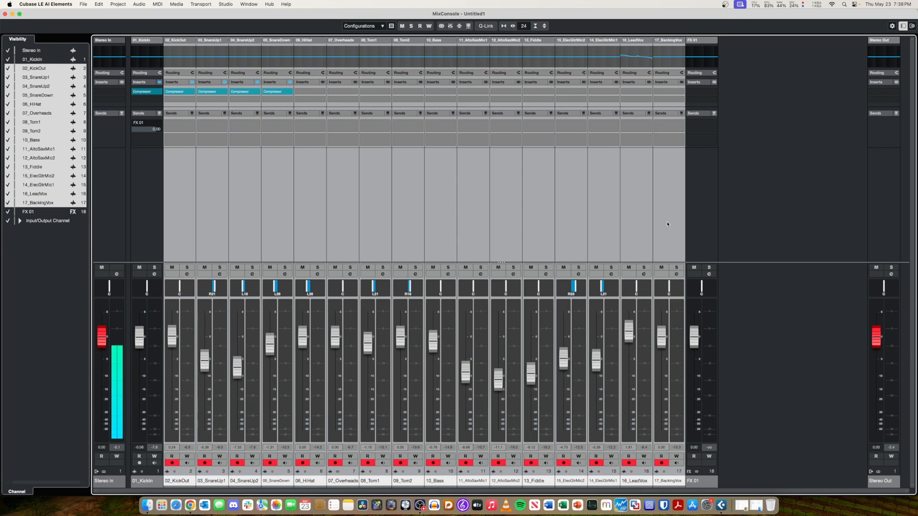
pyautogui.click(181, 126)
pyautogui.click(180, 169)
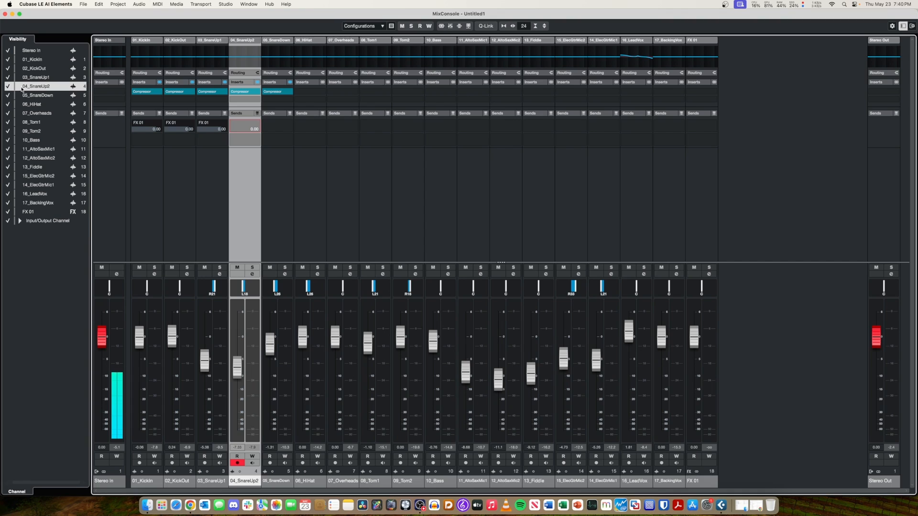
pyautogui.keyDown('shift'); pyautogui.click(42, 95); pyautogui.keyUp('shift')
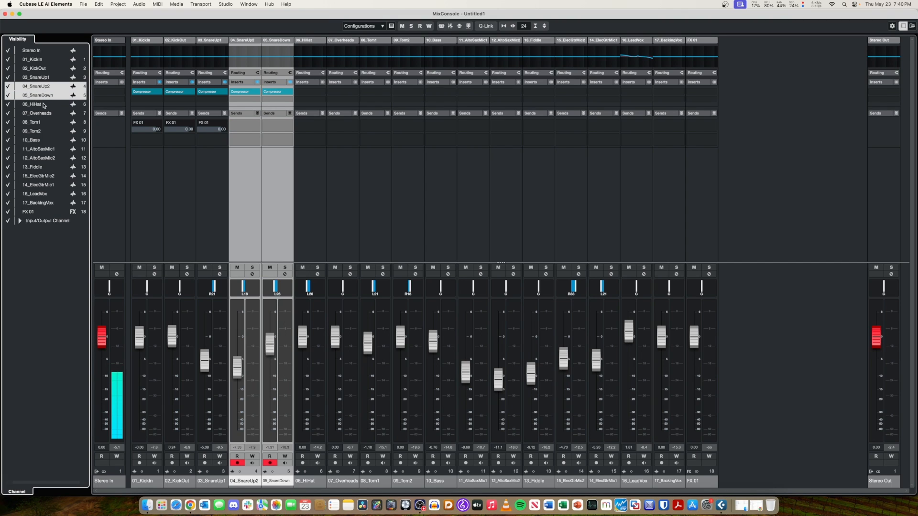
pyautogui.keyDown('shift'); pyautogui.click(43, 105); pyautogui.keyUp('shift')
pyautogui.keyDown('shift'); pyautogui.click(43, 114); pyautogui.keyUp('shift')
pyautogui.keyDown('shift'); pyautogui.click(42, 122); pyautogui.keyUp('shift')
pyautogui.keyDown('shift'); pyautogui.click(42, 130); pyautogui.keyUp('shift')
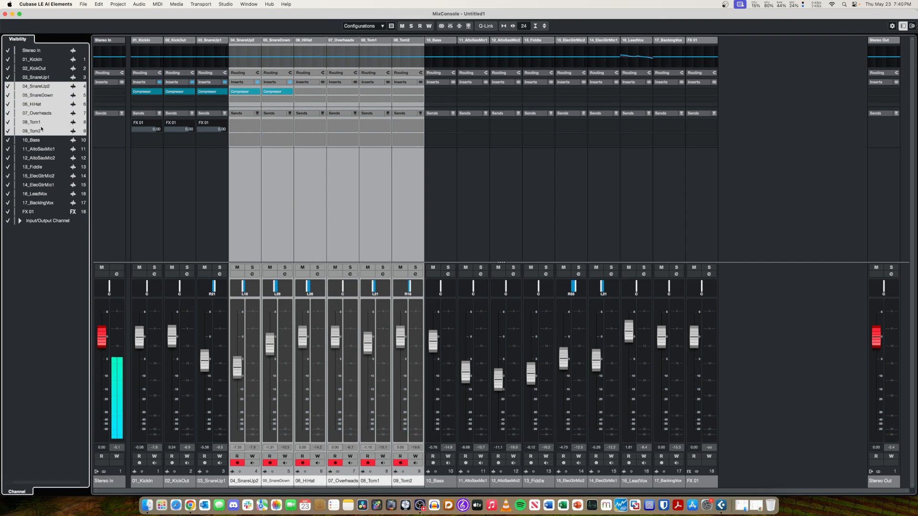
pyautogui.rightClick(34, 85)
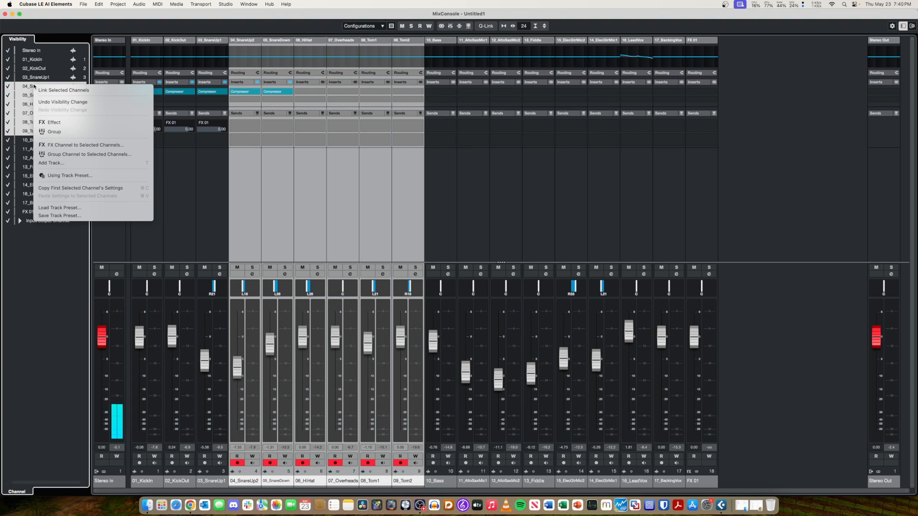
pyautogui.click(55, 123)
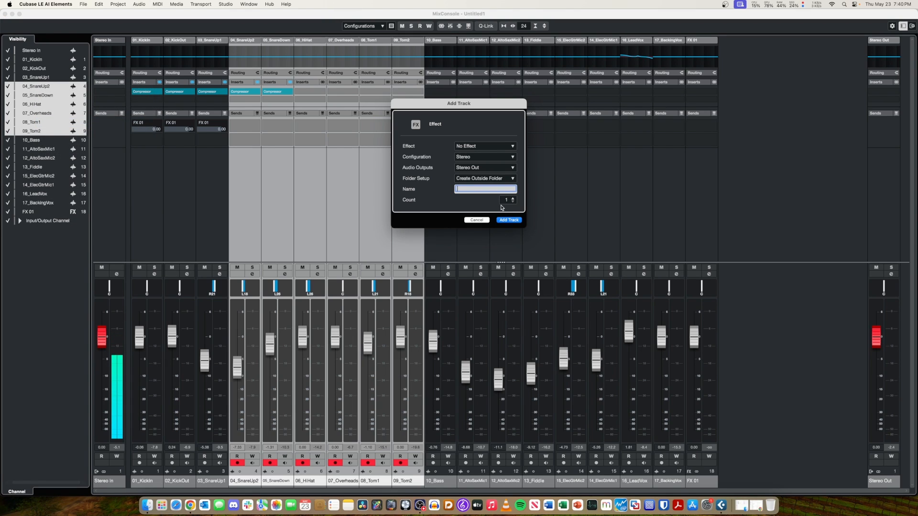
pyautogui.click(481, 220)
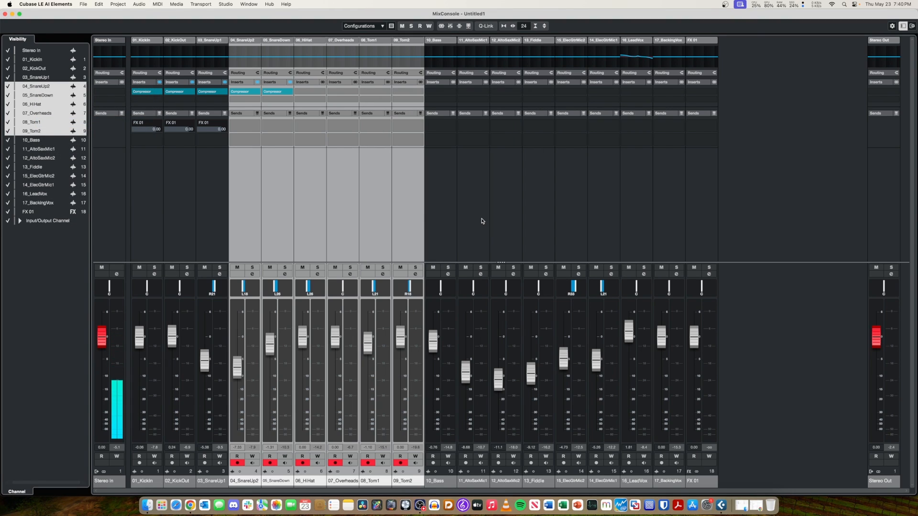
# Try adding one stereo MonoDelay effect track from the selected drum channels, routed to Stereo Out, and undo the addition.
pyautogui.rightClick(37, 88)
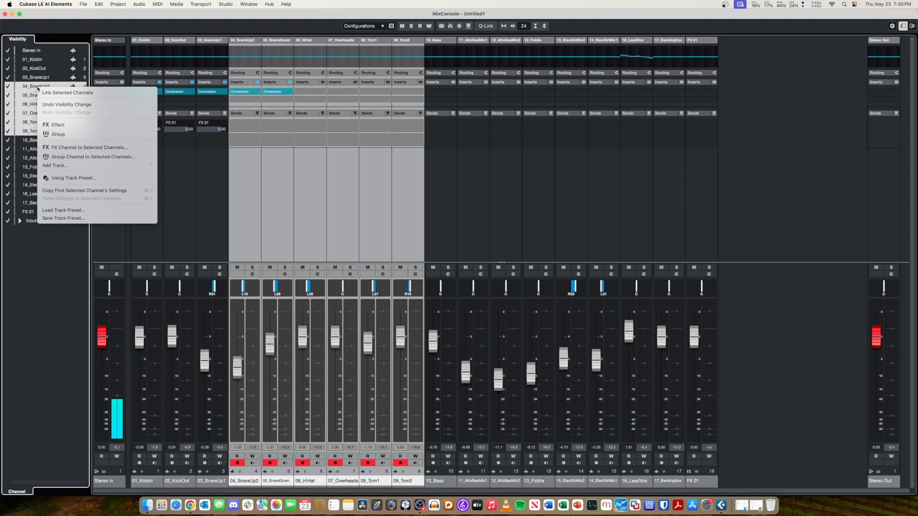
pyautogui.click(120, 129)
pyautogui.click(485, 146)
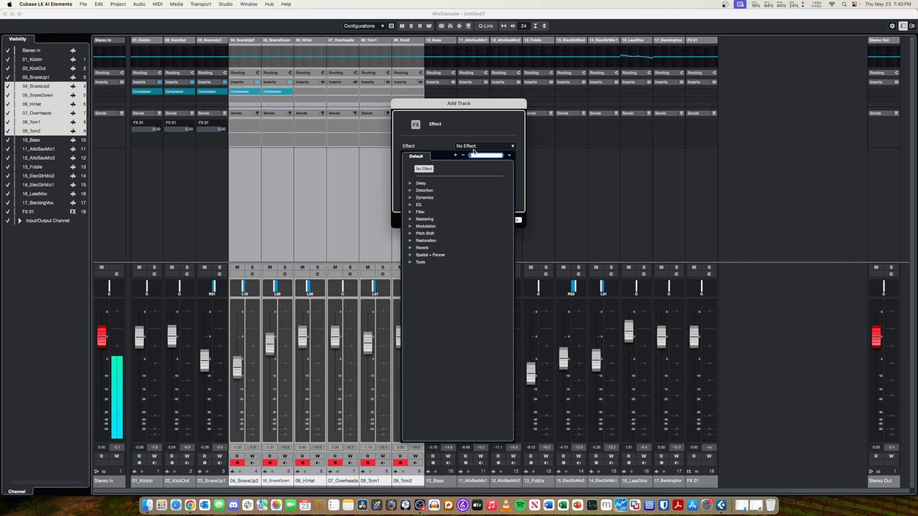
pyautogui.click(410, 183)
pyautogui.click(433, 190)
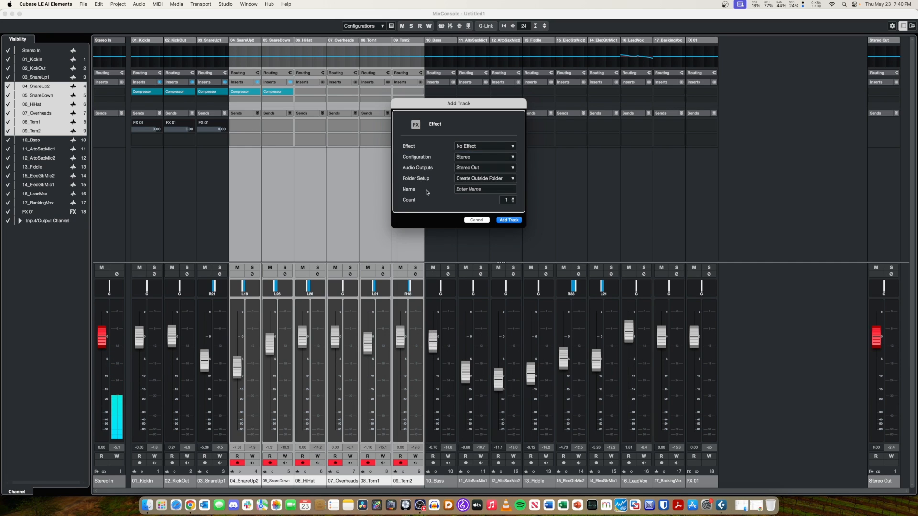
pyautogui.click(508, 221)
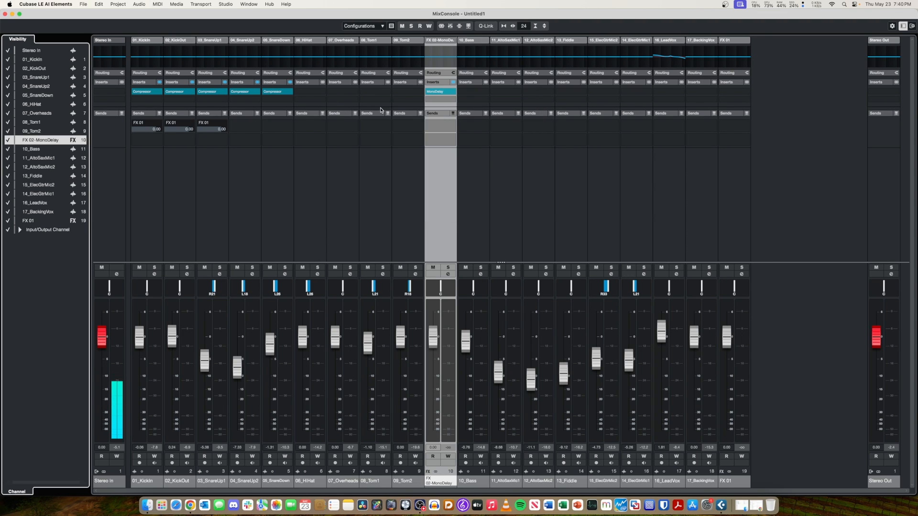
pyautogui.click(381, 107)
pyautogui.press('super+z')
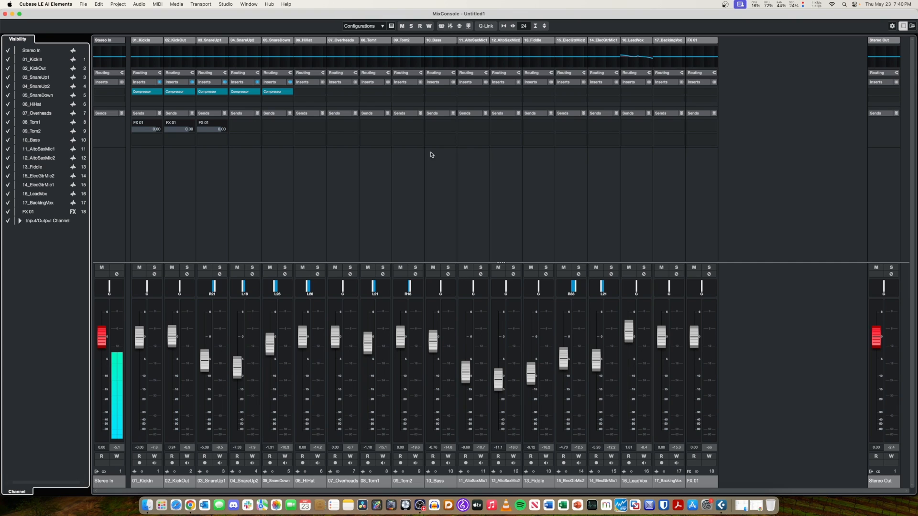
pyautogui.click(53, 52)
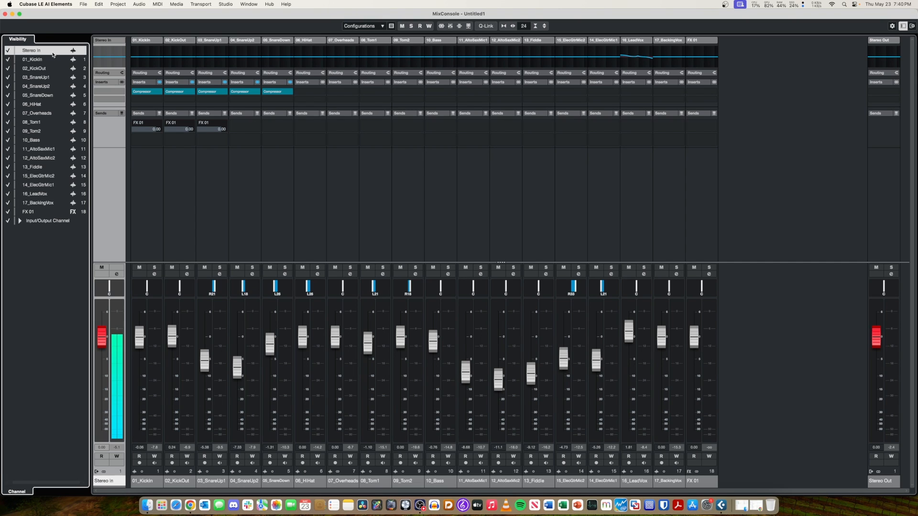
pyautogui.keyDown('shift'); pyautogui.click(47, 212); pyautogui.keyUp('shift')
pyautogui.rightClick(35, 51)
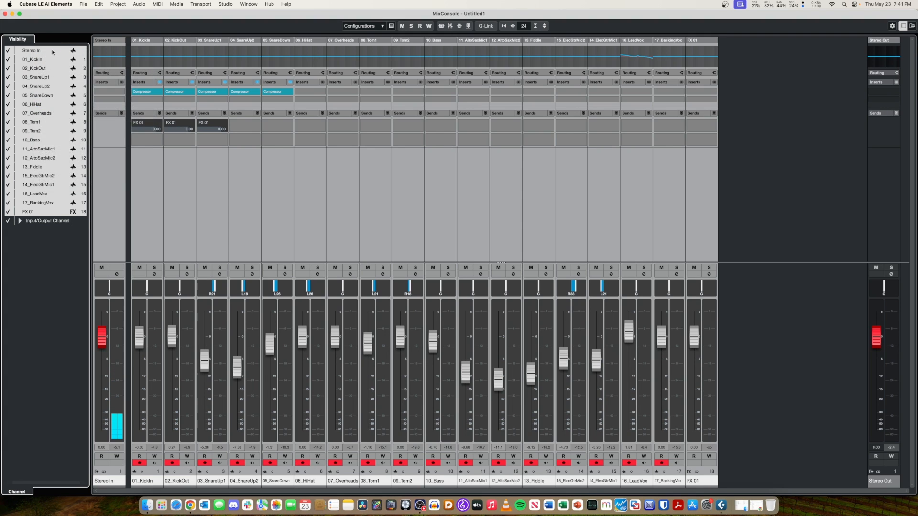
pyautogui.click(53, 51)
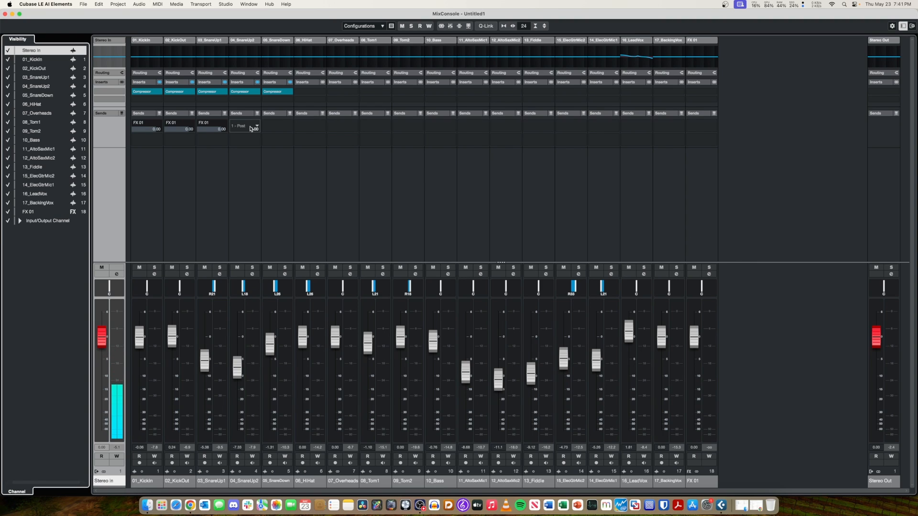
# Route the first sends of 04_SnareUp2, 05_SnareDown, 06_HiHat and 07_Overheads to FX 01.
pyautogui.click(250, 126)
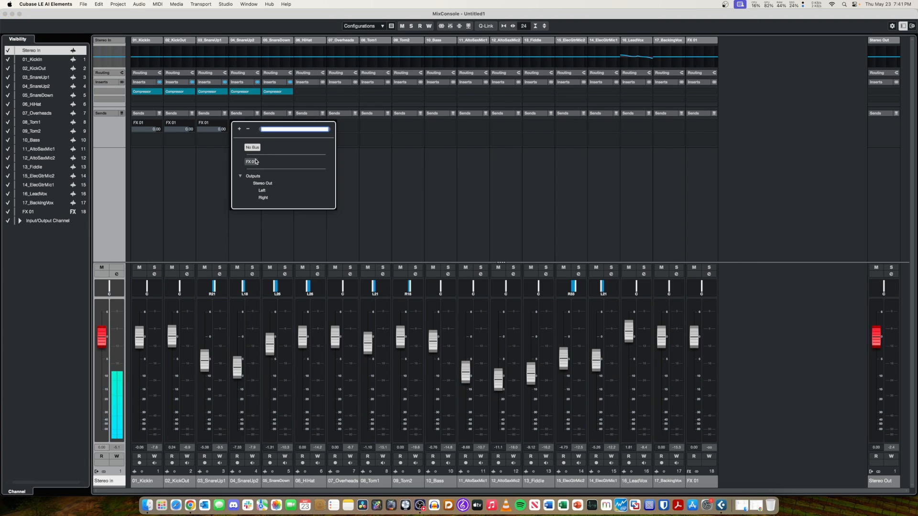
pyautogui.click(254, 161)
pyautogui.click(280, 127)
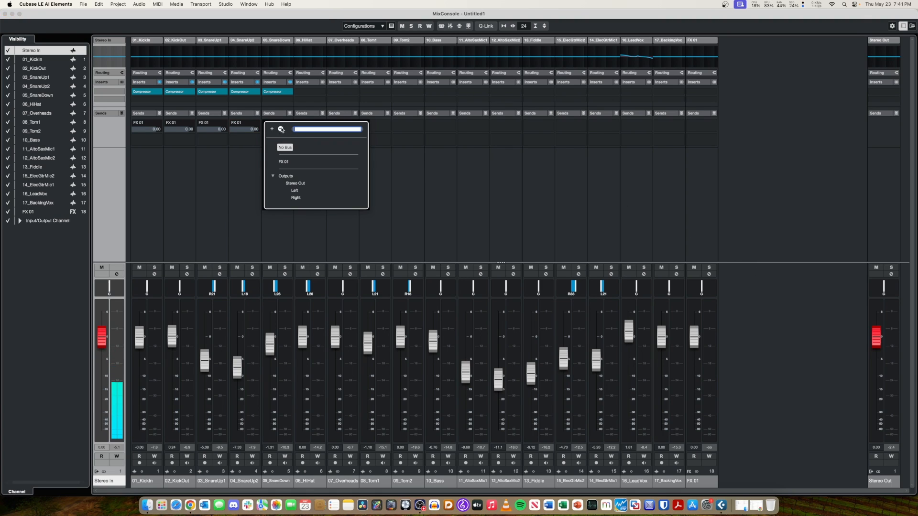
pyautogui.click(288, 161)
pyautogui.click(309, 127)
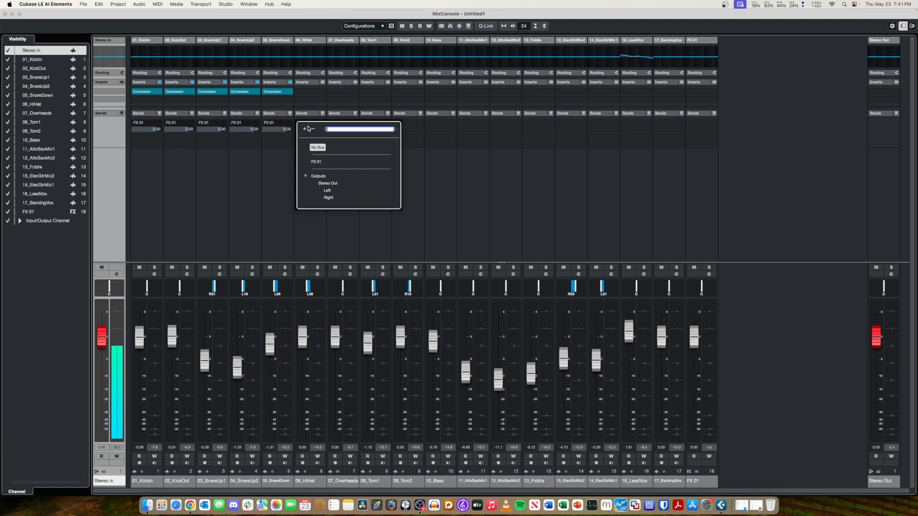
pyautogui.click(315, 161)
pyautogui.click(340, 128)
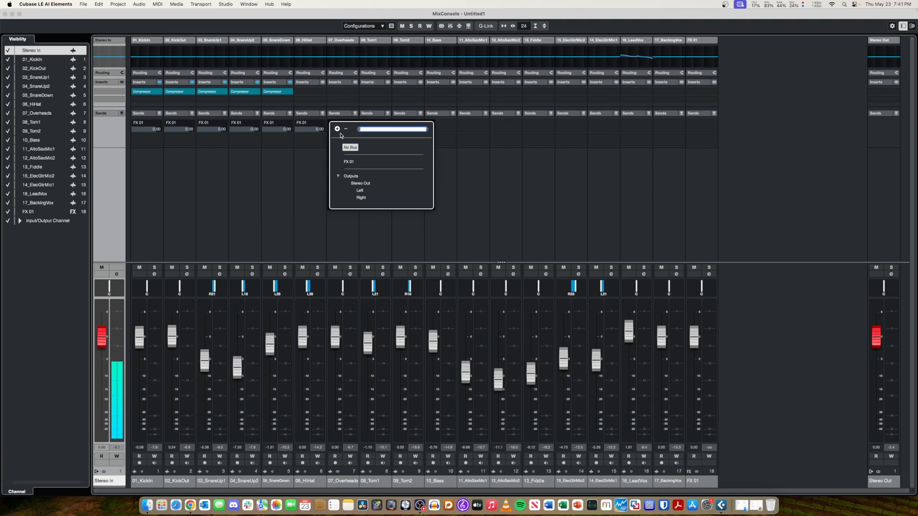
pyautogui.click(349, 162)
# Route the first sends of 08_Tom1, 09_Tom2, 10_Bass and 11_AltoSaxMic1 to FX 01.
pyautogui.click(374, 128)
pyautogui.click(381, 163)
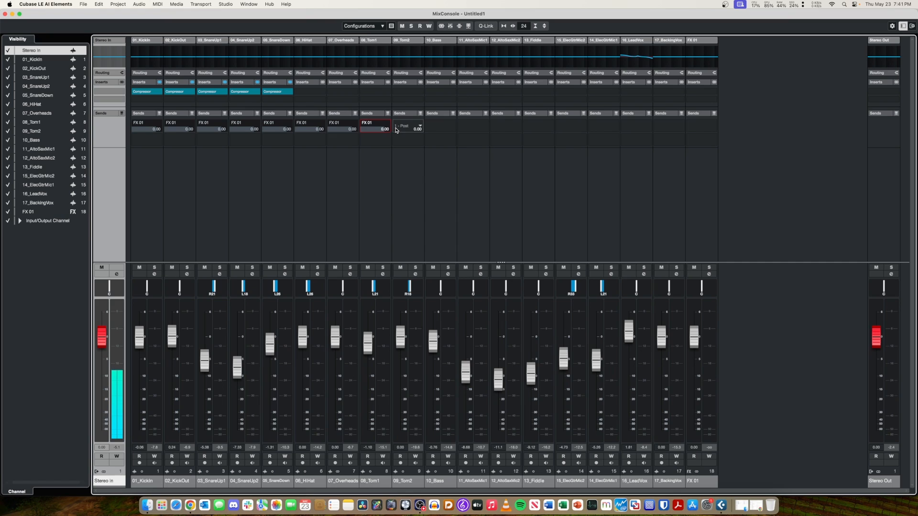
pyautogui.click(406, 135)
pyautogui.click(415, 163)
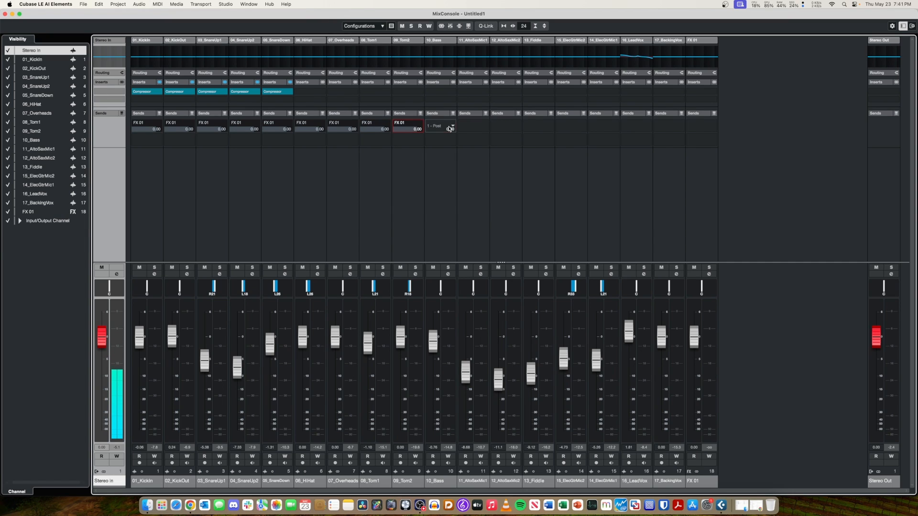
pyautogui.click(449, 129)
pyautogui.click(450, 161)
pyautogui.click(478, 128)
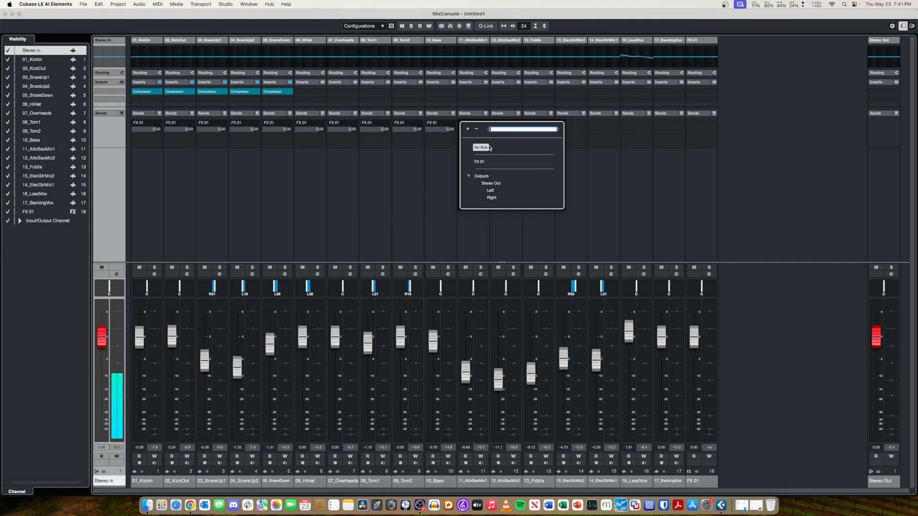
pyautogui.click(484, 162)
# Route the first sends of 12_AltoSaxMic2 and 13_Fiddle to FX 01.
pyautogui.click(506, 128)
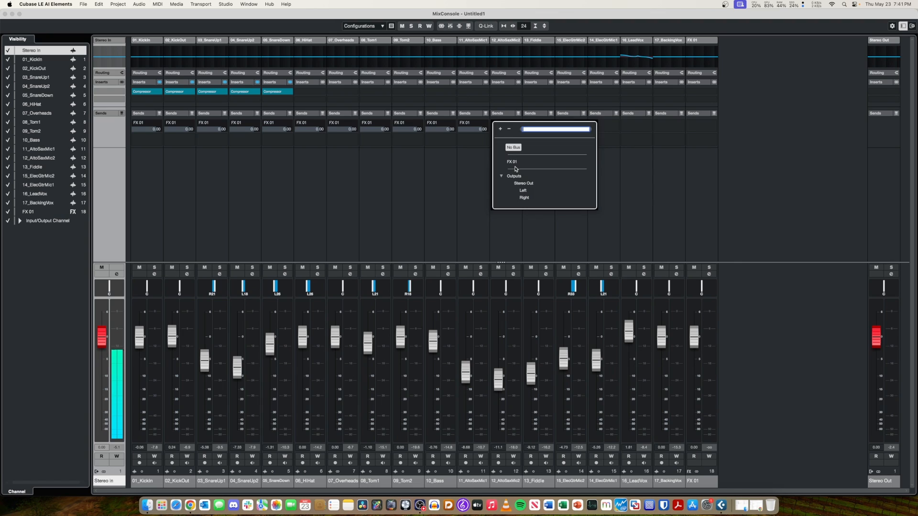
pyautogui.click(512, 162)
pyautogui.click(515, 128)
pyautogui.click(512, 162)
pyautogui.click(534, 131)
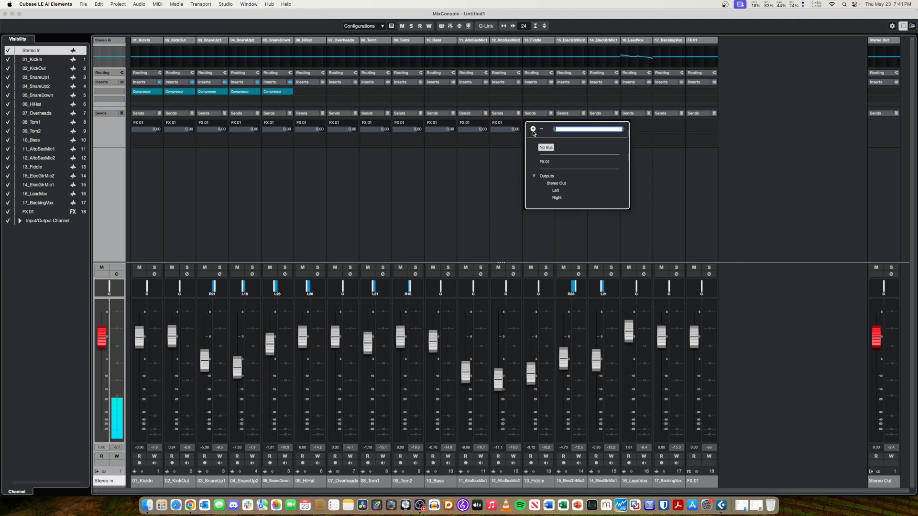
pyautogui.click(544, 162)
# Route the first sends of both electric guitar channels, 15_ElecGtrMic2 and 14_ElecGtrMic1, to FX 01.
pyautogui.click(567, 128)
pyautogui.click(577, 166)
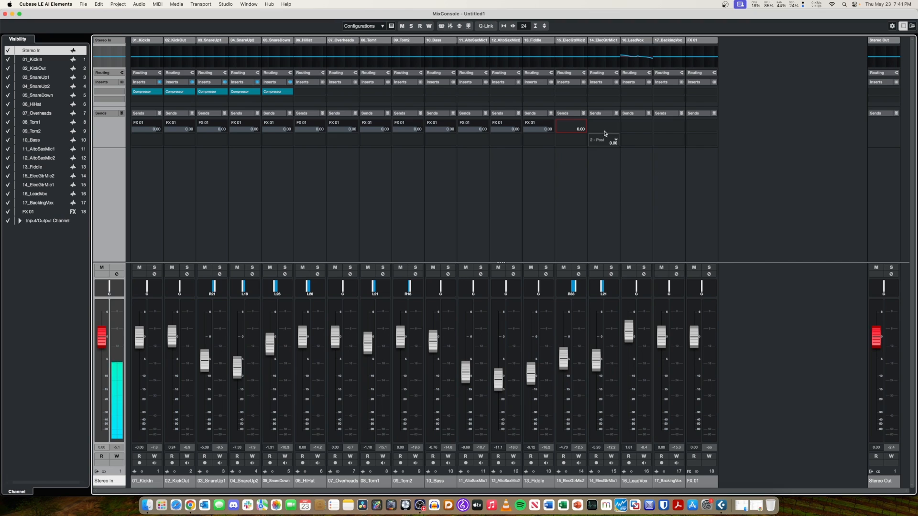
pyautogui.click(573, 128)
pyautogui.click(577, 163)
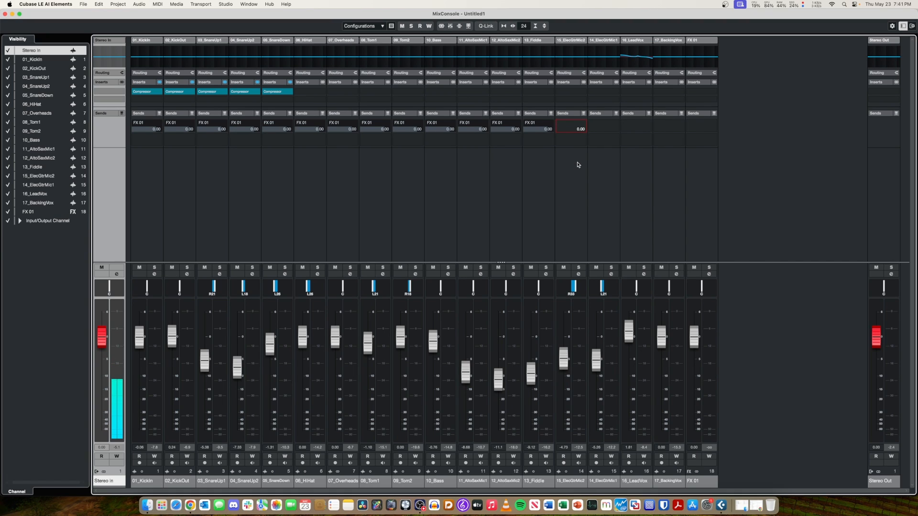
pyautogui.click(579, 127)
pyautogui.click(581, 161)
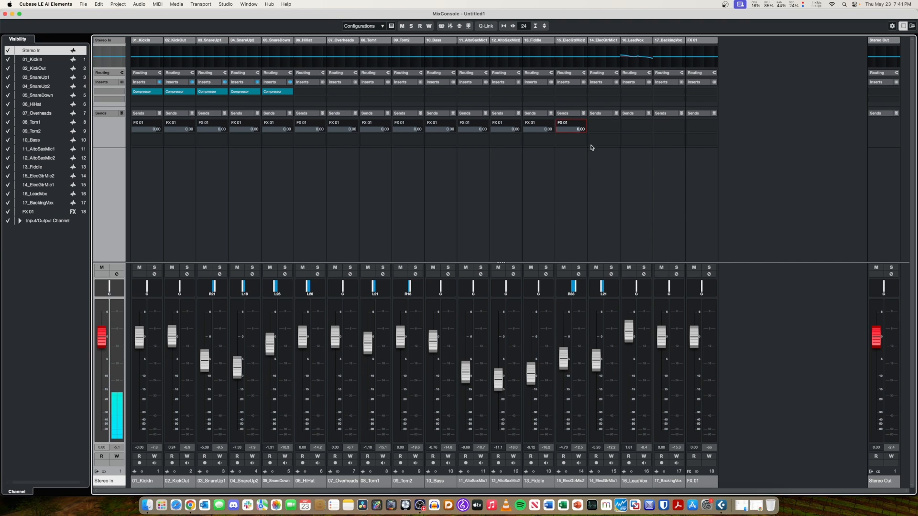
pyautogui.click(598, 127)
pyautogui.click(608, 163)
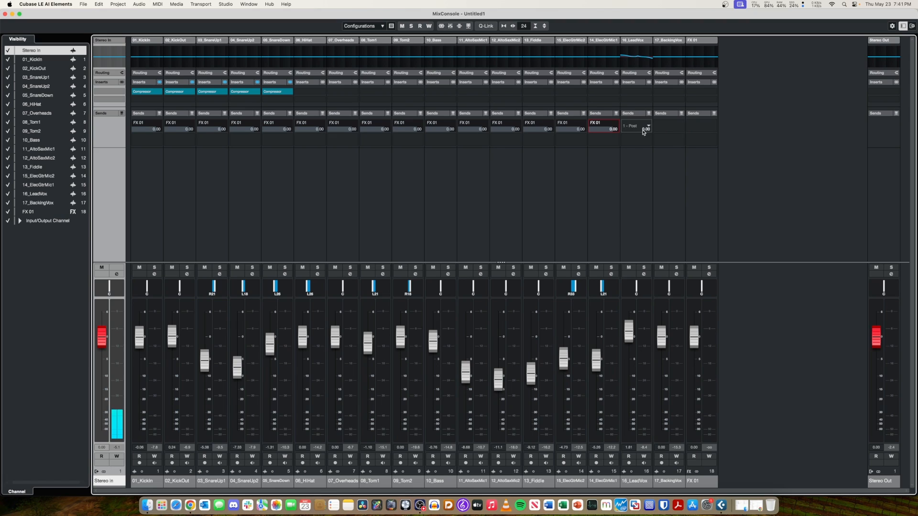
# Route the first sends of the two vocal channels, 16_LeadVox and 17_BackingVox, to FX 01.
pyautogui.click(643, 128)
pyautogui.click(643, 162)
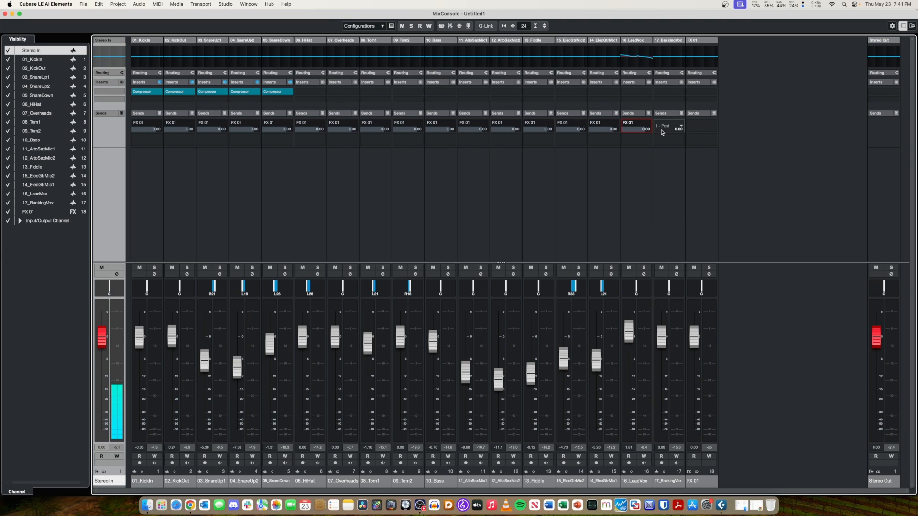
pyautogui.click(667, 129)
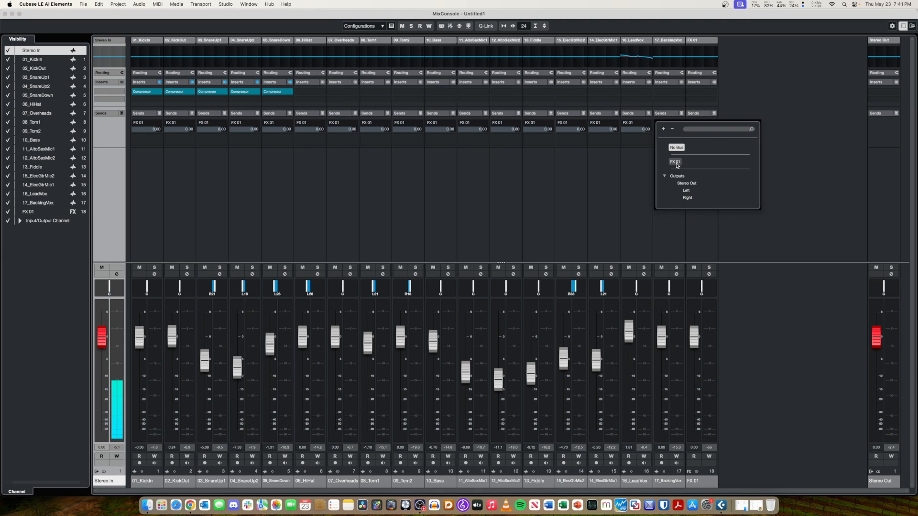
pyautogui.click(679, 163)
# Adjust the 01_KickIn send level to FX 01 to about 2.5 dB and try to undo the change.
pyautogui.moveTo(154, 129); pyautogui.dragTo(152, 130)
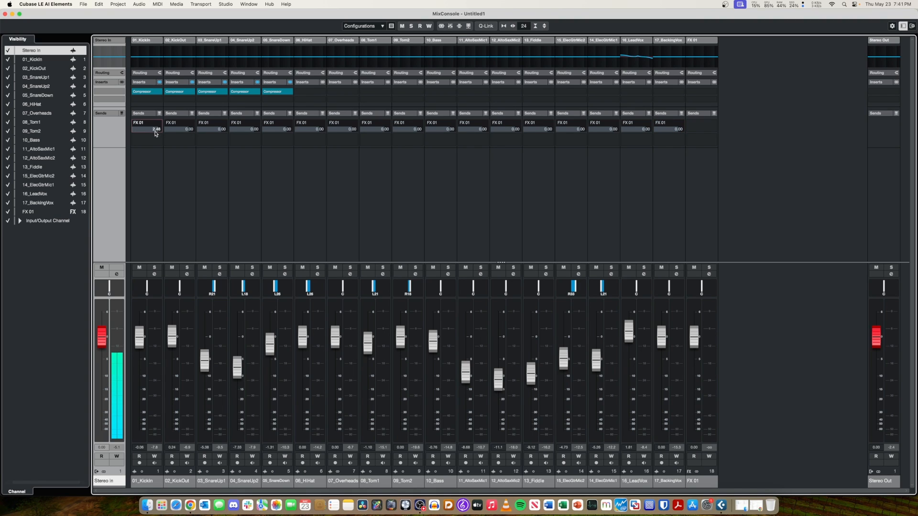
pyautogui.press('super+z')
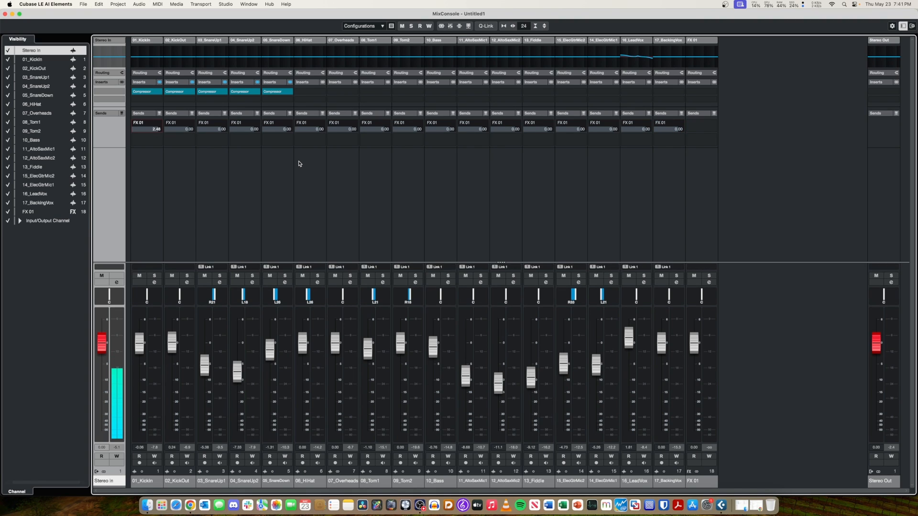
# Clear the Link 1 group from channels 03_SnareUp1 through 17_BackingVox and leave only 17_BackingVox selected.
pyautogui.press('shift+super+z')
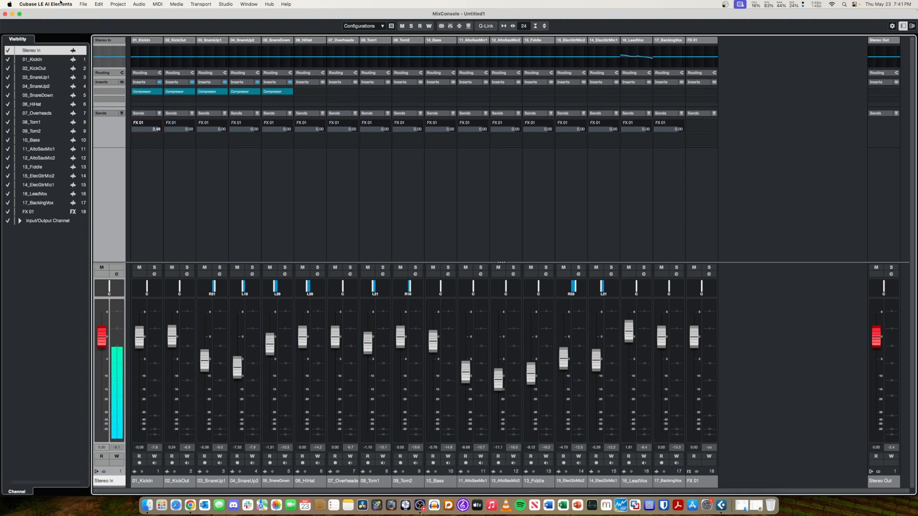
pyautogui.click(147, 192)
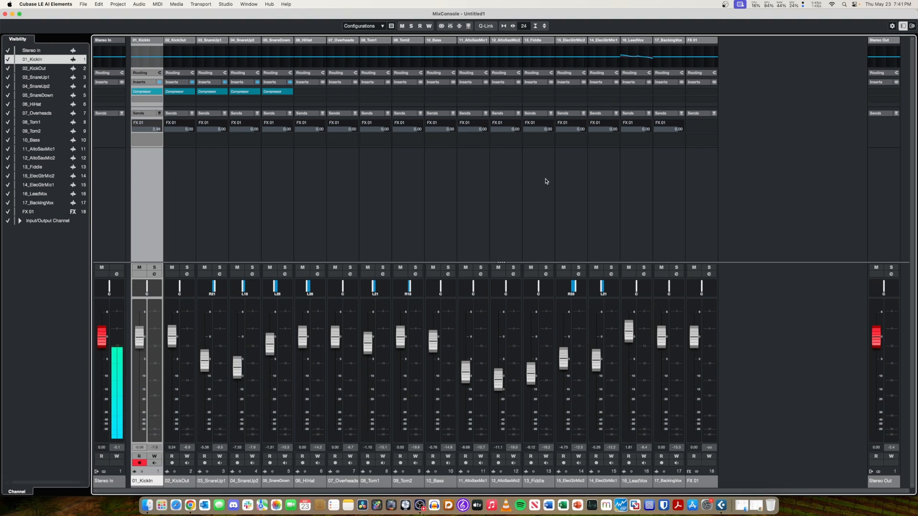
pyautogui.click(676, 178)
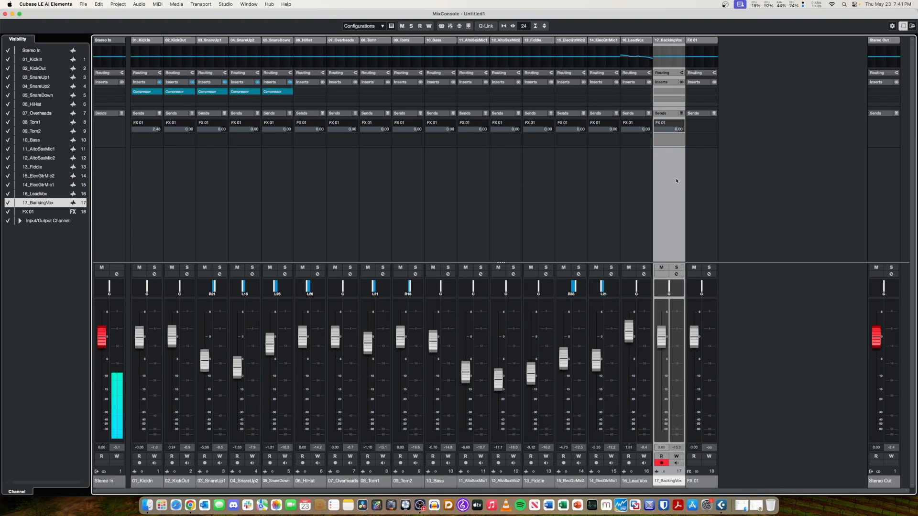
pyautogui.keyDown('shift'); pyautogui.click(627, 158); pyautogui.keyUp('shift')
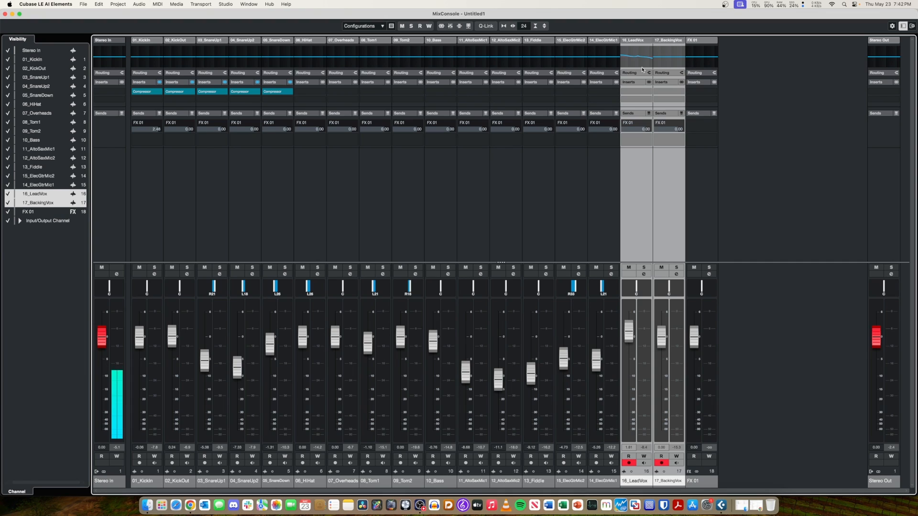
pyautogui.click(663, 159)
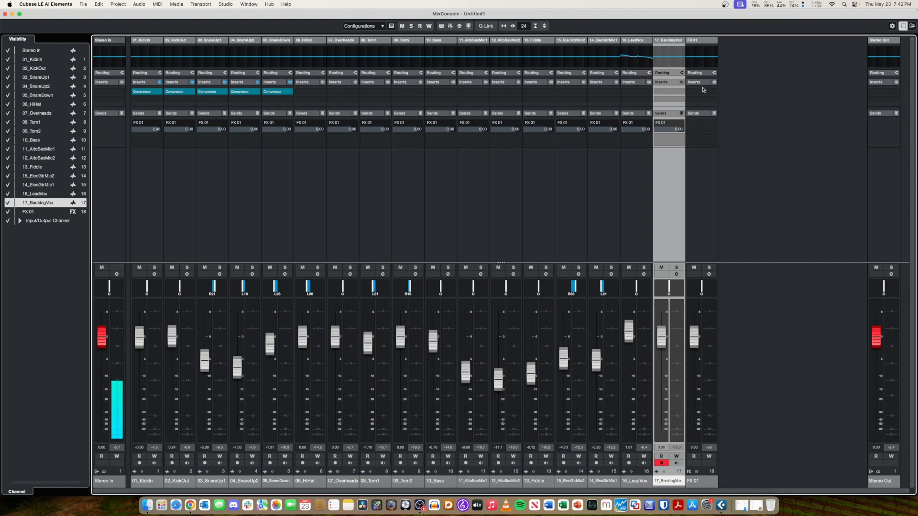
# Insert DJ-Eq after the compressor on 05_SnareDown and remove it again, leaving the 17_BackingVox inserts empty.
pyautogui.click(274, 101)
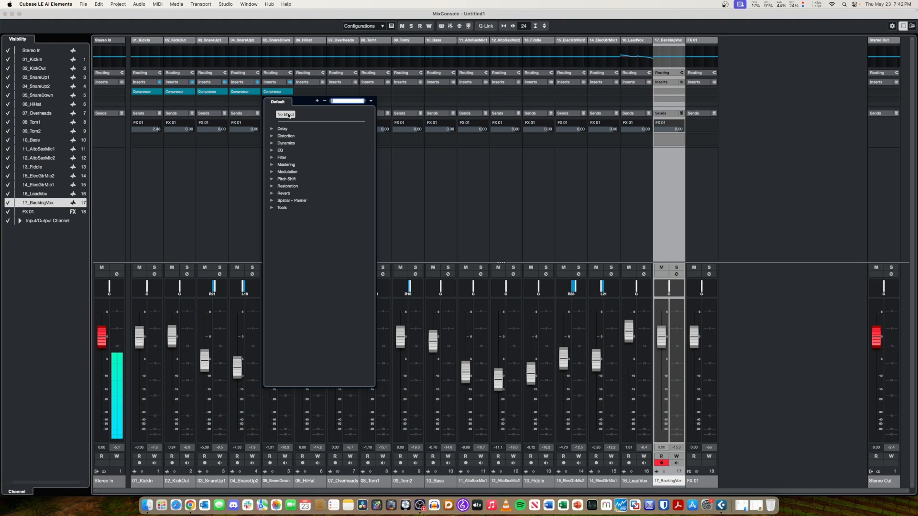
pyautogui.click(273, 151)
pyautogui.click(286, 159)
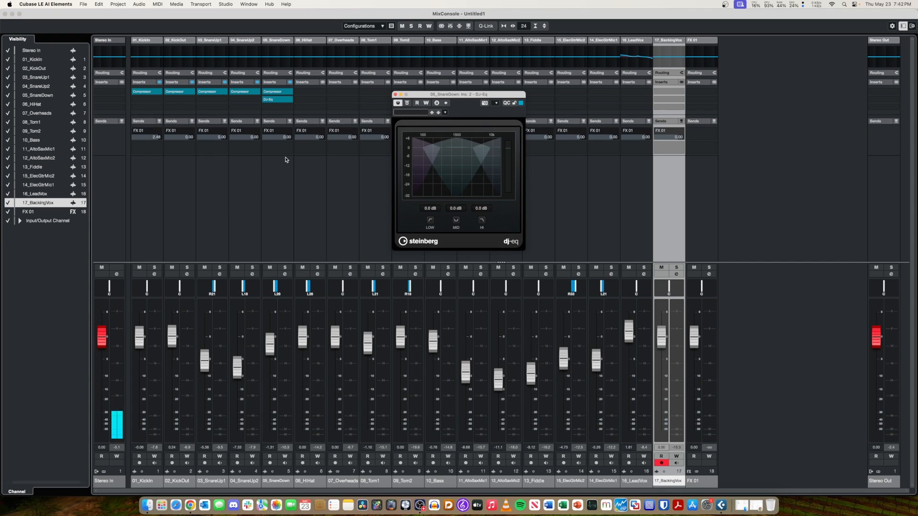
pyautogui.click(395, 94)
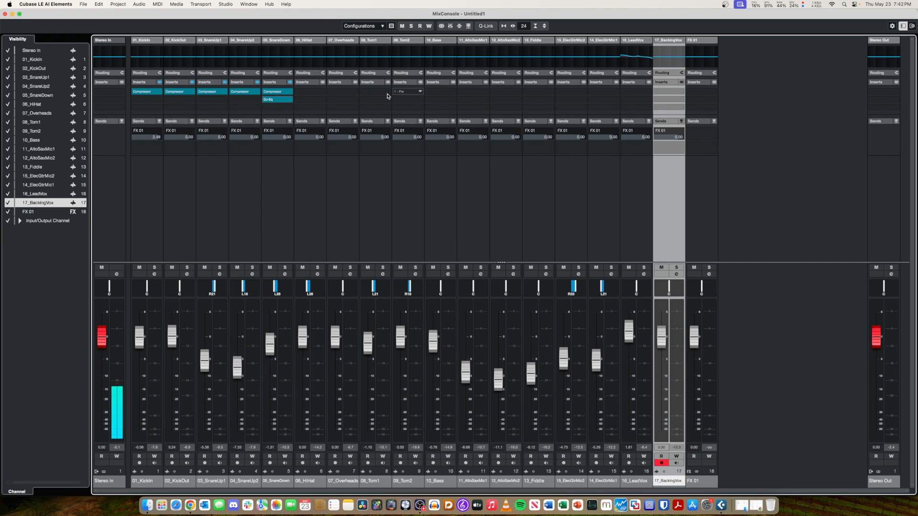
pyautogui.click(289, 101)
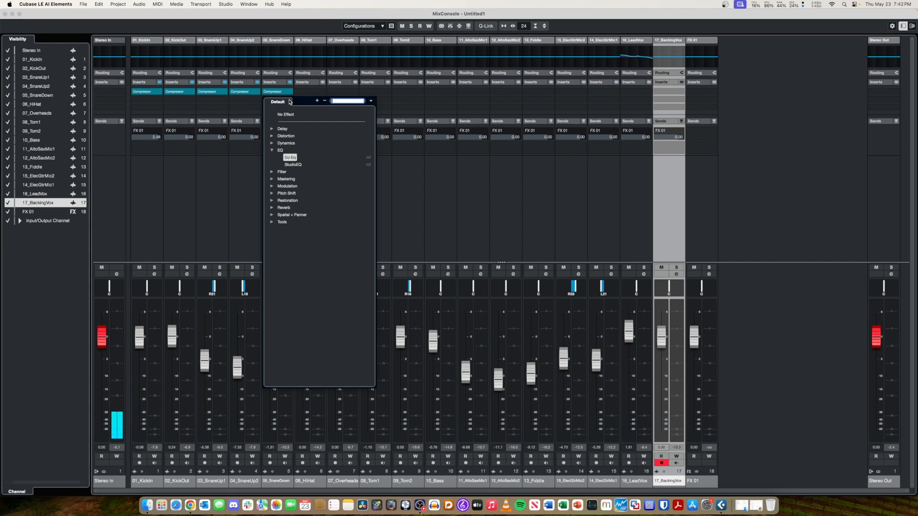
pyautogui.click(285, 109)
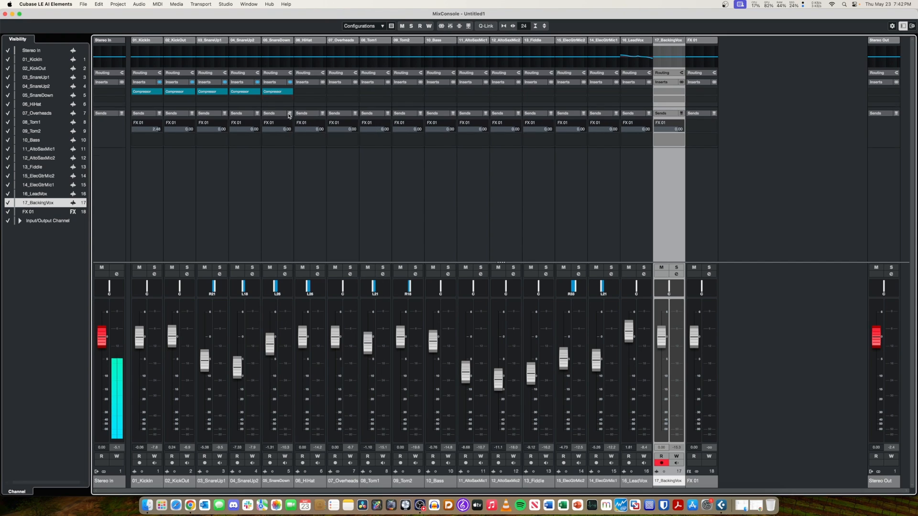
pyautogui.click(676, 92)
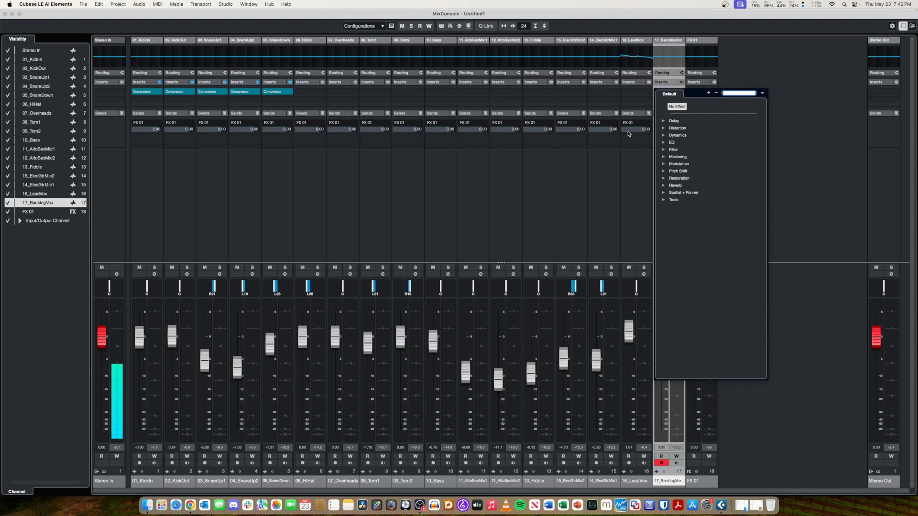
pyautogui.click(618, 219)
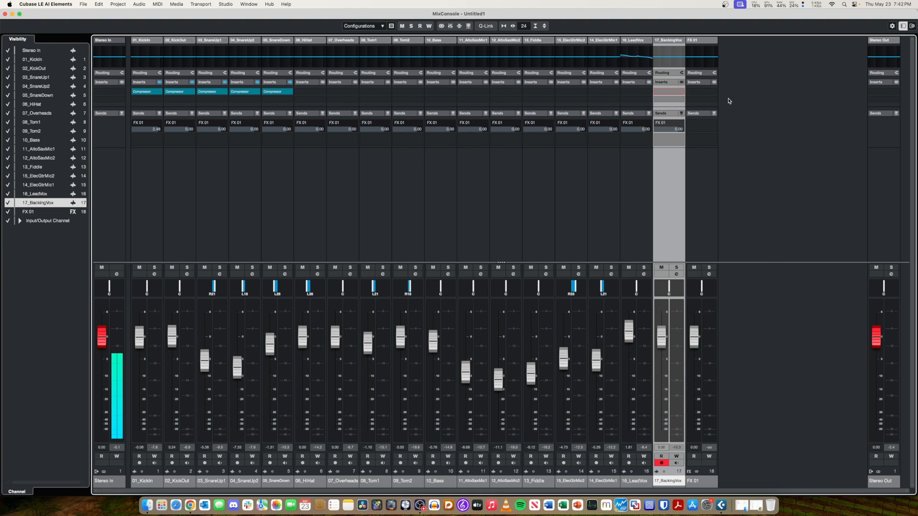
# Rename the FX 01 channel as REVERB BUS.
pyautogui.doubleClick(693, 482)
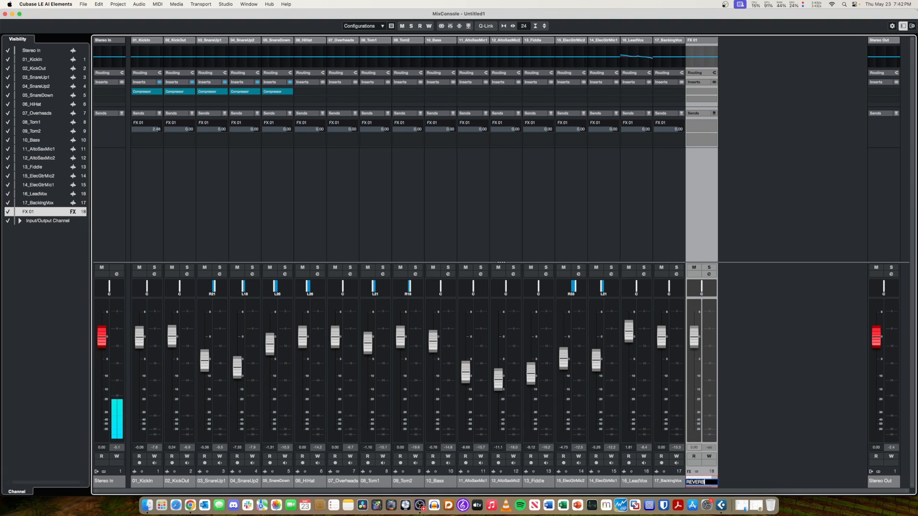
pyautogui.press('Return')
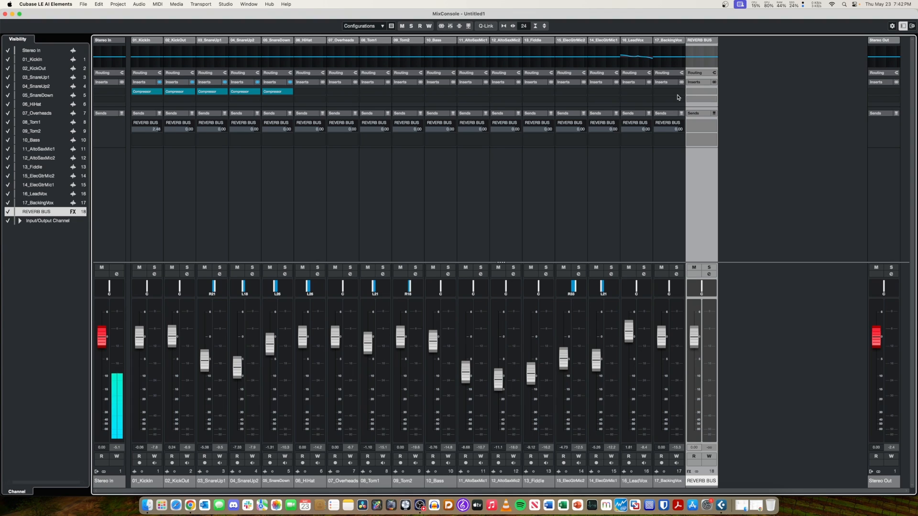
# Load the RoomWorks reverb into the first insert of REVERB BUS and reposition its window over the mixer.
pyautogui.click(702, 91)
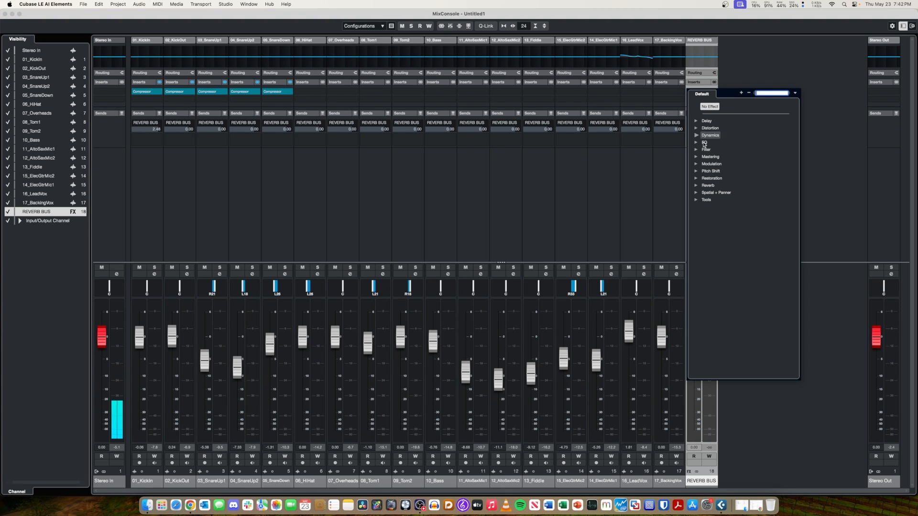
pyautogui.click(698, 186)
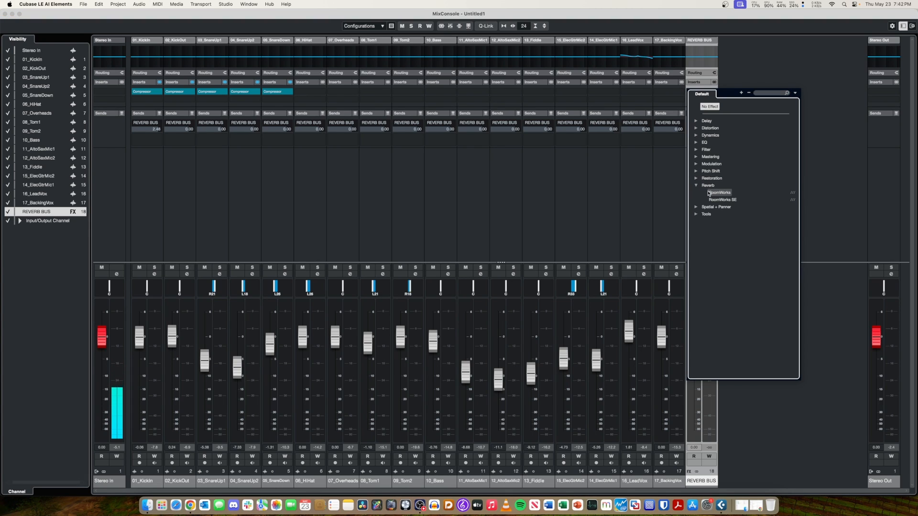
pyautogui.click(719, 193)
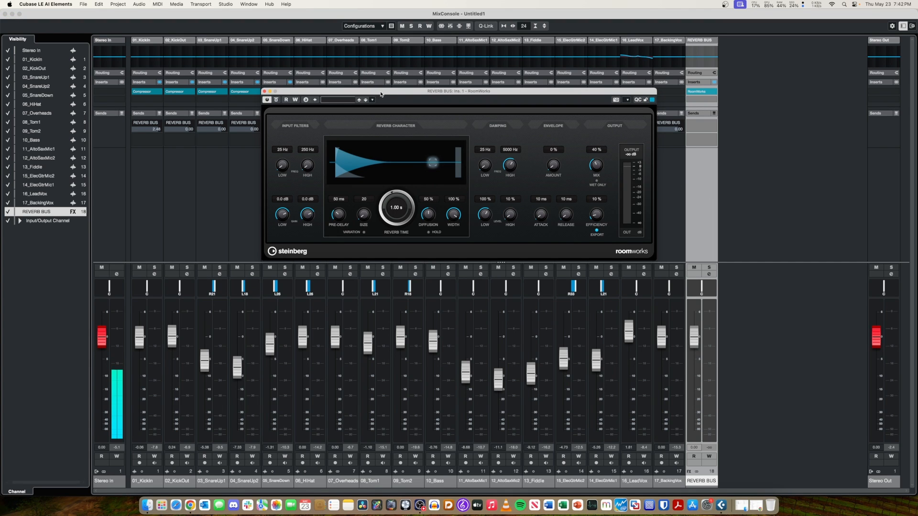
pyautogui.moveTo(381, 94); pyautogui.dragTo(410, 123)
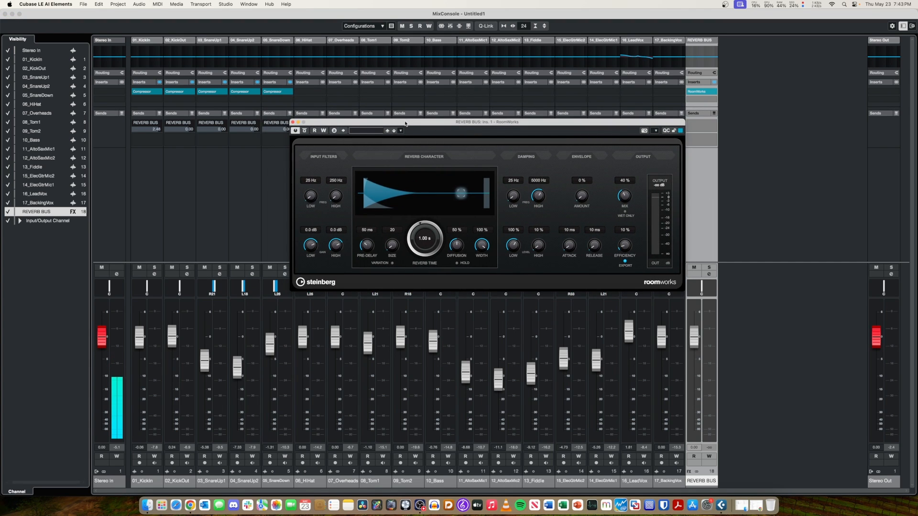
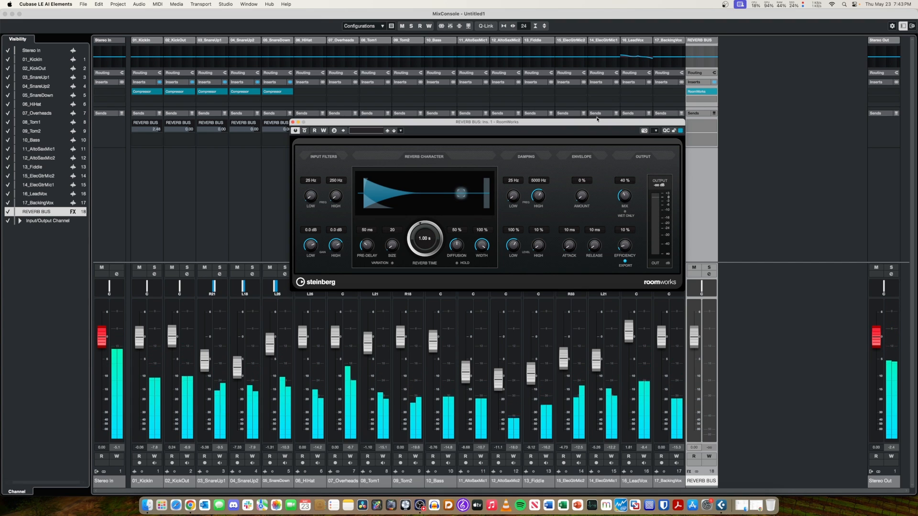
# Show the channels' routing settings and choose Stereo Out as the output of REVERB BUS.
pyautogui.moveTo(659, 123); pyautogui.dragTo(541, 163)
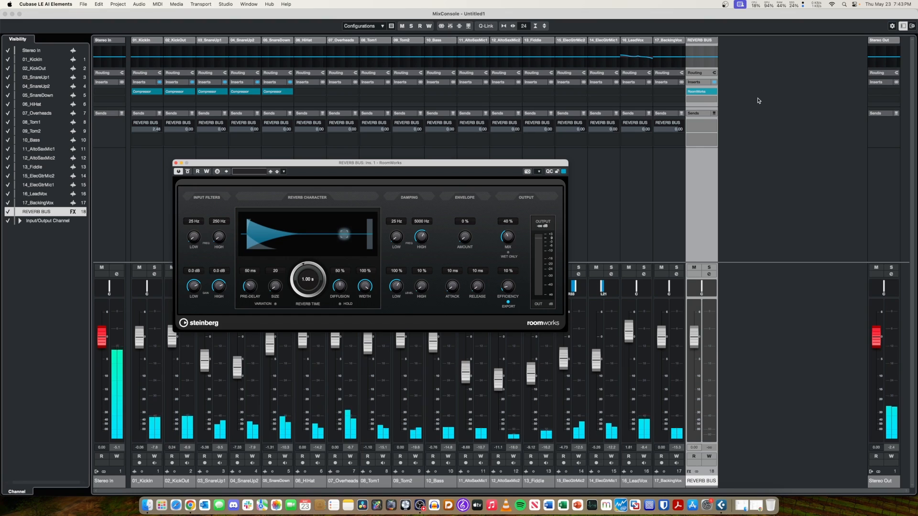
pyautogui.click(702, 74)
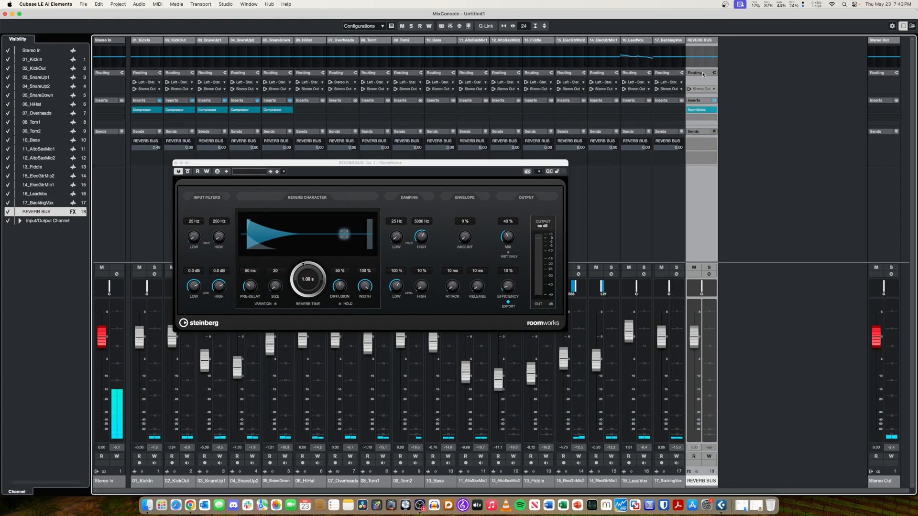
pyautogui.click(703, 89)
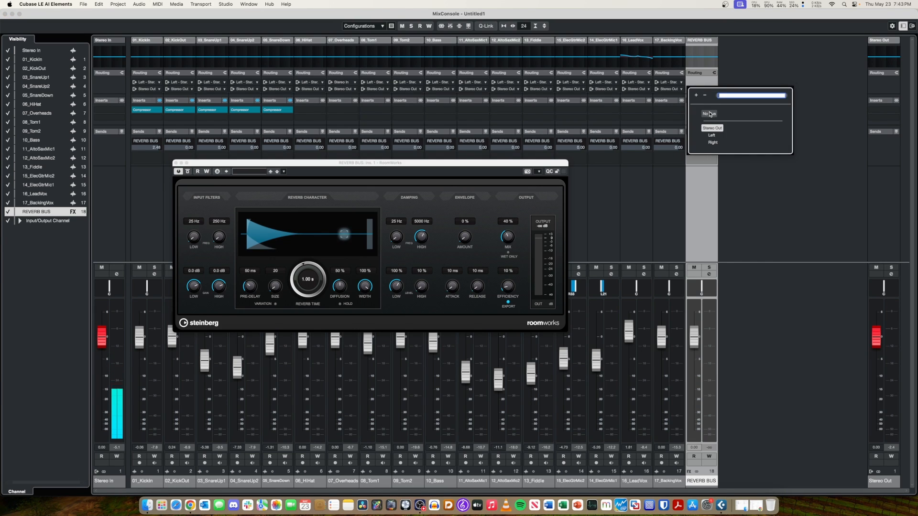
pyautogui.click(712, 128)
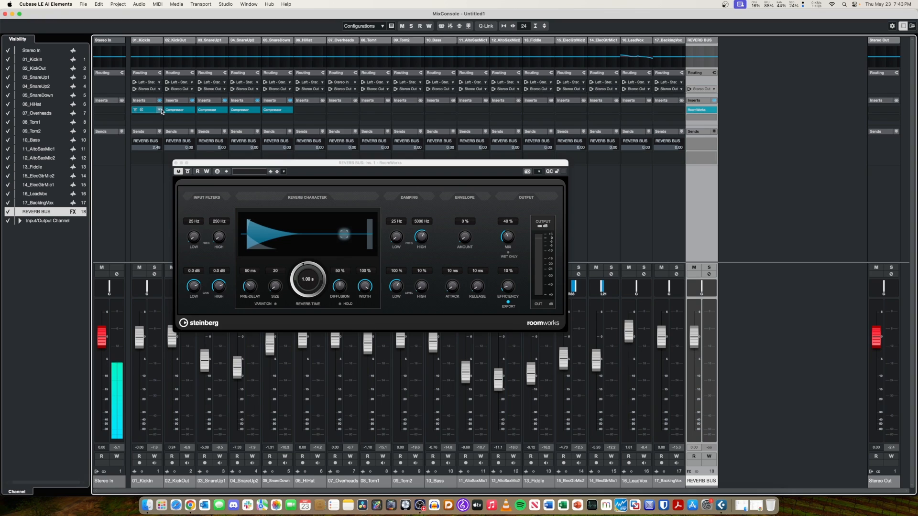
# Check the input routing options of 01_KickIn and close the RoomWorks window.
pyautogui.click(152, 84)
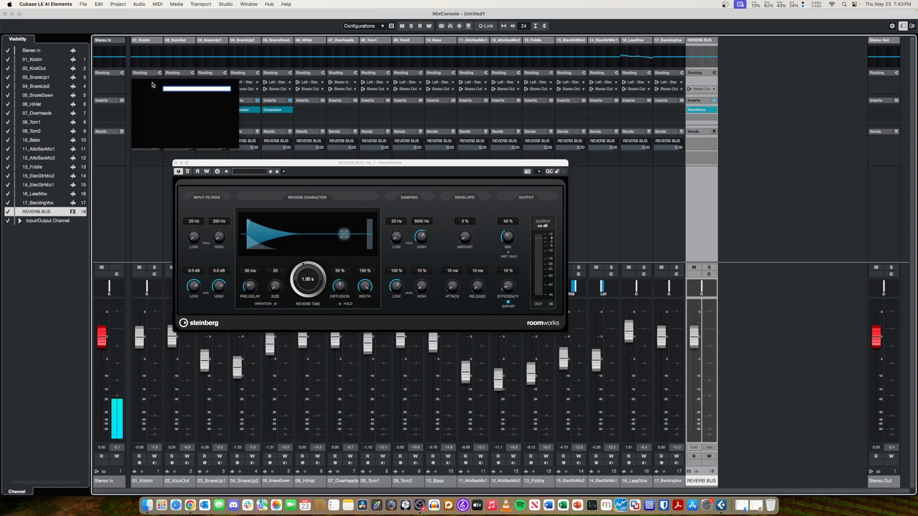
pyautogui.click(149, 163)
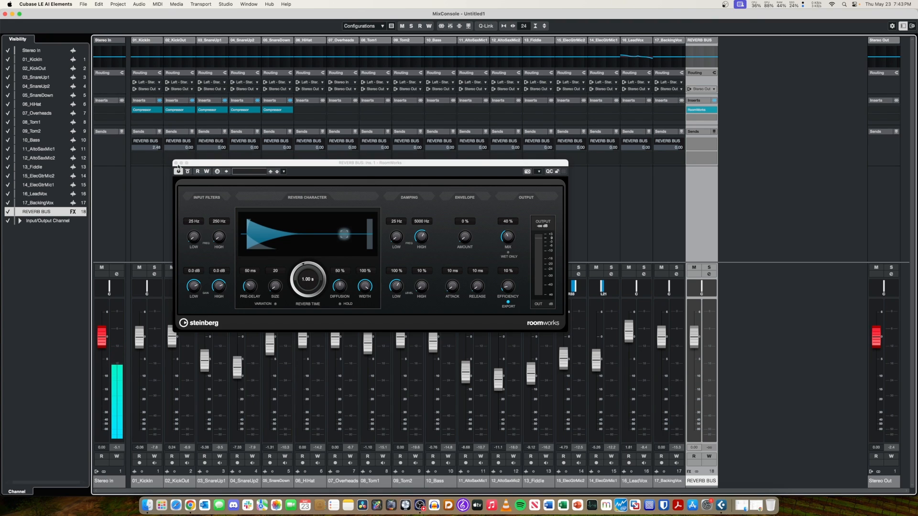
pyautogui.moveTo(177, 166); pyautogui.dragTo(177, 178)
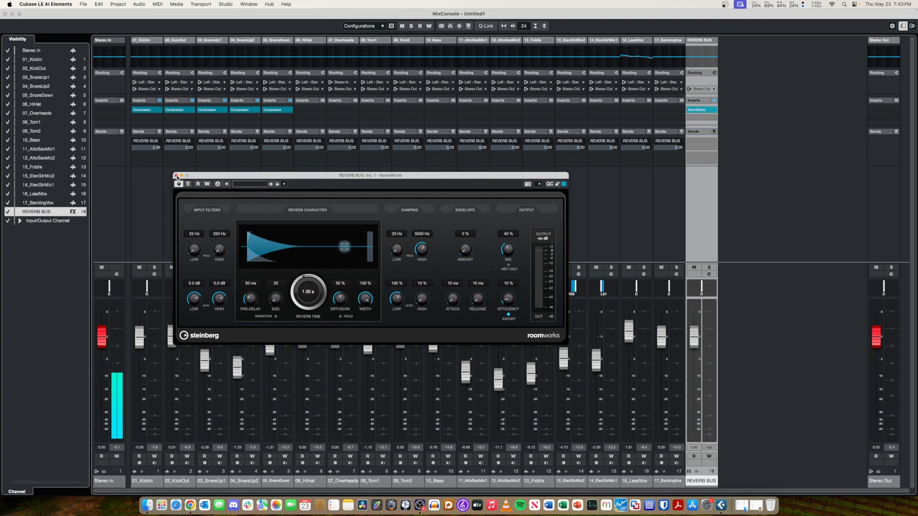
pyautogui.click(177, 176)
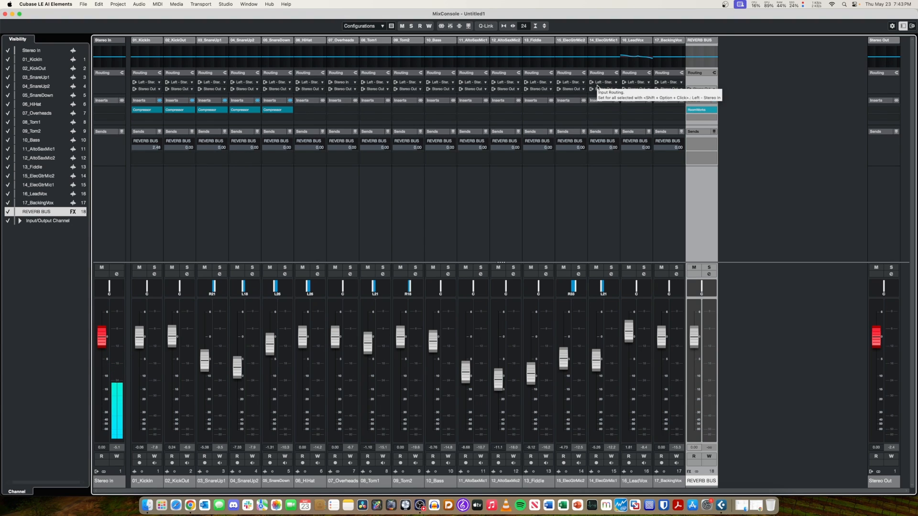
# Examine the input routing options of 16_LeadVox and the output options of REVERB BUS, and leave the routing settings hidden.
pyautogui.click(706, 74)
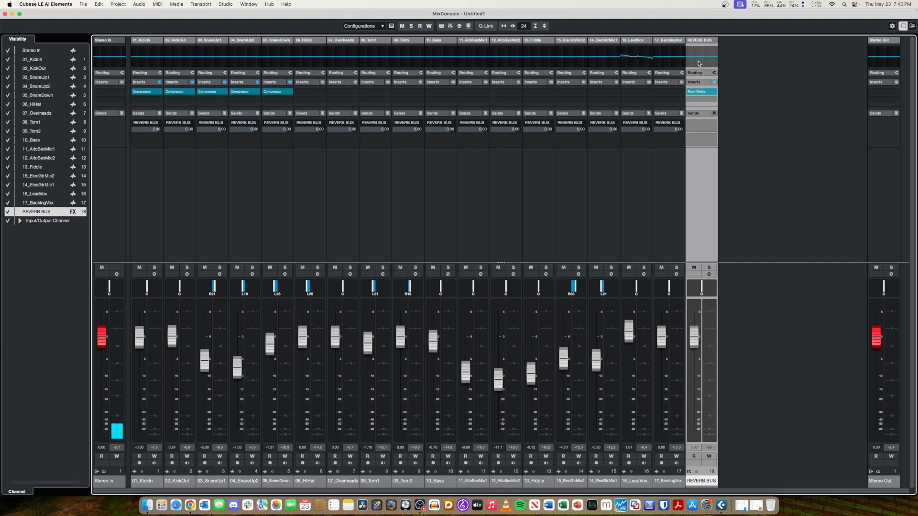
pyautogui.click(702, 75)
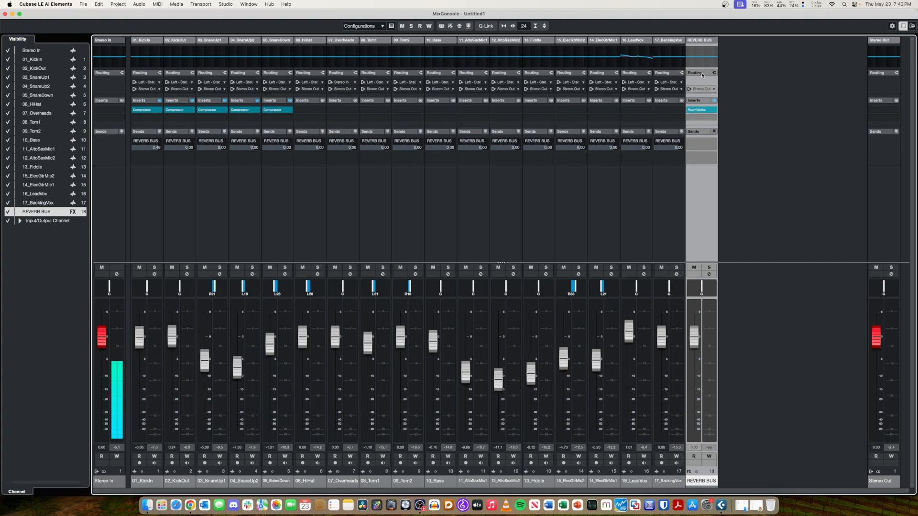
pyautogui.click(624, 83)
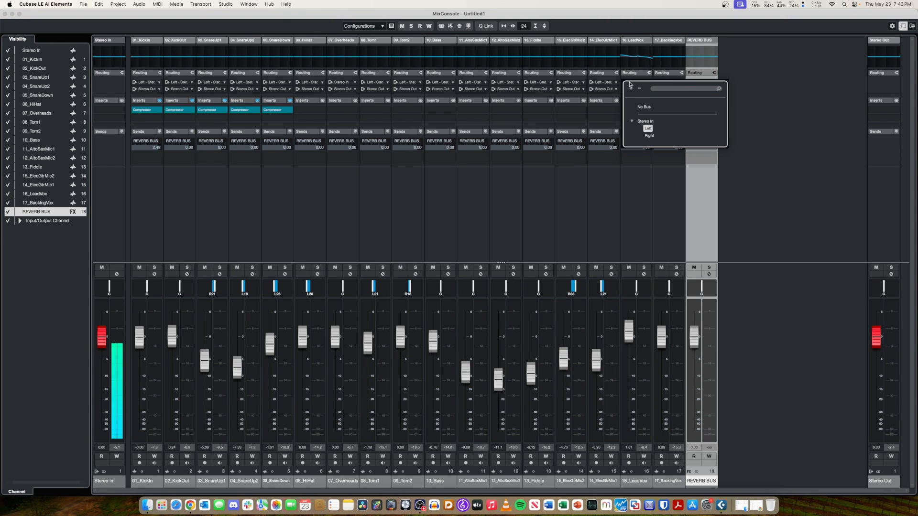
pyautogui.click(696, 83)
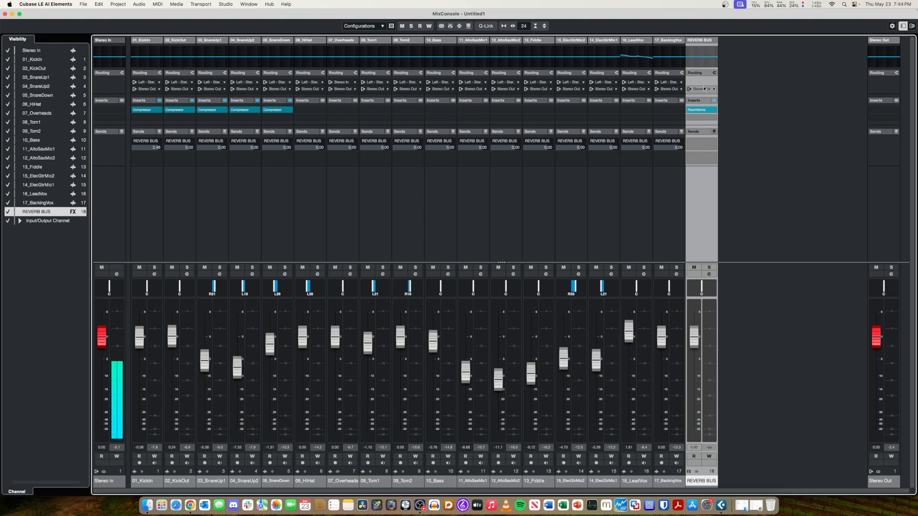
pyautogui.click(705, 89)
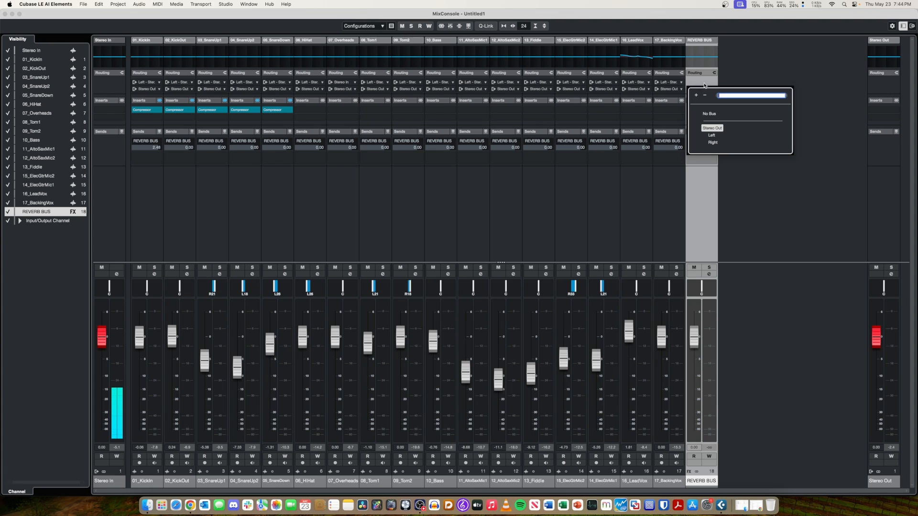
pyautogui.click(703, 88)
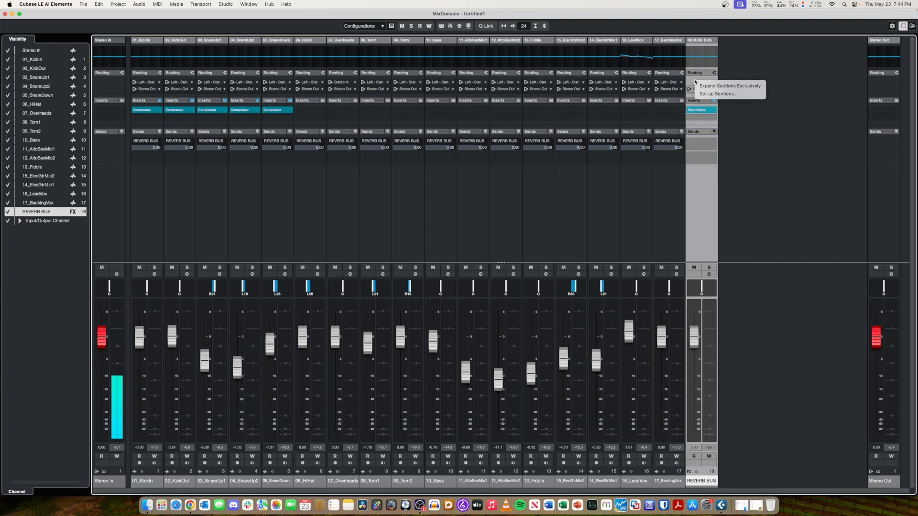
pyautogui.click(696, 74)
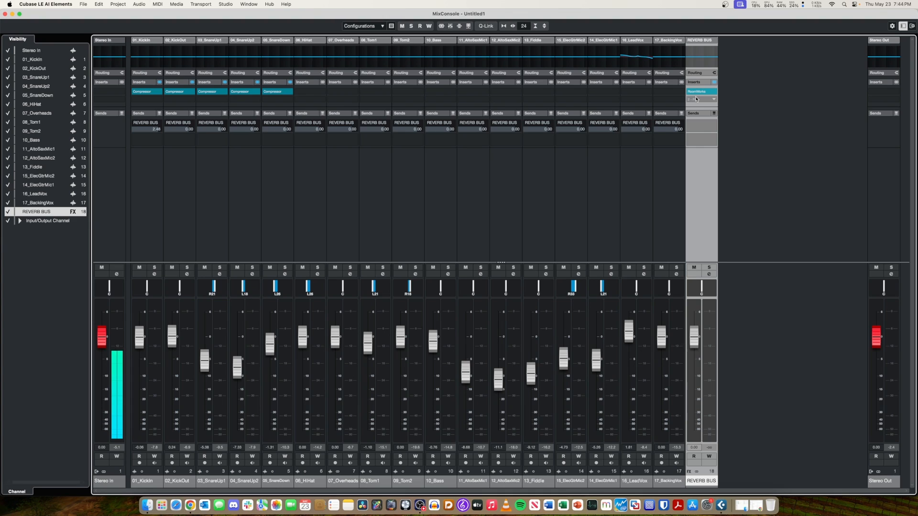
# Look through the track types that can be added to the project without adding one.
pyautogui.click(159, 4)
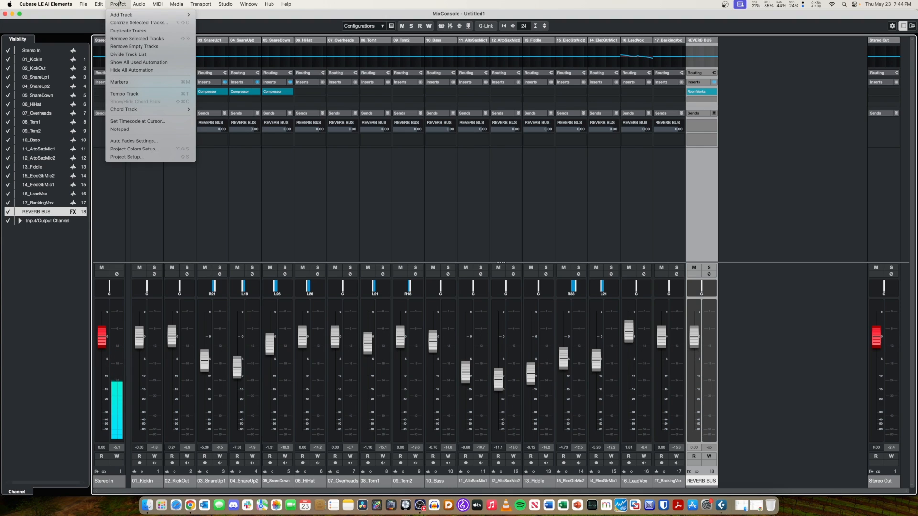
pyautogui.moveTo(131, 2)
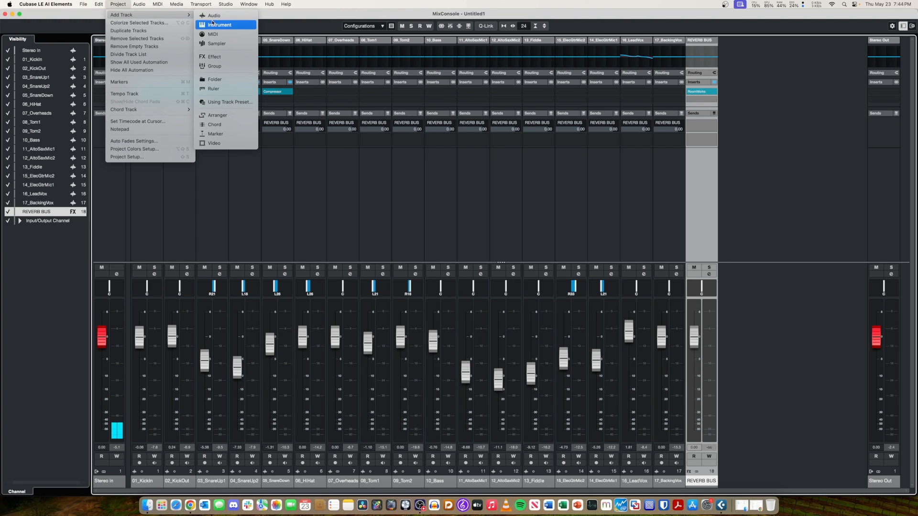
pyautogui.click(256, 172)
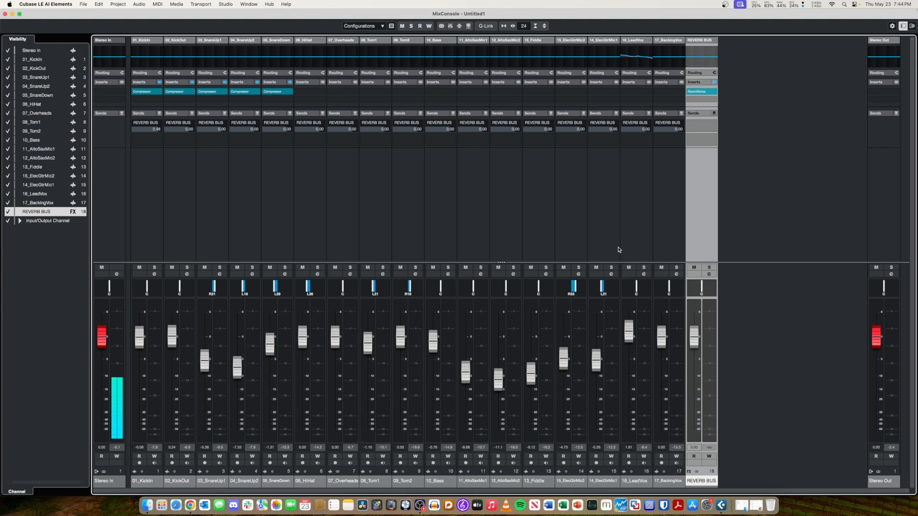
# Show the channel routing again and examine the output destinations offered for REVERB BUS.
pyautogui.click(704, 75)
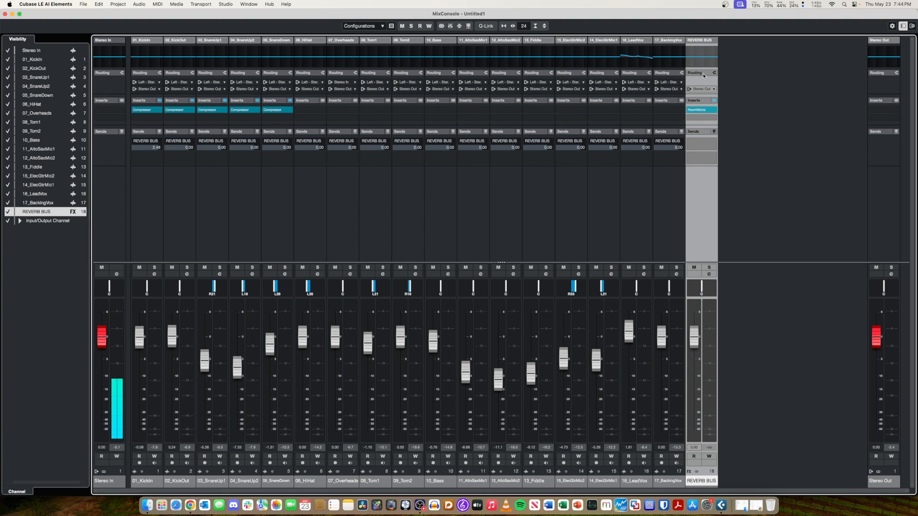
pyautogui.click(705, 89)
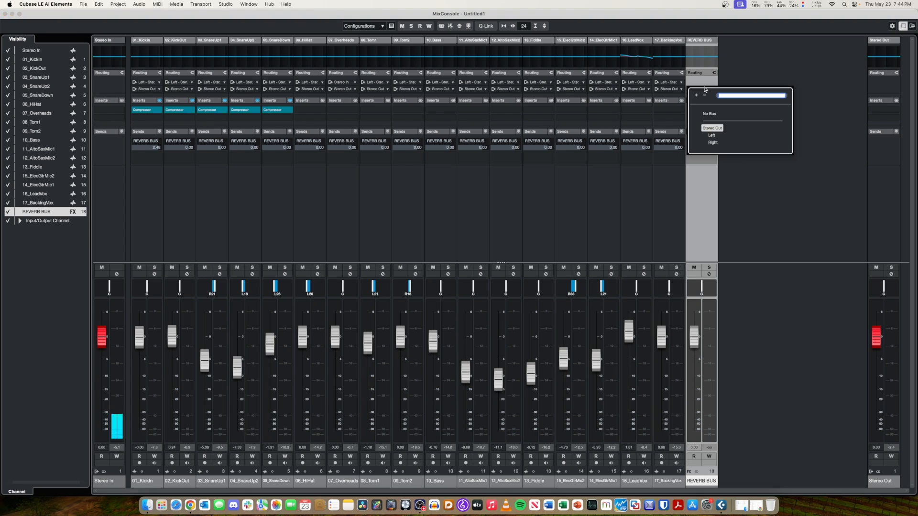
pyautogui.click(703, 85)
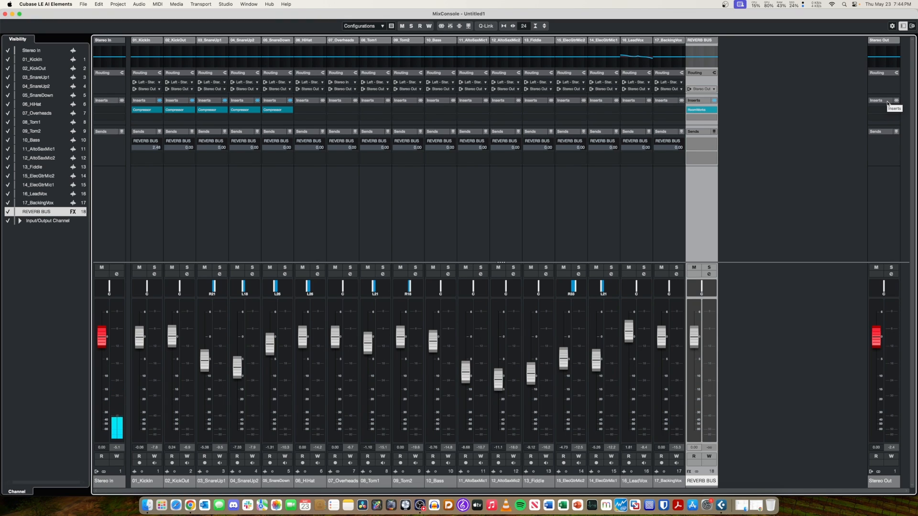
pyautogui.rightClick(711, 94)
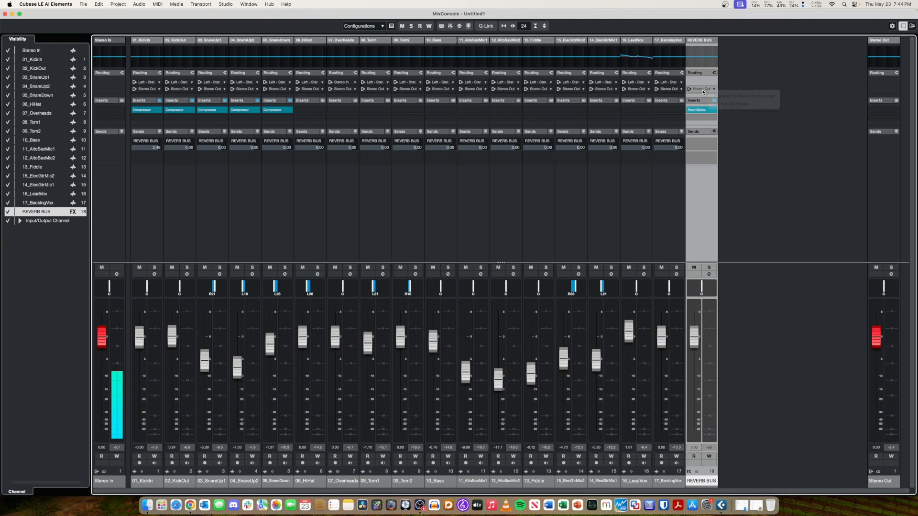
pyautogui.click(699, 90)
pyautogui.click(700, 85)
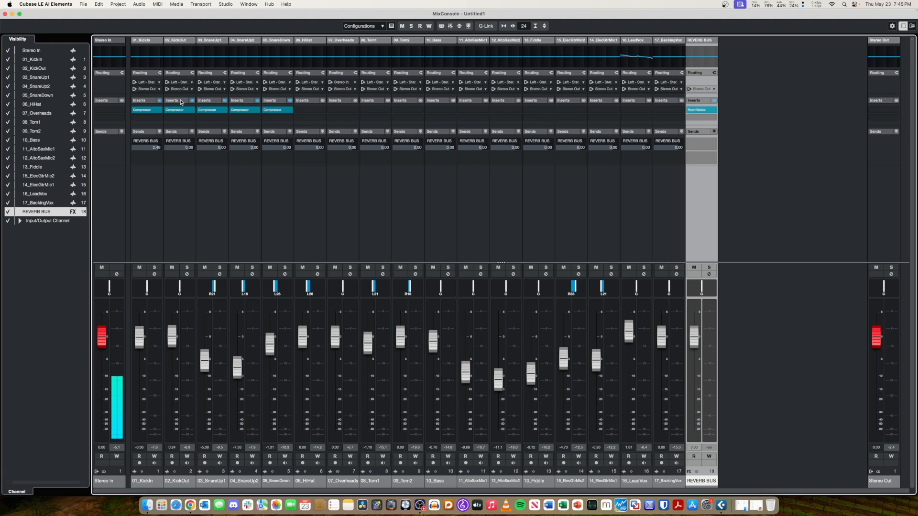
pyautogui.moveTo(160, 114)
pyautogui.hotkey('ctrl', 'Up')
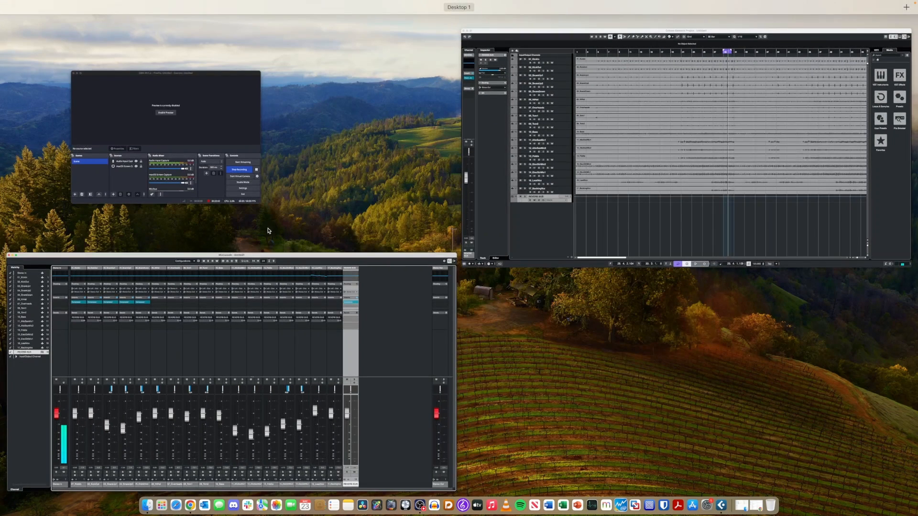
pyautogui.click(345, 315)
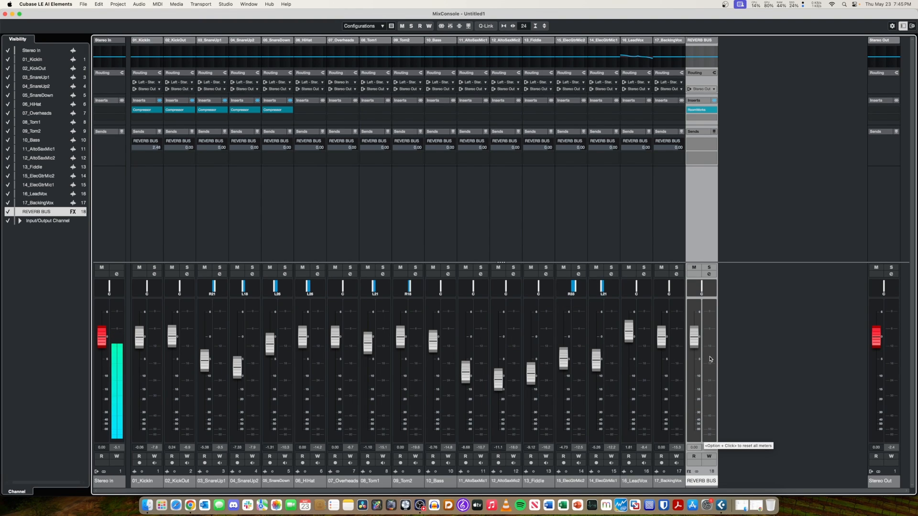
# Open RoomWorks on REVERB BUS, check its output meter with song playback, and close its window.
pyautogui.click(700, 111)
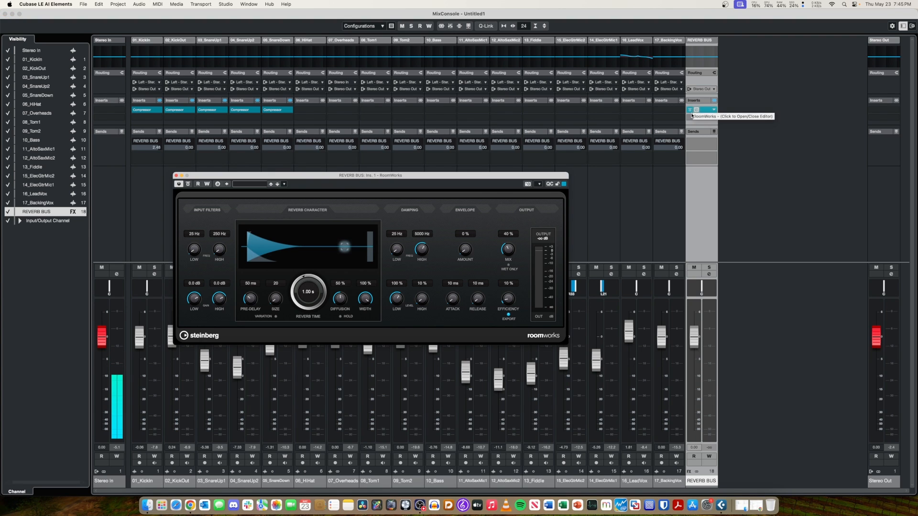
pyautogui.press('space')
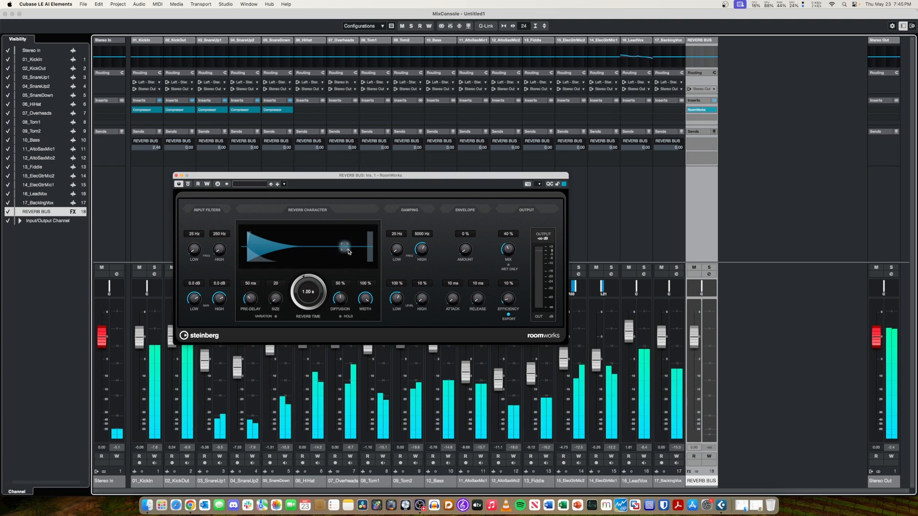
pyautogui.click(176, 175)
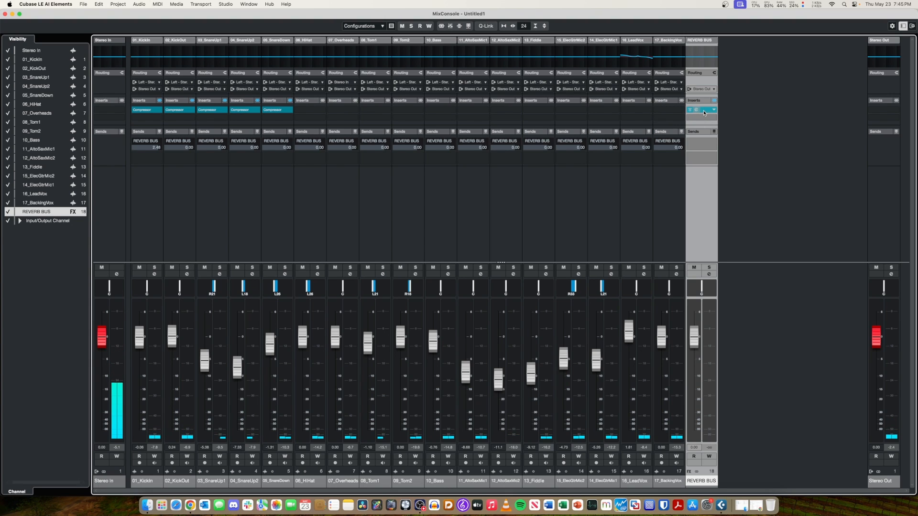
# Copy RoomWorks from REVERB BUS to the first insert of 17_BackingVox, briefly solo that channel, and check the plug-in's output meter.
pyautogui.moveTo(704, 112); pyautogui.dragTo(668, 110)
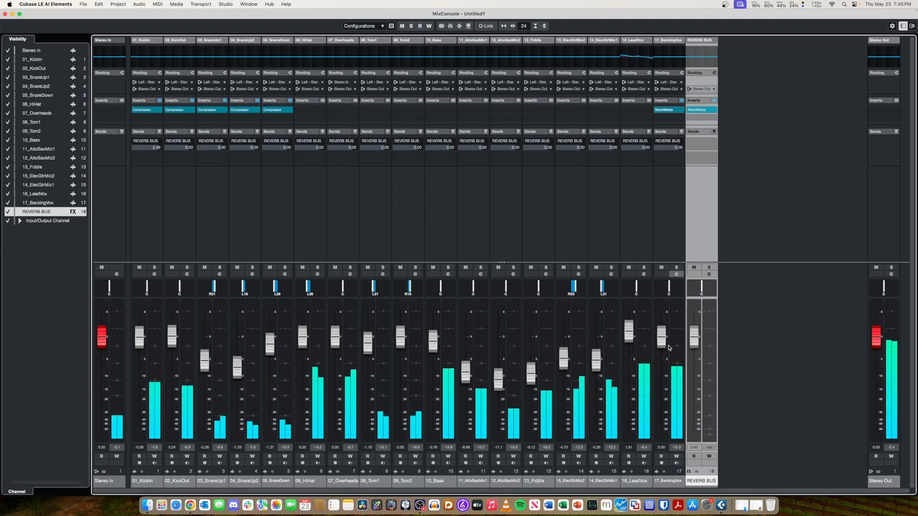
pyautogui.click(677, 268)
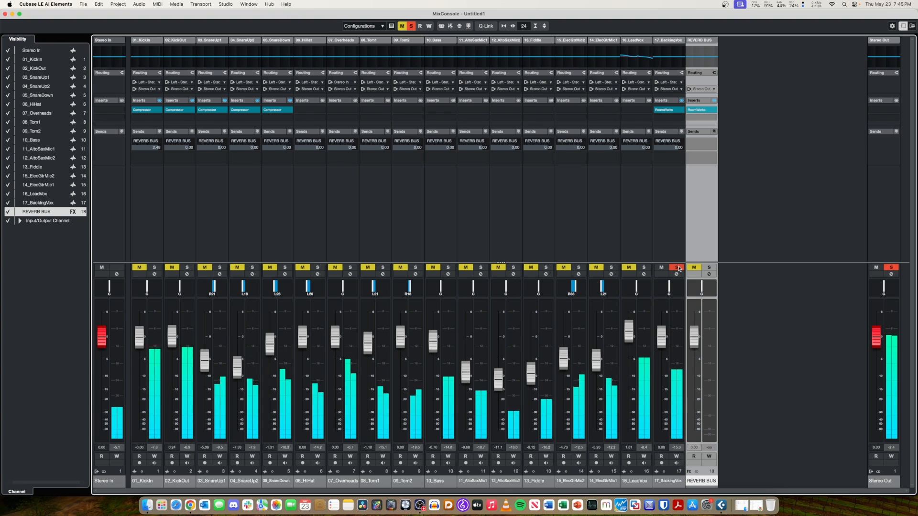
pyautogui.click(676, 268)
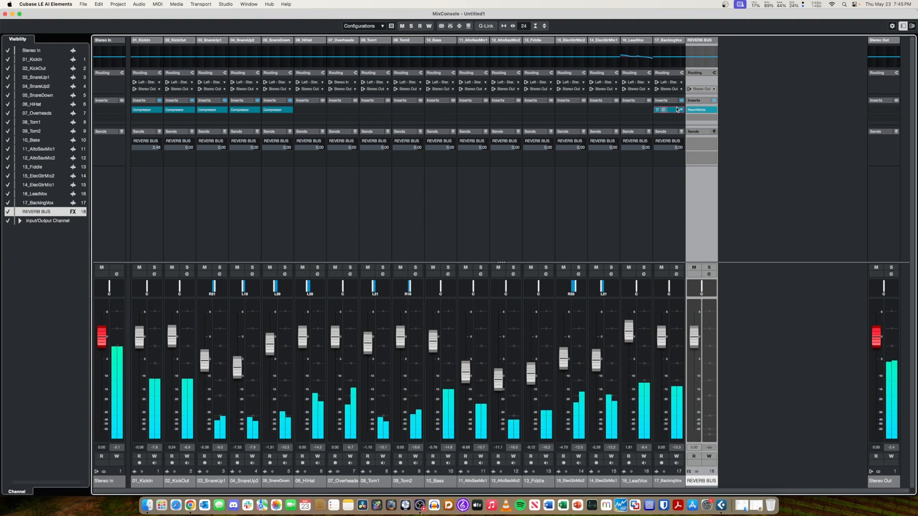
pyautogui.click(677, 110)
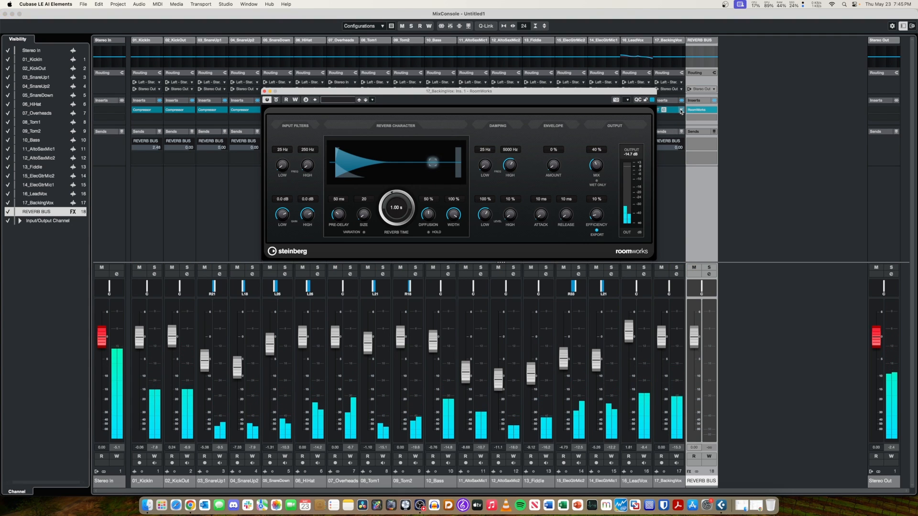
pyautogui.click(265, 91)
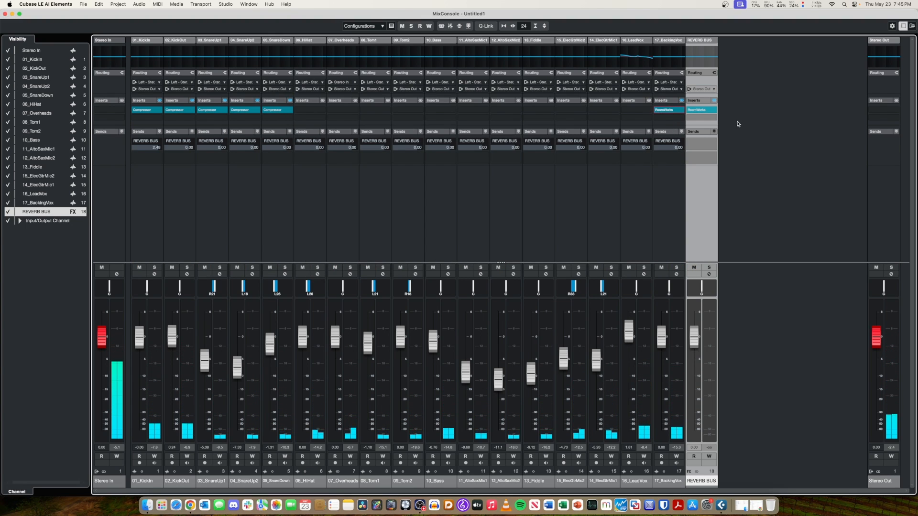
# Try to remove RoomWorks from the 17_BackingVox insert, choosing to keep the plug-in's changes.
pyautogui.click(681, 112)
pyautogui.click(687, 211)
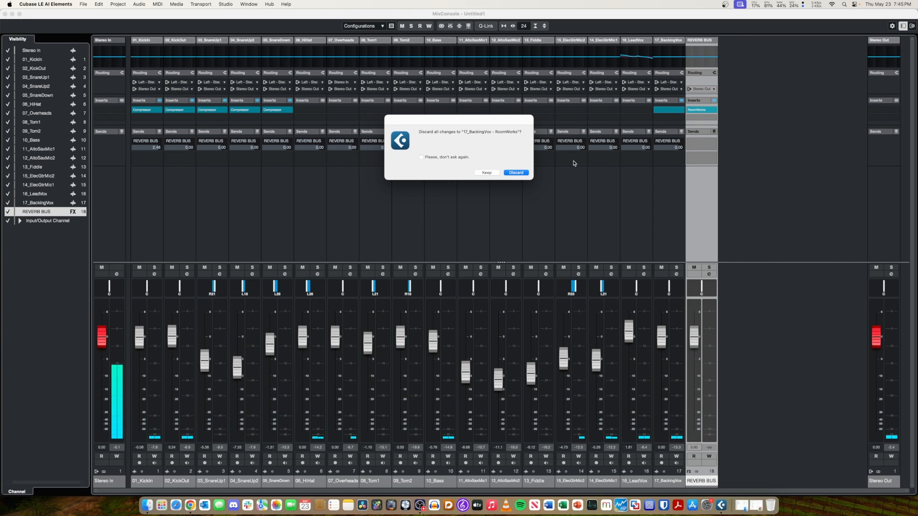
pyautogui.click(487, 173)
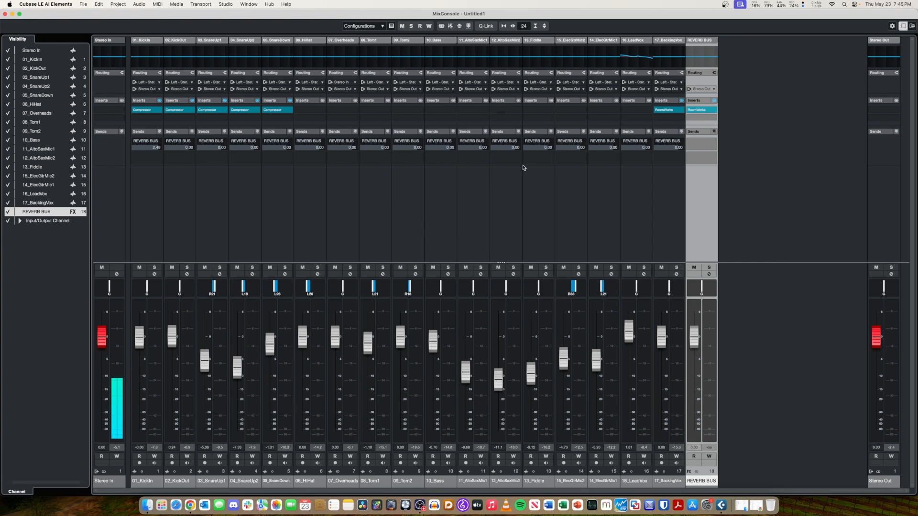
# Remove RoomWorks from the first insert of 17_BackingVox, discarding the plug-in's changes.
pyautogui.click(681, 111)
pyautogui.click(687, 210)
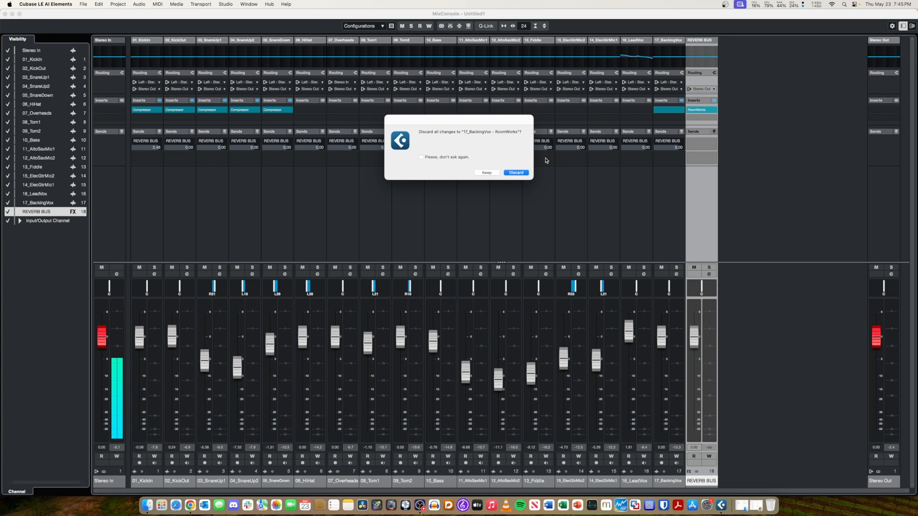
pyautogui.click(513, 173)
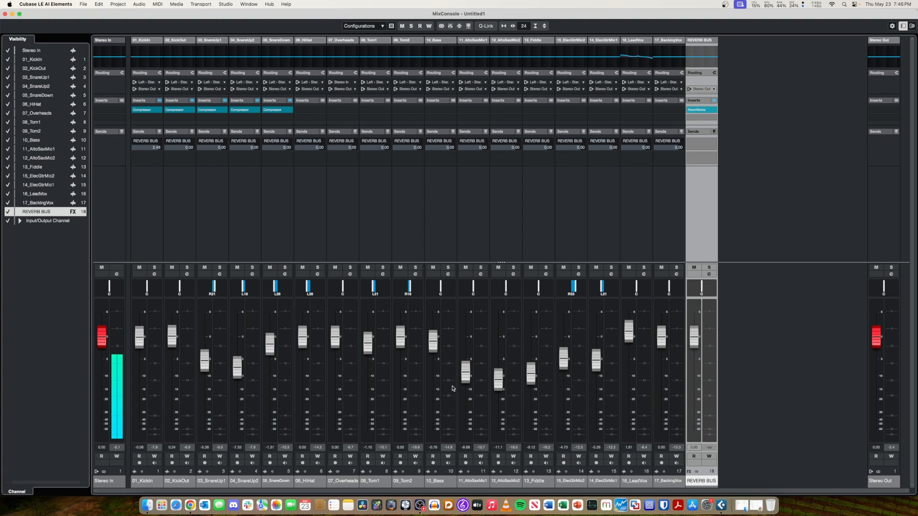
pyautogui.click(405, 505)
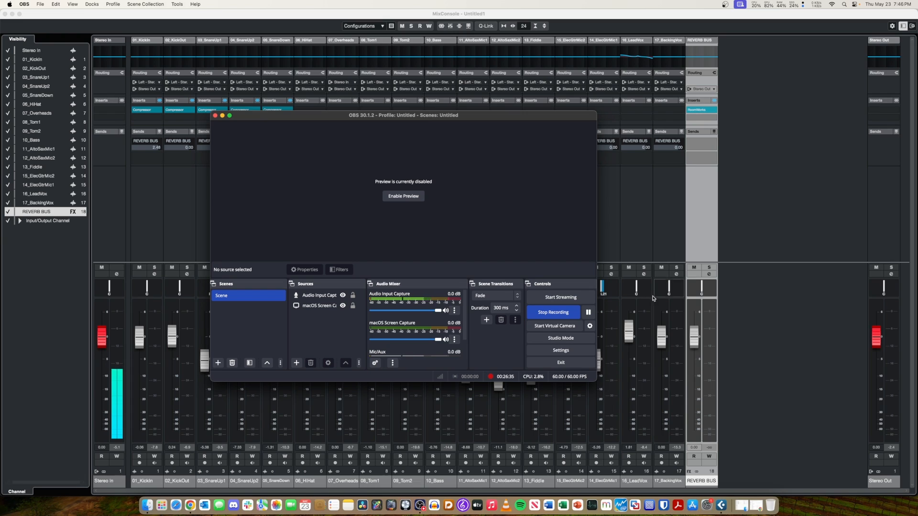
pyautogui.click(588, 312)
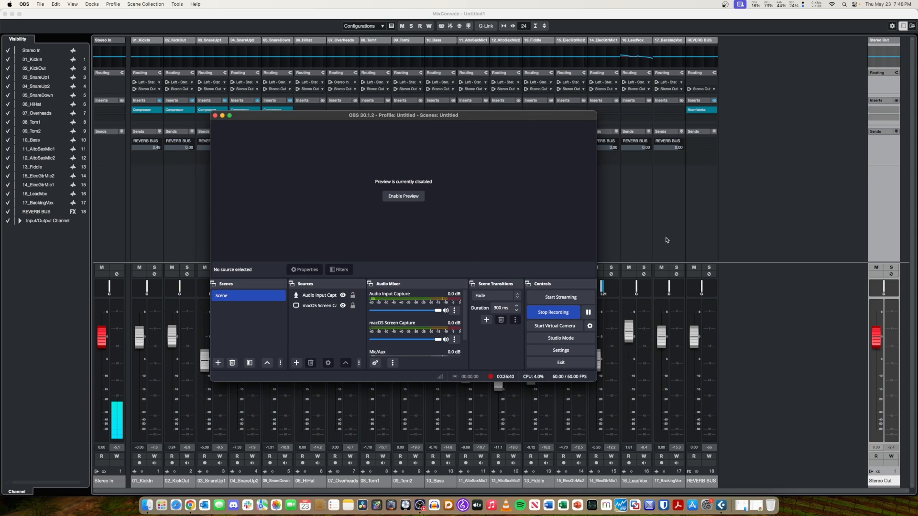
pyautogui.click(667, 240)
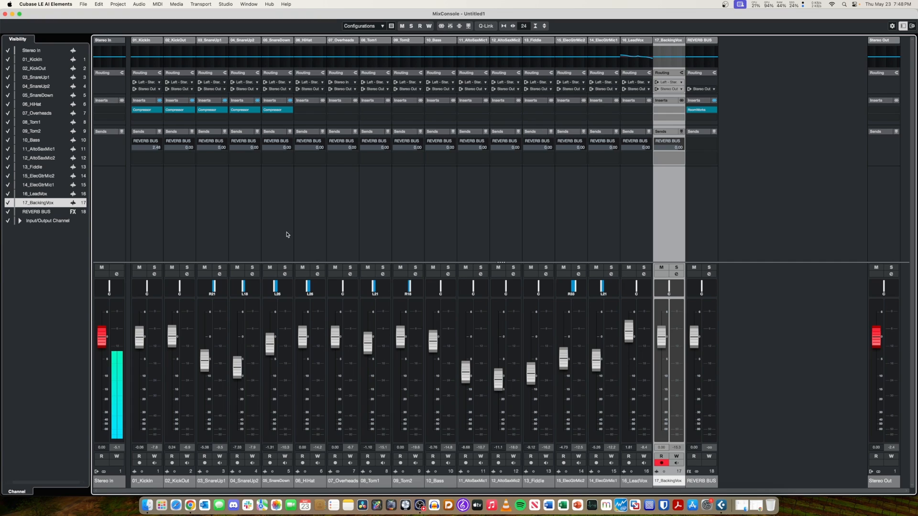
# Select the 01_KickIn channel and examine the destinations offered for its REVERB BUS send.
pyautogui.click(153, 228)
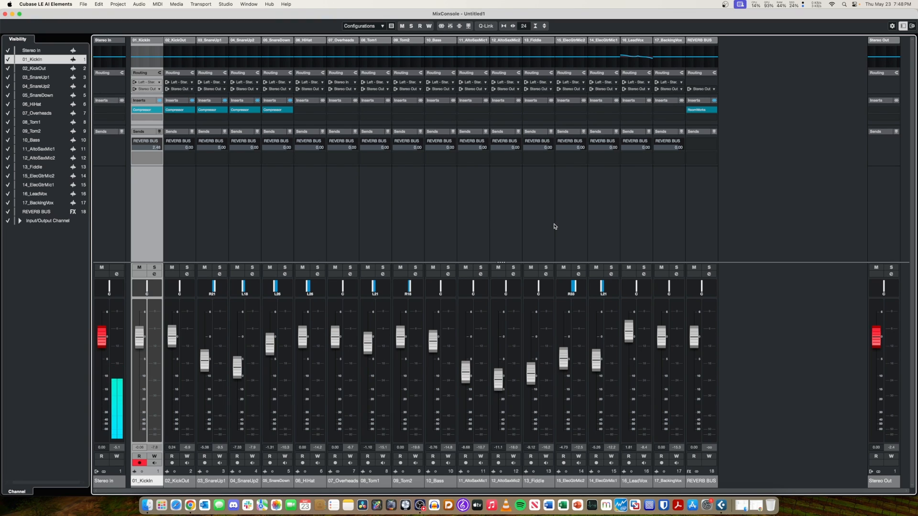
pyautogui.moveTo(133, 144)
pyautogui.click(158, 143)
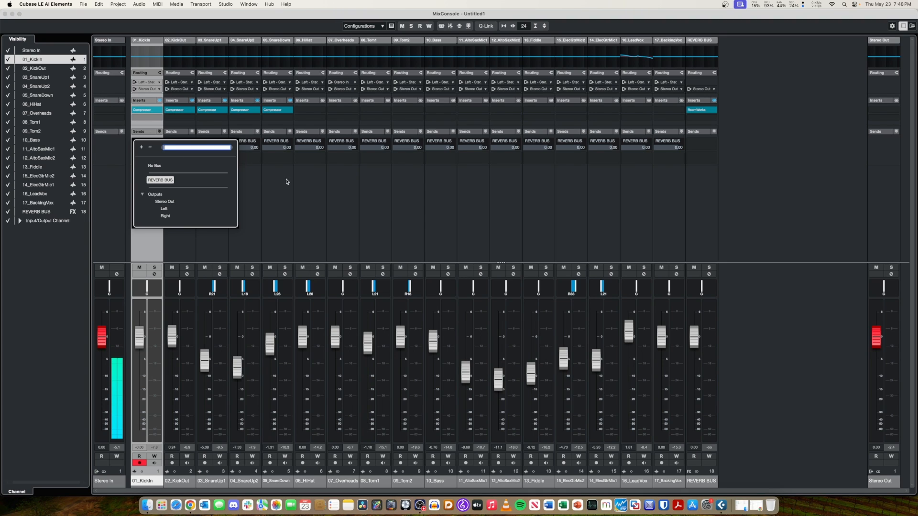
pyautogui.press('Return')
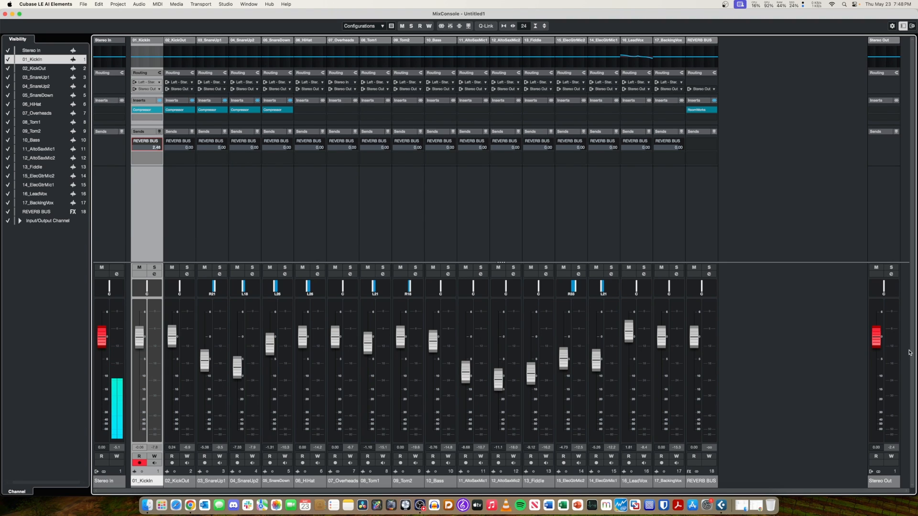
# Add one stereo output bus in Audio Connections, name it REVERB, and close the window.
pyautogui.click(225, 4)
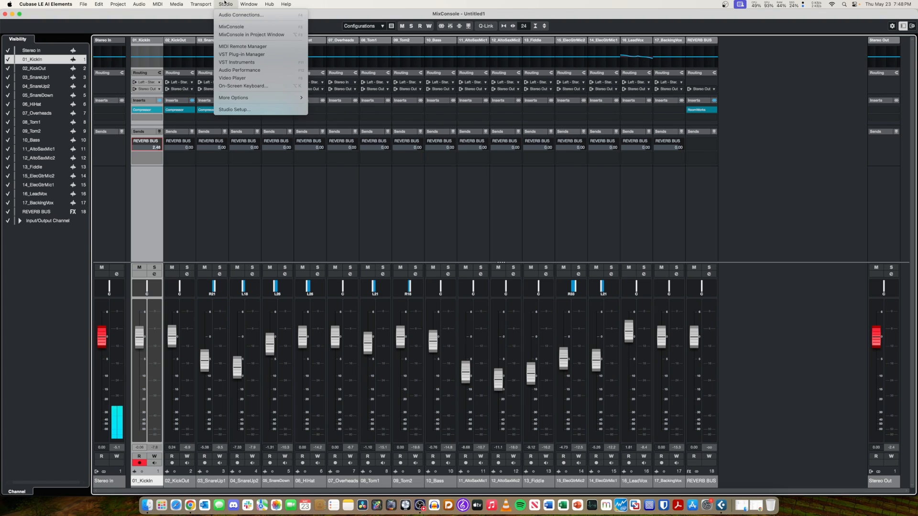
pyautogui.click(228, 14)
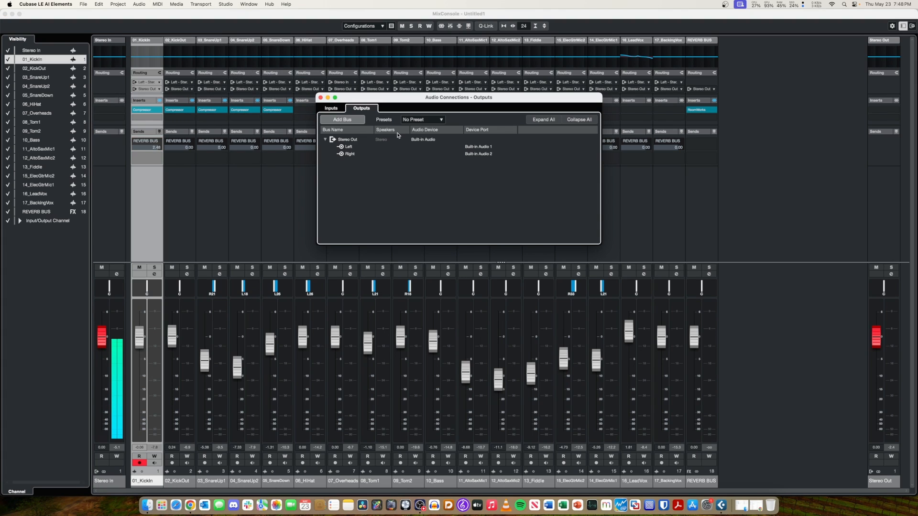
pyautogui.click(345, 123)
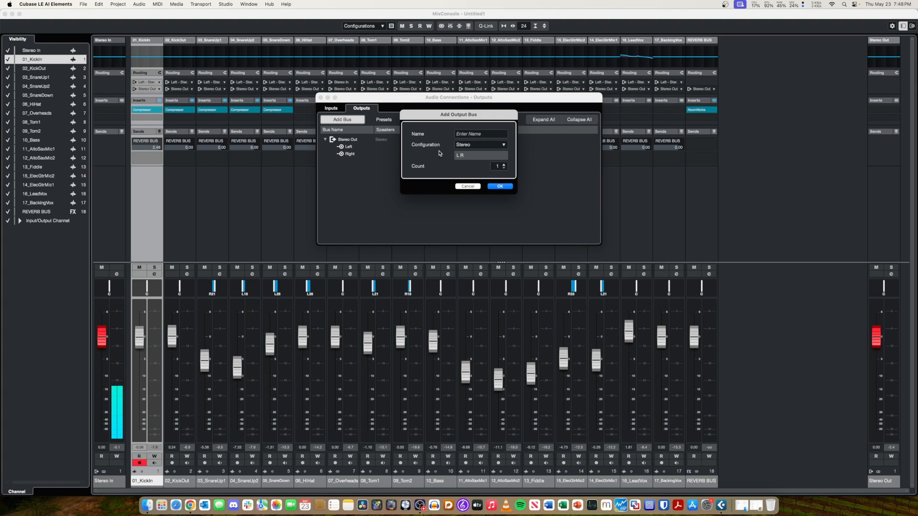
pyautogui.click(500, 186)
pyautogui.doubleClick(362, 160)
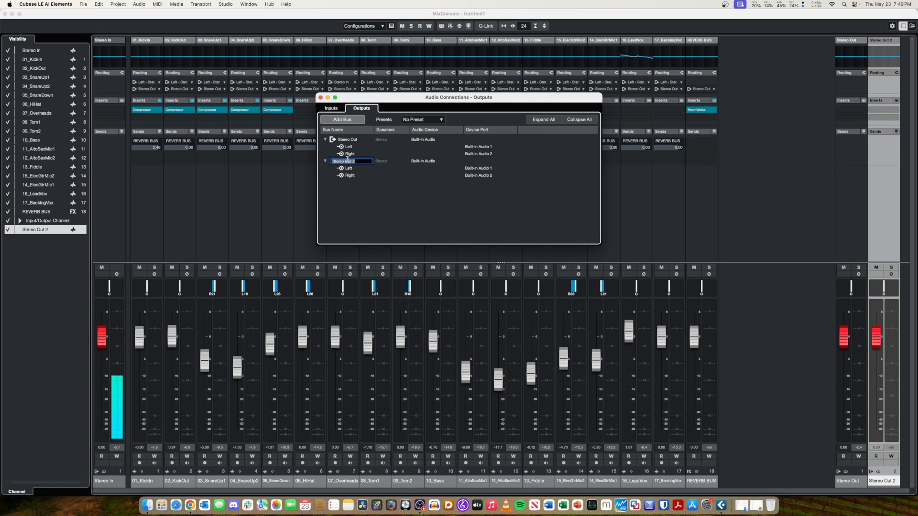
pyautogui.write('REVERB')
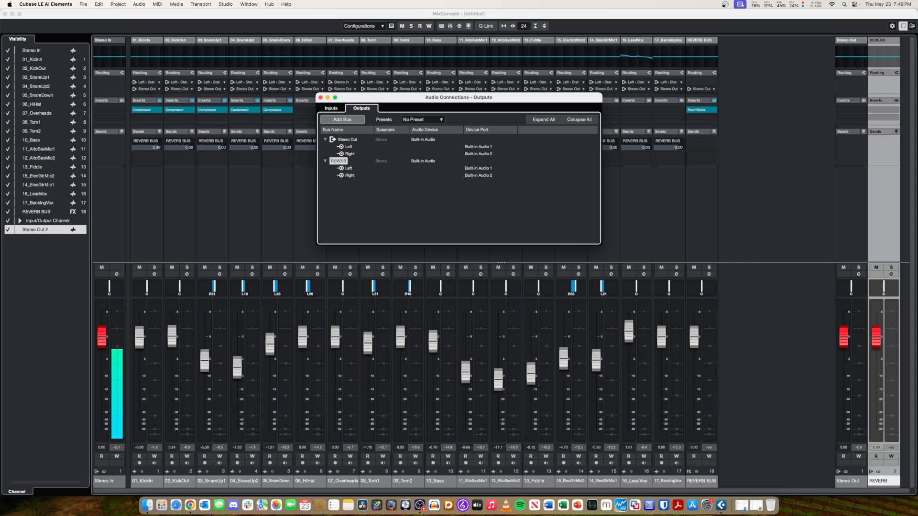
pyautogui.press('Return')
pyautogui.click(321, 98)
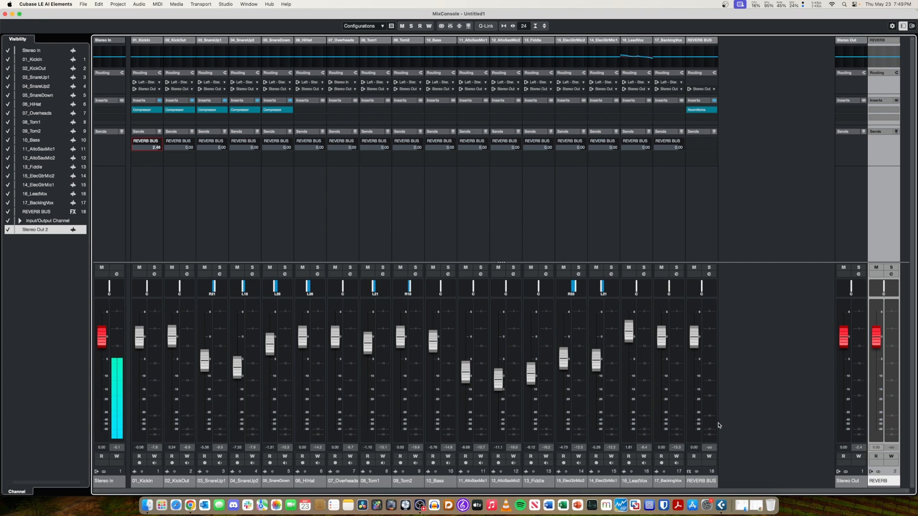
# Look for a way to delete REVERB BUS among its mixer channel commands and its project track commands.
pyautogui.click(702, 482)
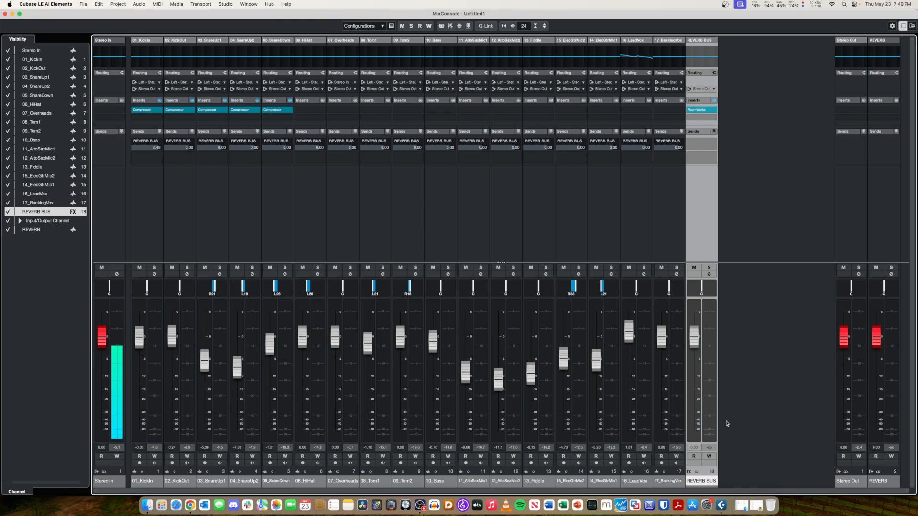
pyautogui.rightClick(693, 218)
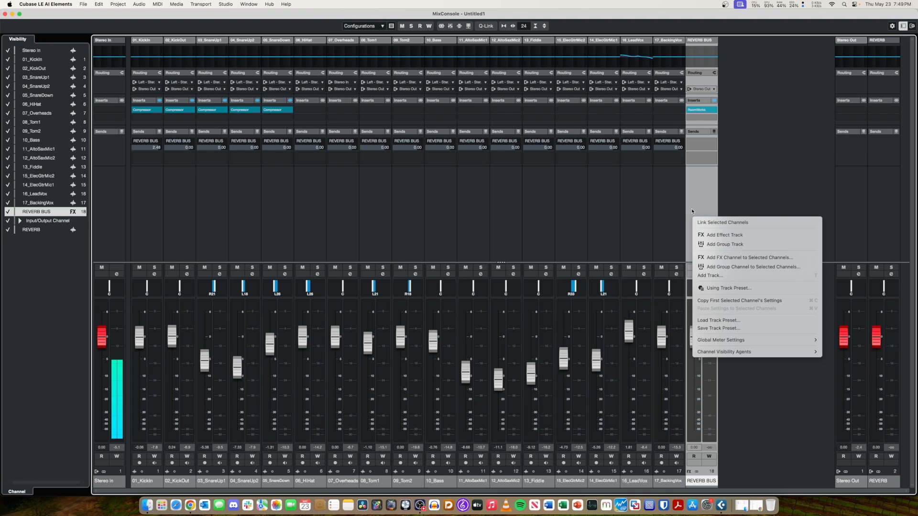
pyautogui.click(692, 209)
pyautogui.press('F3')
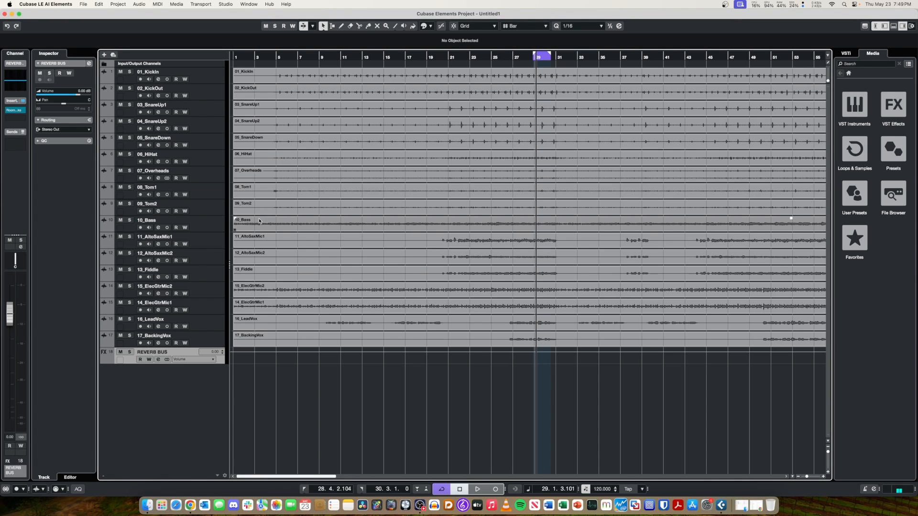
pyautogui.rightClick(191, 355)
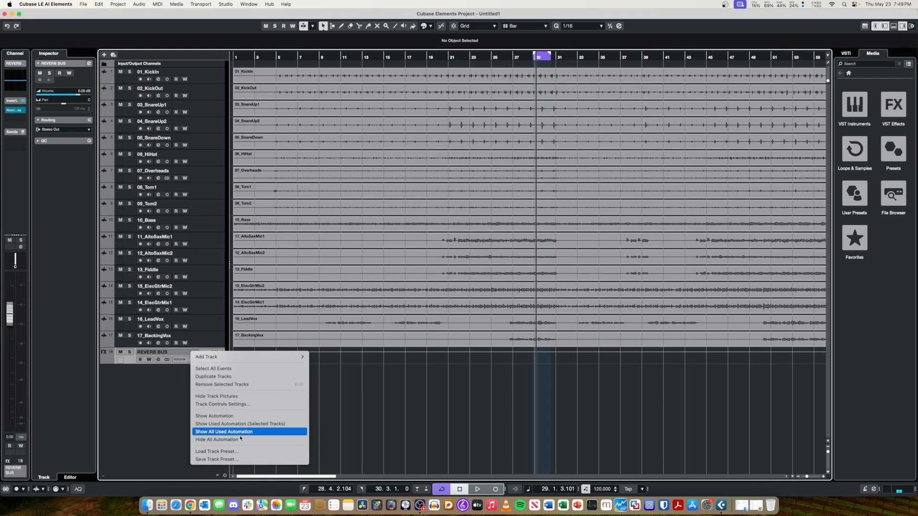
pyautogui.click(150, 405)
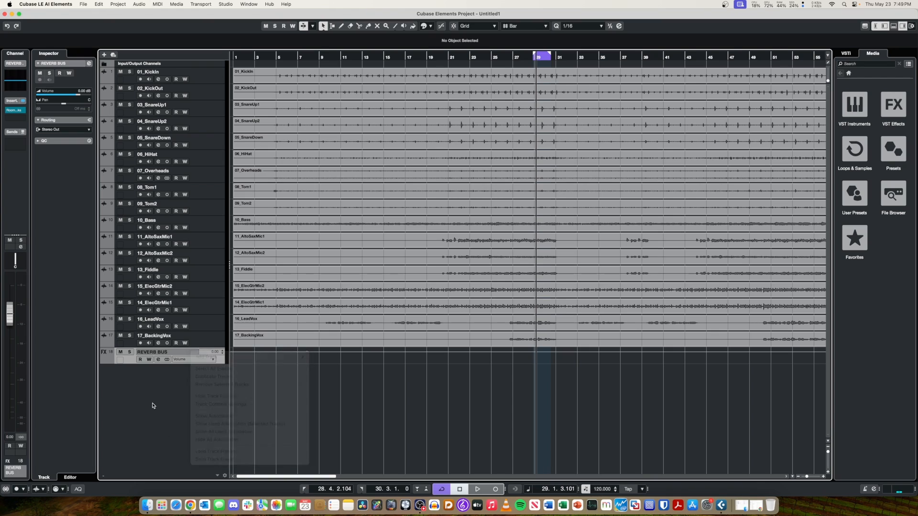
# Search the program's commands for "delete" and check where the Delete command is located.
pyautogui.click(288, 4)
pyautogui.write('delete')
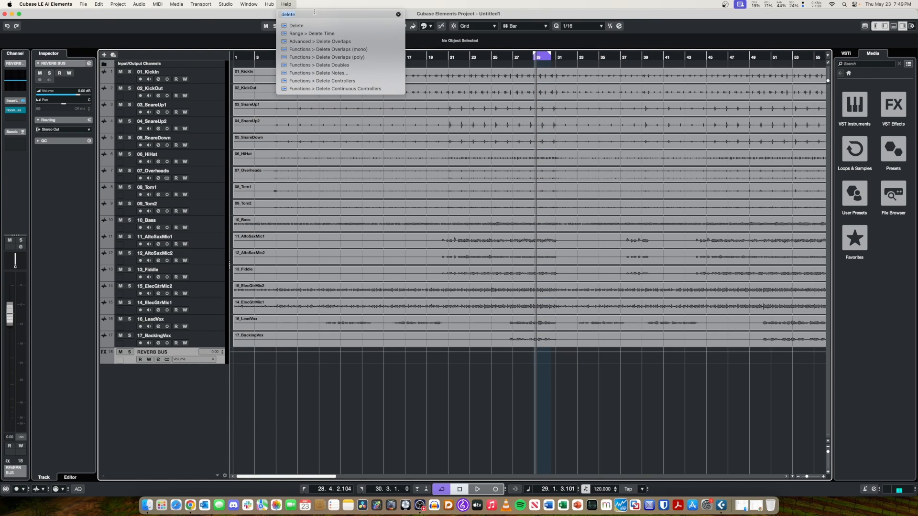
pyautogui.moveTo(316, 29)
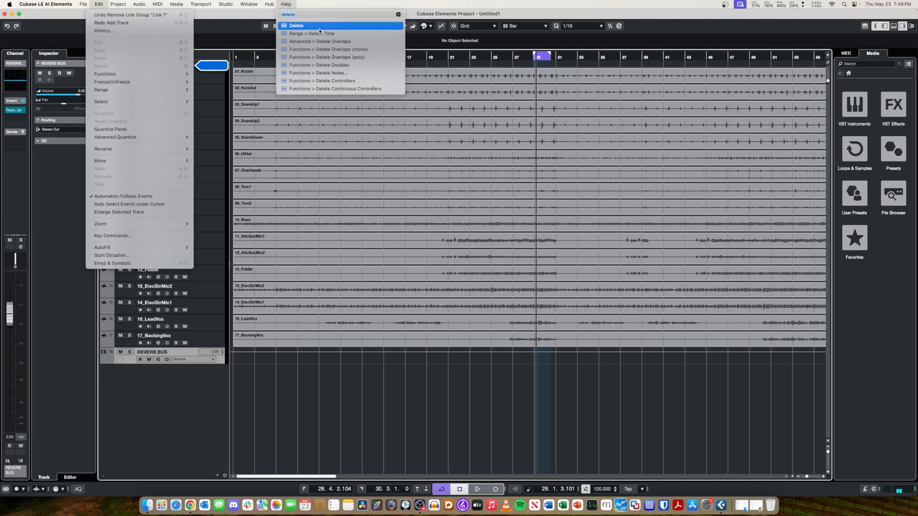
pyautogui.click(295, 3)
pyautogui.click(295, 3)
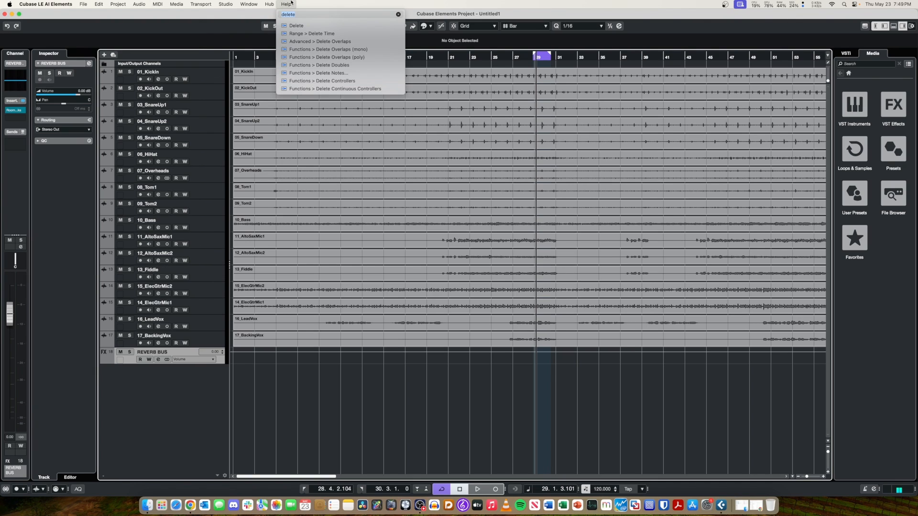
pyautogui.press('BackSpace')
pyautogui.click(292, 3)
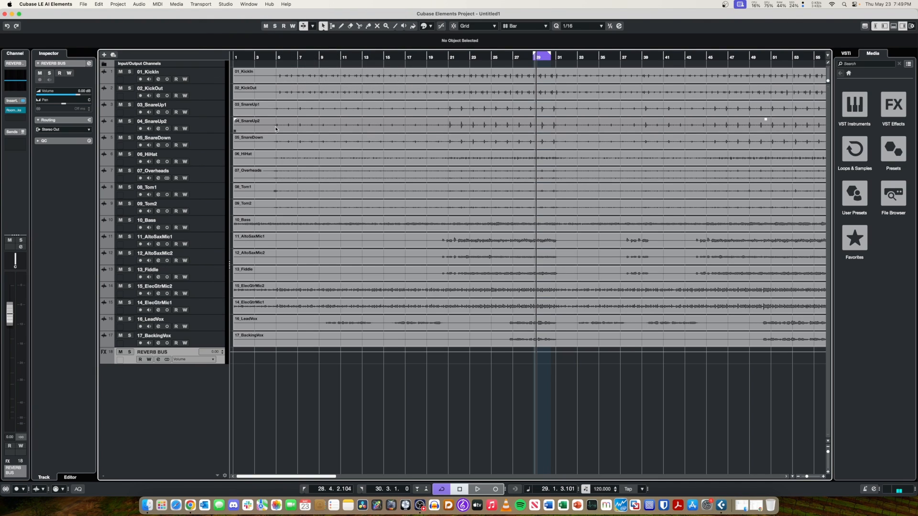
# Split all track events at the project cursor and undo the split.
pyautogui.hotkey('alt', 'x')
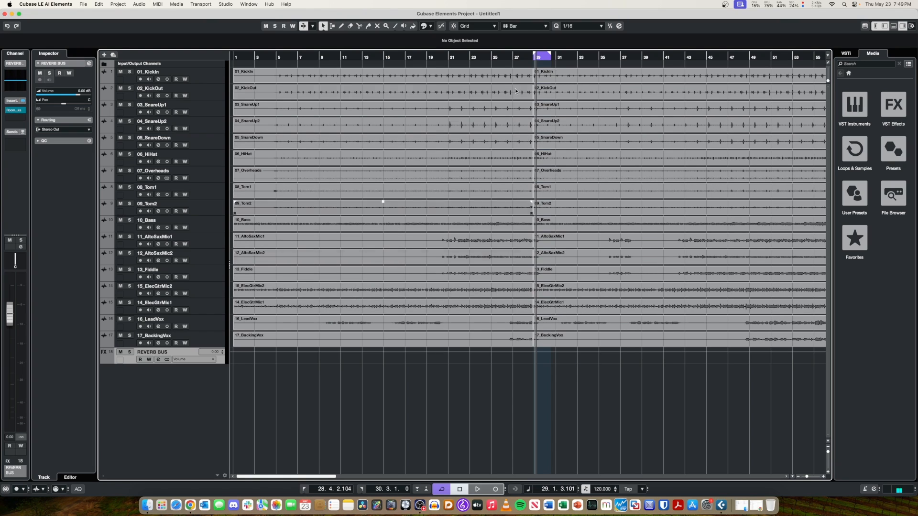
pyautogui.press('super+z')
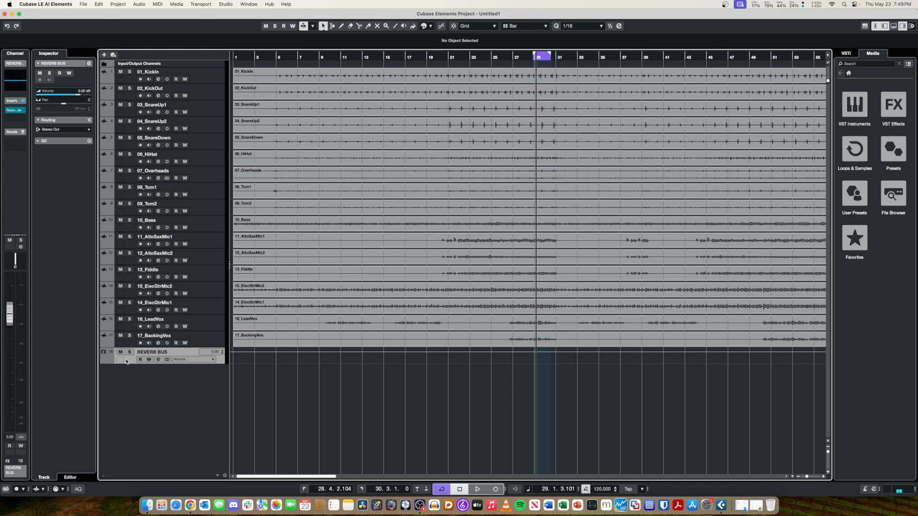
# Examine the REVERB BUS track commands and the track types that can be added, and select 17_BackingVox.
pyautogui.rightClick(107, 361)
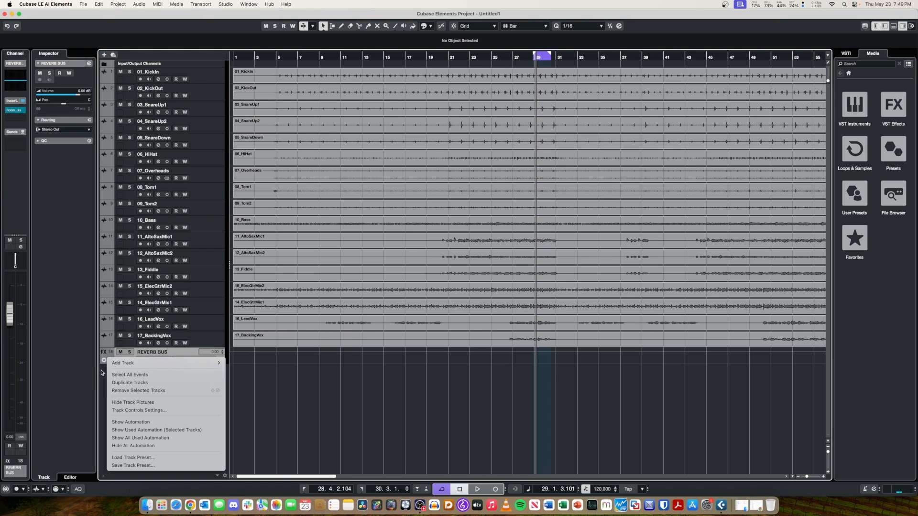
pyautogui.click(103, 372)
pyautogui.click(105, 362)
pyautogui.click(105, 362)
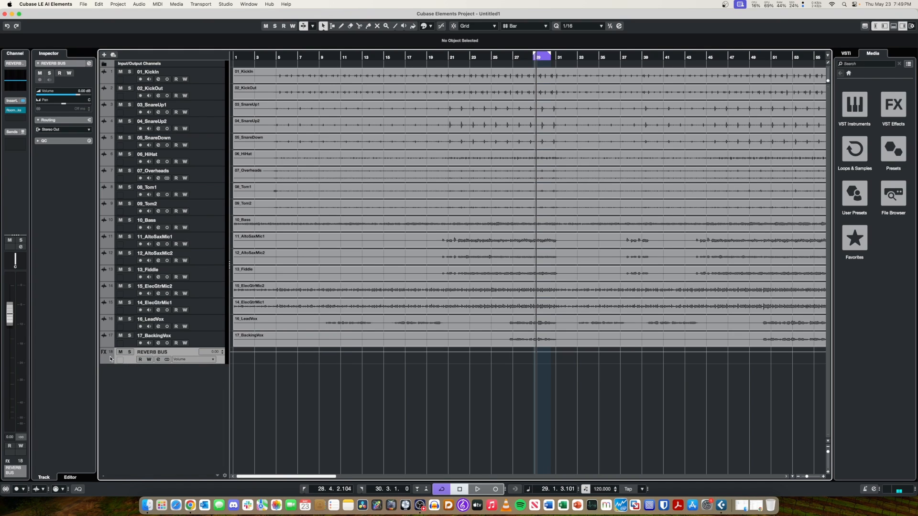
pyautogui.rightClick(109, 356)
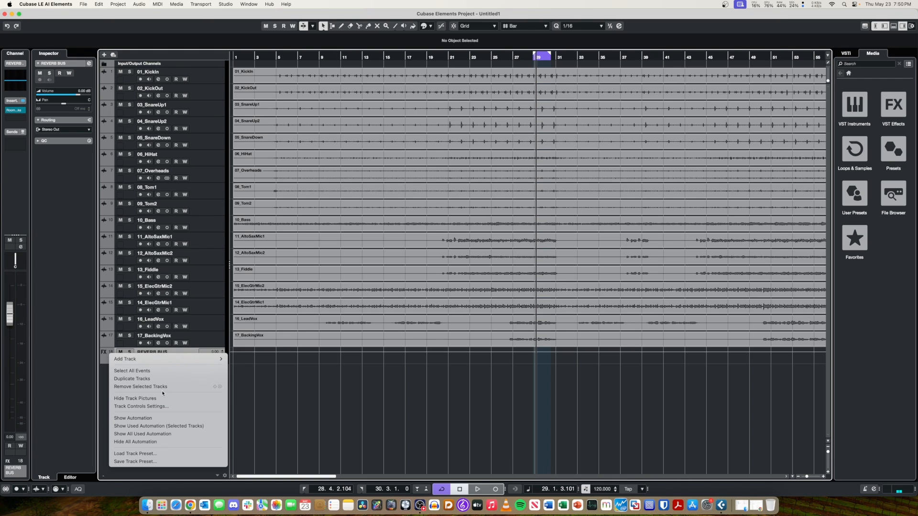
pyautogui.moveTo(201, 358)
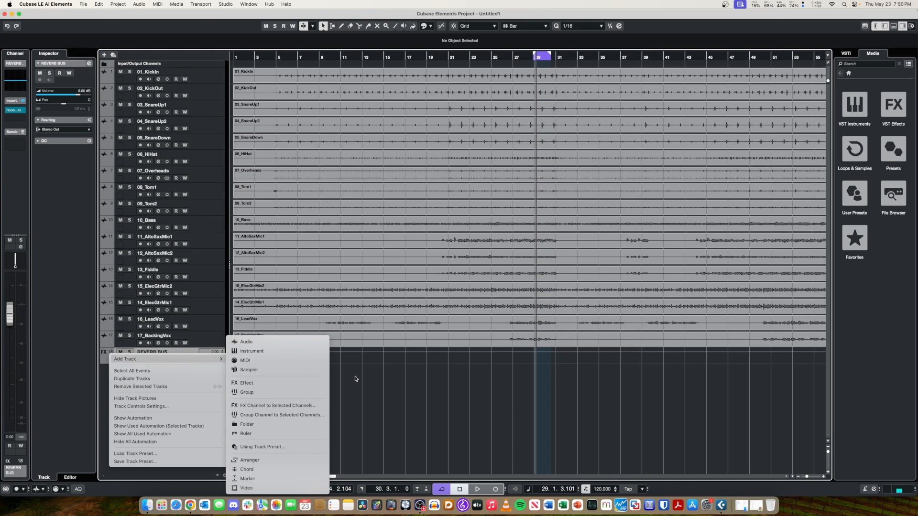
pyautogui.click(302, 365)
pyautogui.click(196, 336)
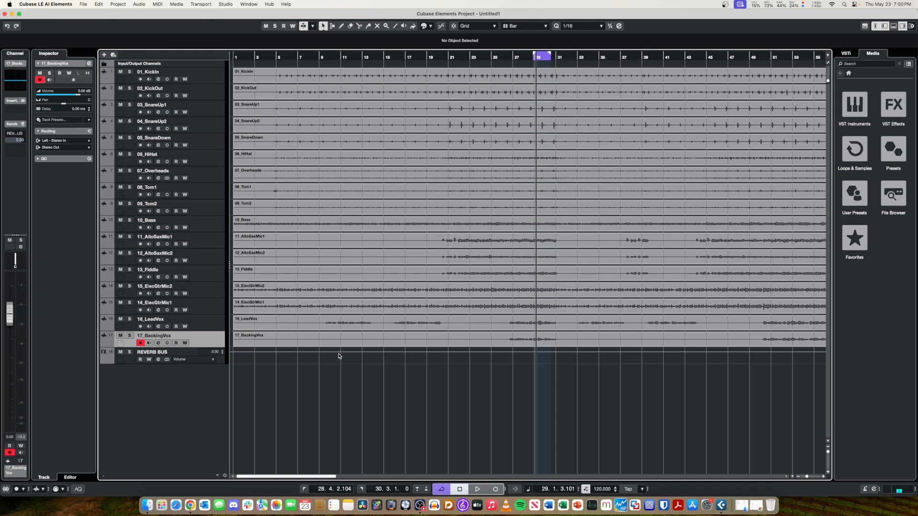
# Open the MixConsole and reroute the sends of 01_KickIn and 02_KickOut to the REVERB output.
pyautogui.press('super+Tab')
pyautogui.press('super+Tab')
pyautogui.press('F3')
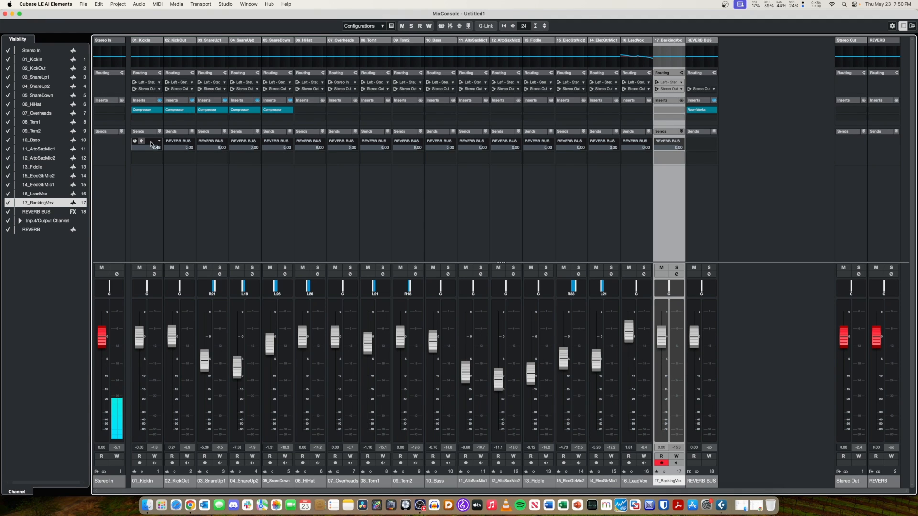
pyautogui.click(158, 141)
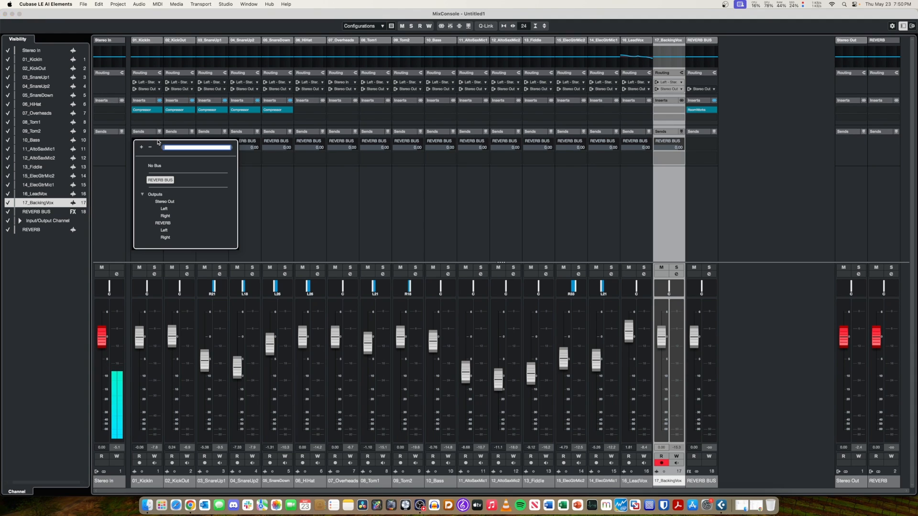
pyautogui.click(163, 223)
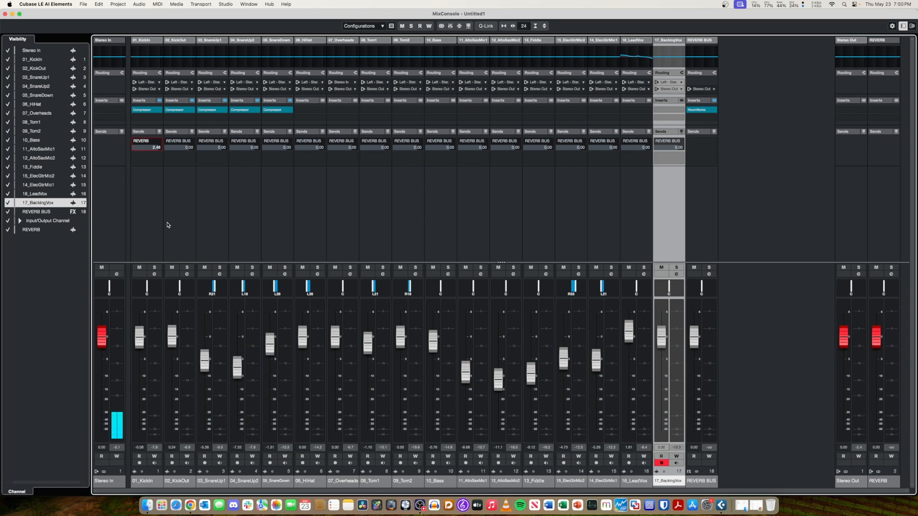
pyautogui.click(190, 142)
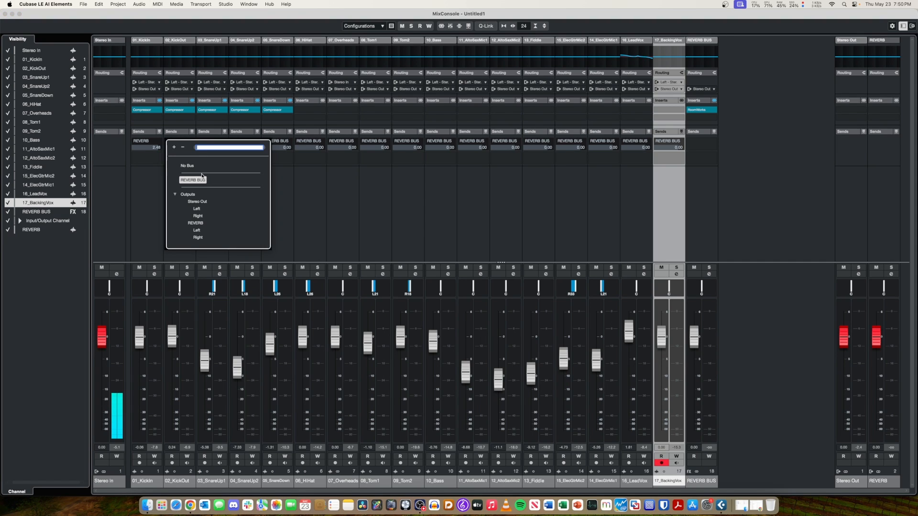
pyautogui.click(196, 223)
# Reroute the sends of 03_SnareUp1, 04_SnareUp2 and 05_SnareDown to the REVERB output.
pyautogui.click(222, 143)
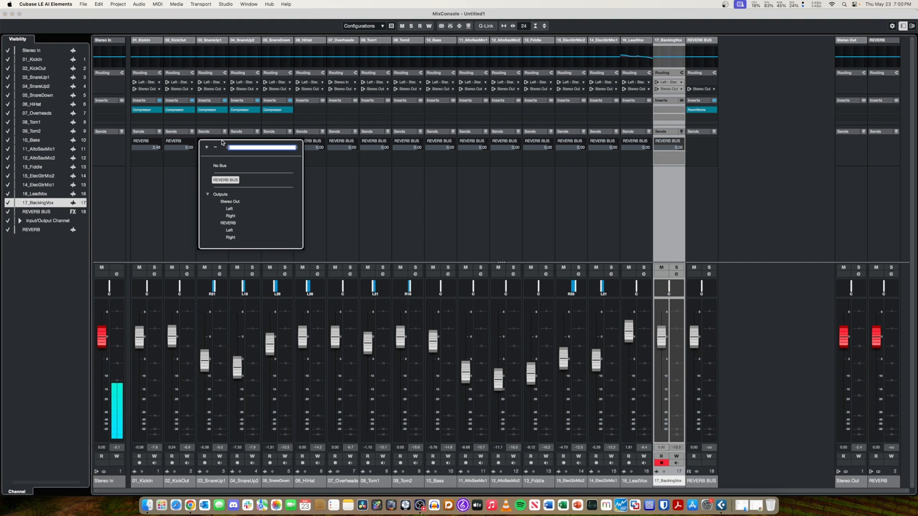
pyautogui.click(228, 222)
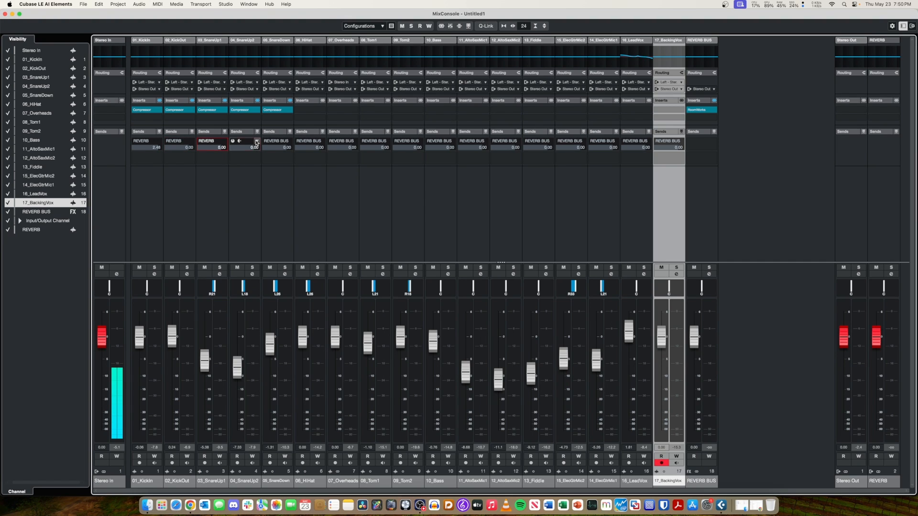
pyautogui.click(257, 142)
pyautogui.click(261, 223)
pyautogui.click(288, 142)
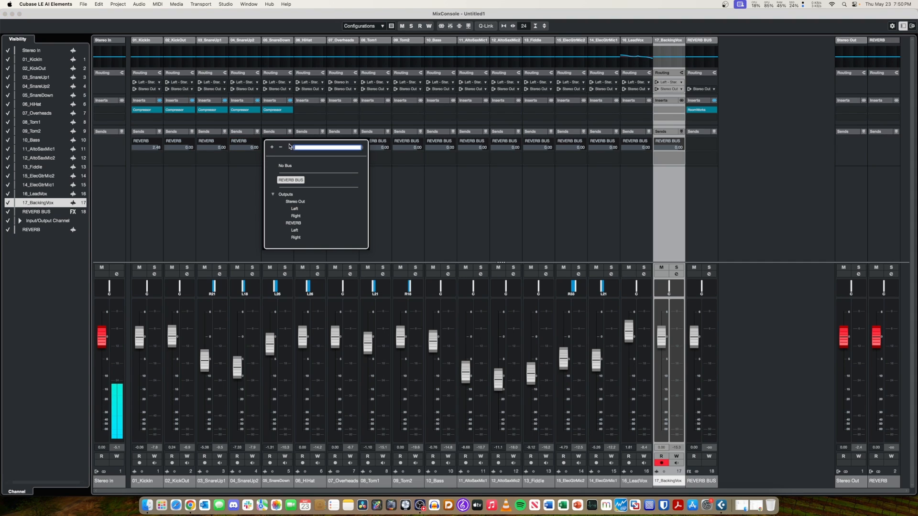
pyautogui.click(293, 222)
# Reroute the sends of 06_HiHat, 07_Overheads, 08_Tom1 and 09_Tom2 to the REVERB output.
pyautogui.click(322, 142)
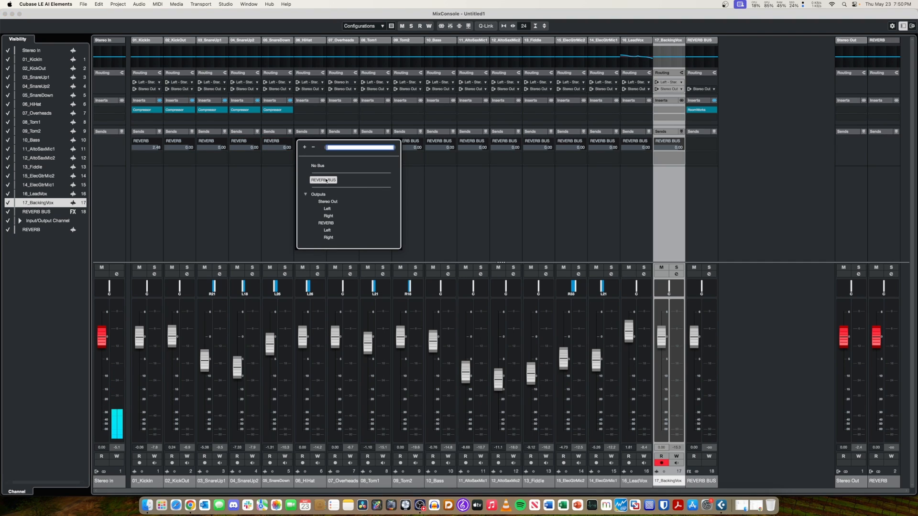
pyautogui.click(325, 223)
pyautogui.click(355, 142)
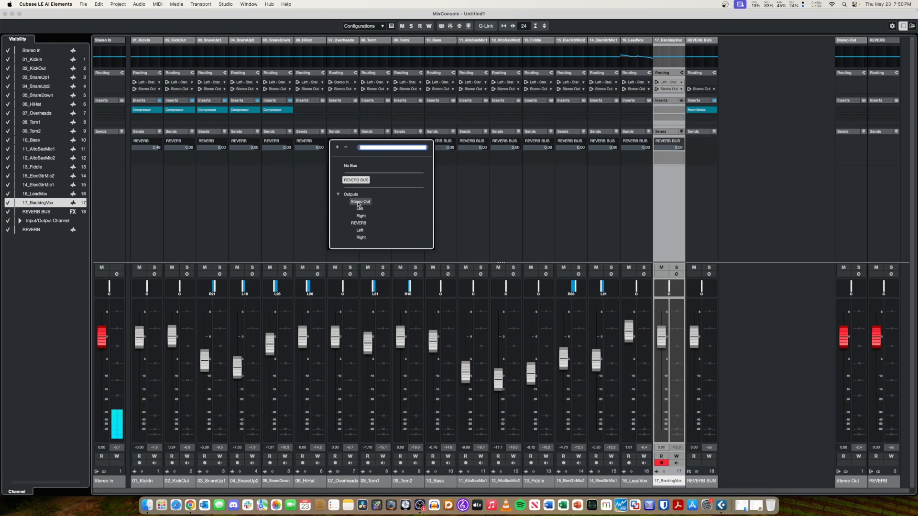
pyautogui.click(358, 223)
pyautogui.click(388, 142)
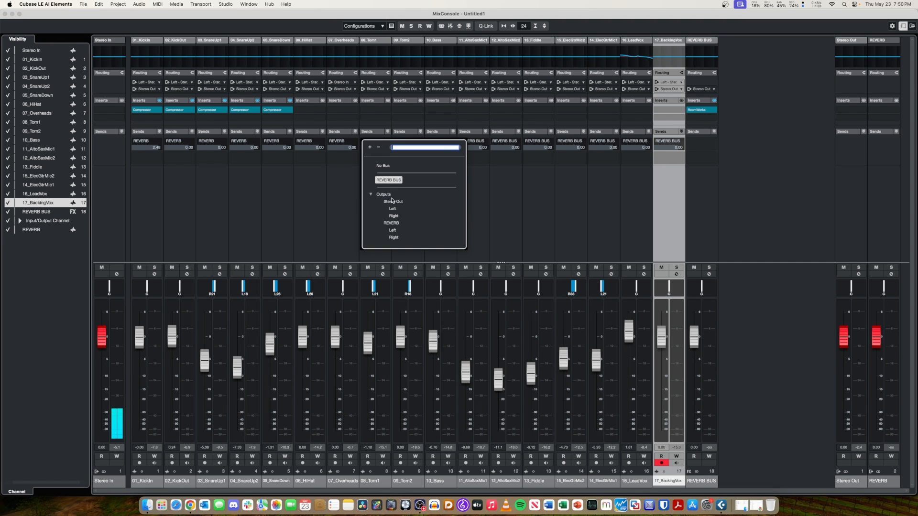
pyautogui.click(391, 223)
pyautogui.click(421, 143)
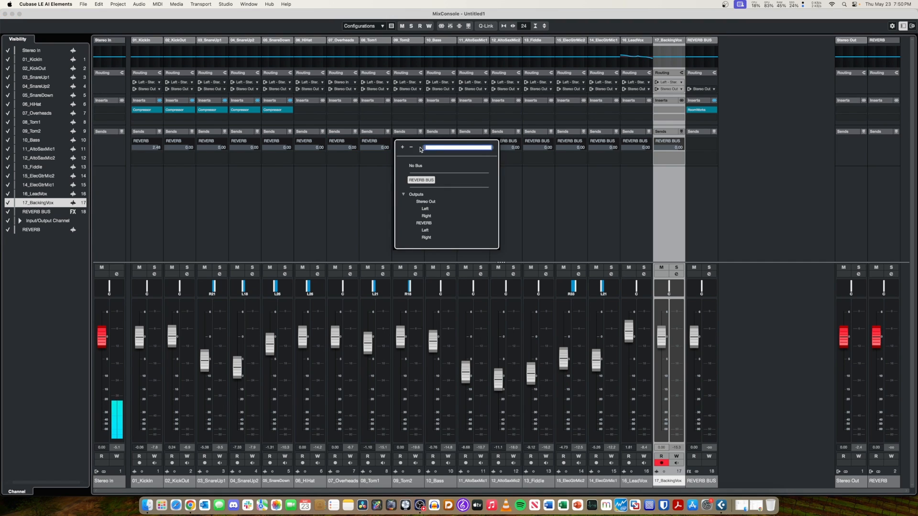
pyautogui.click(424, 223)
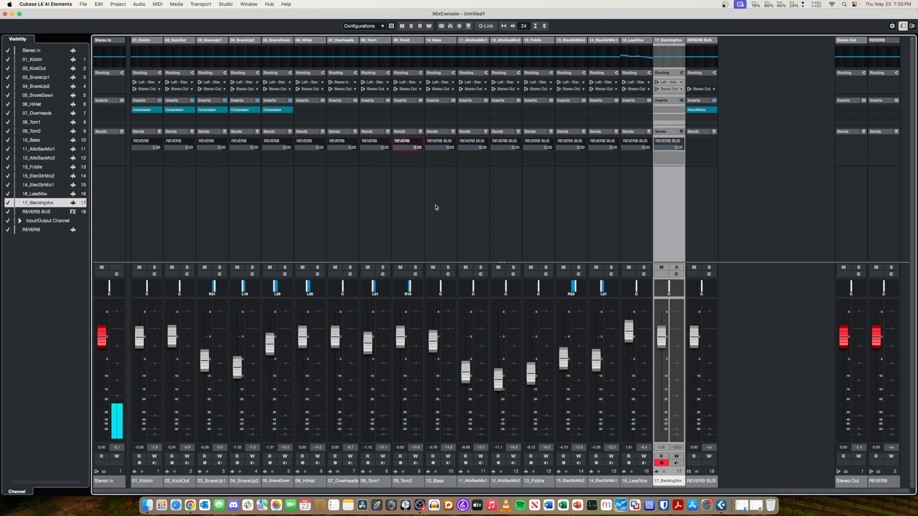
# Reroute the sends of 10_Bass, 11_AltoSaxMic1, 12_AltoSaxMic2 and 13_Fiddle to the REVERB output.
pyautogui.click(453, 142)
pyautogui.click(460, 225)
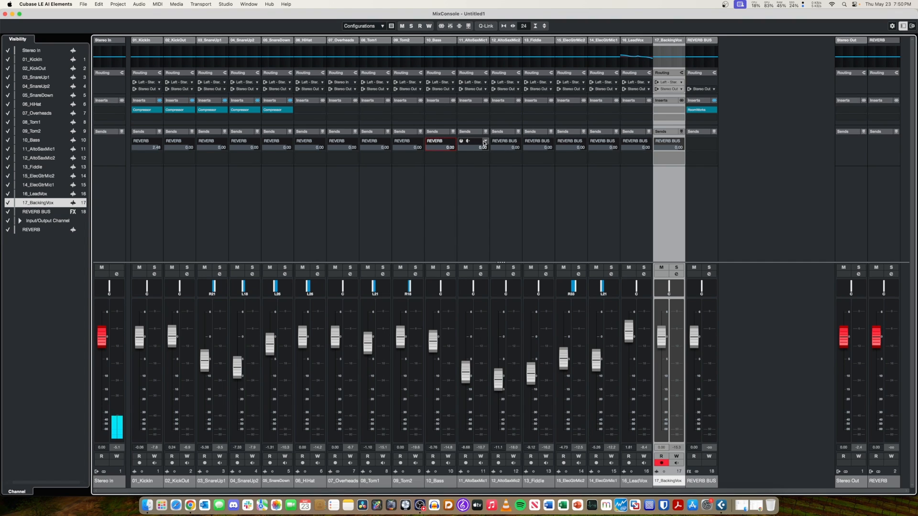
pyautogui.click(484, 141)
pyautogui.click(489, 224)
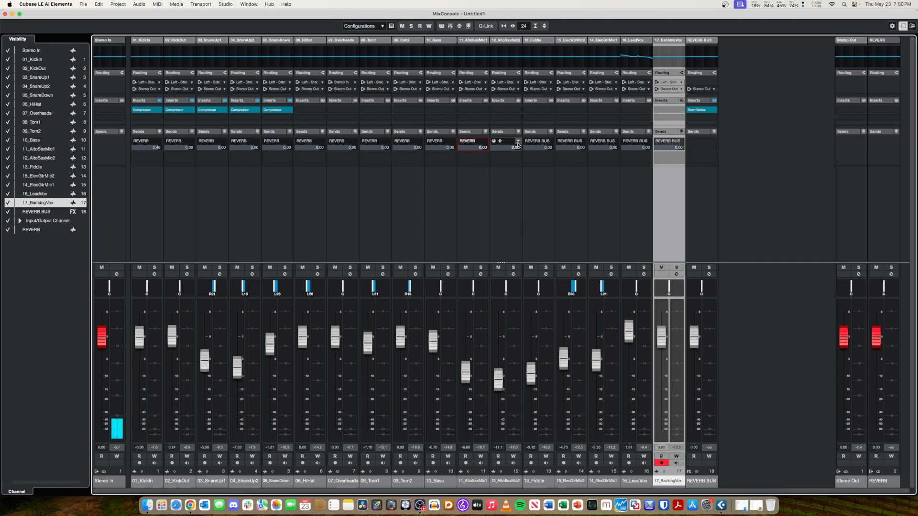
pyautogui.click(517, 143)
pyautogui.click(516, 219)
pyautogui.click(537, 142)
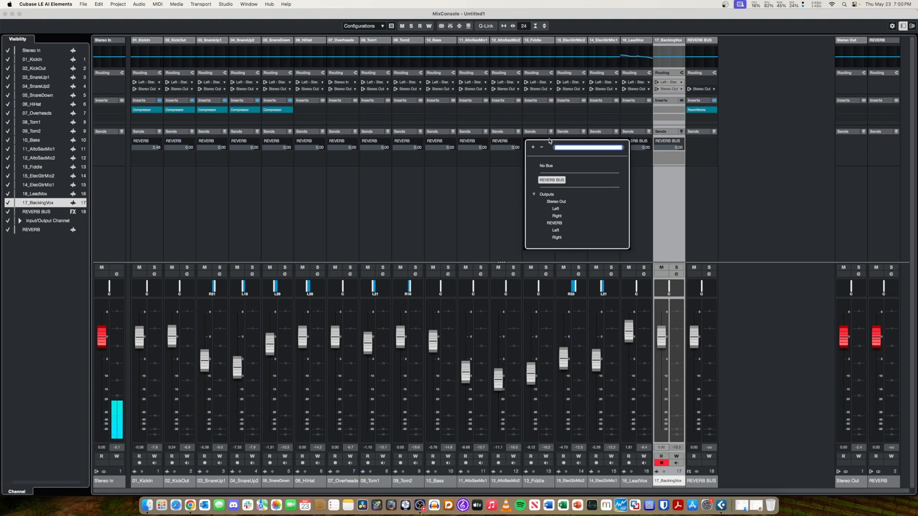
pyautogui.click(559, 223)
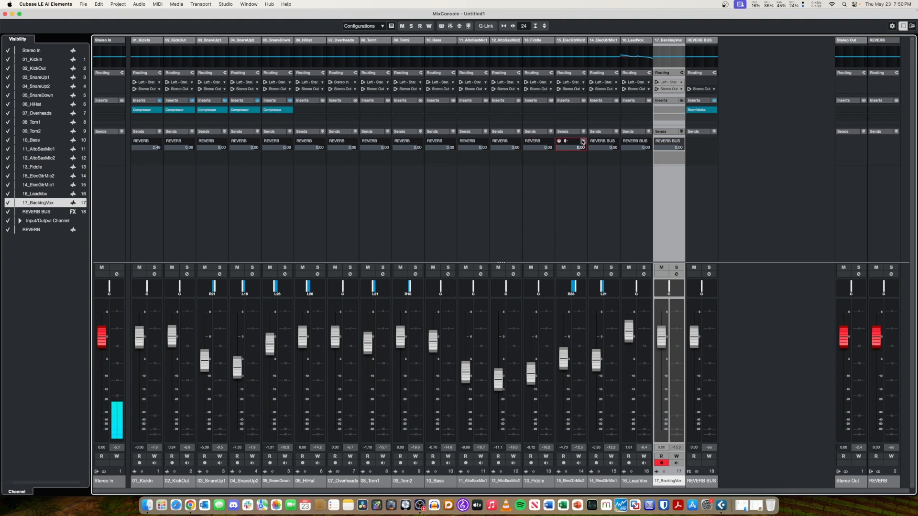
# Reroute the sends of 15_ElecGtrMic2, 14_ElecGtrMic1, 16_LeadVox and 17_BackingVox to the REVERB output.
pyautogui.click(582, 142)
pyautogui.click(591, 223)
pyautogui.click(616, 143)
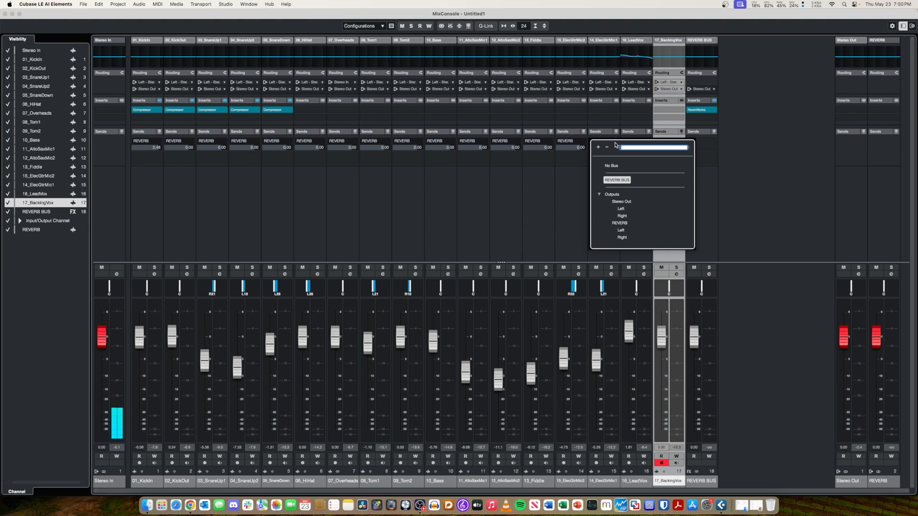
pyautogui.click(620, 223)
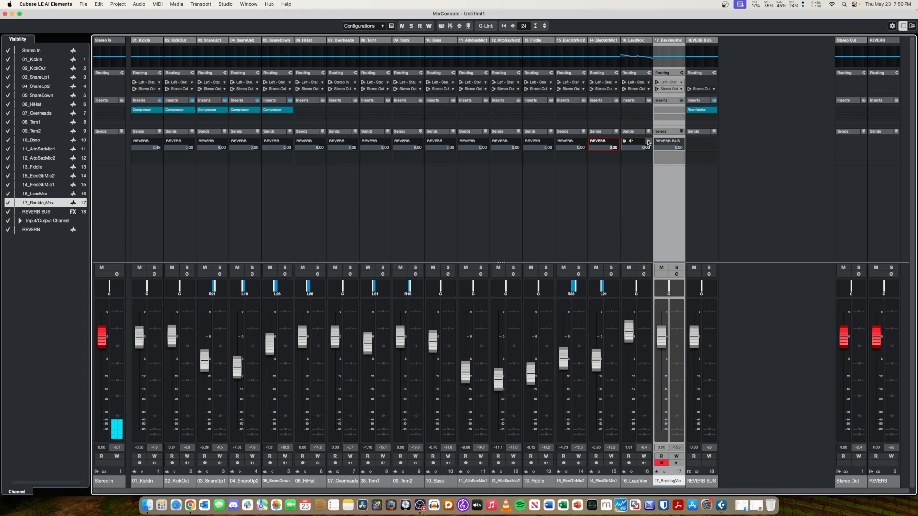
pyautogui.click(648, 142)
pyautogui.click(650, 223)
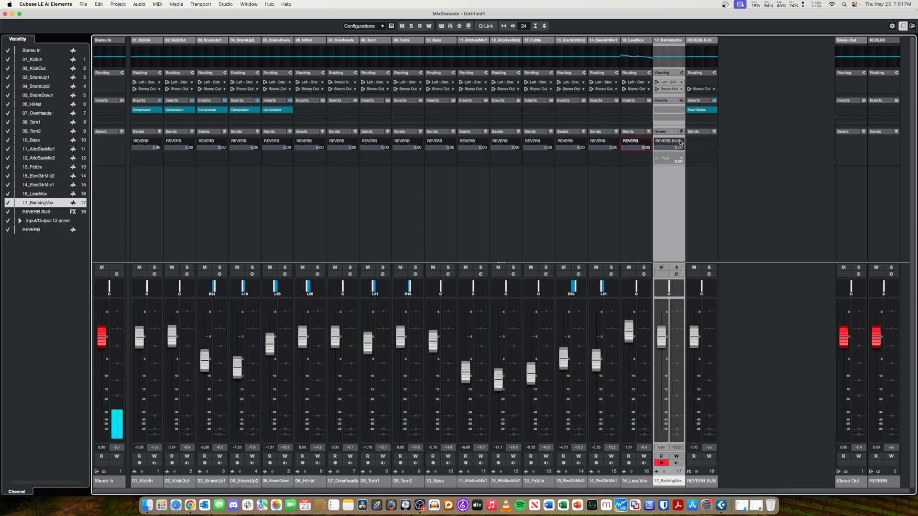
pyautogui.click(680, 142)
pyautogui.click(693, 223)
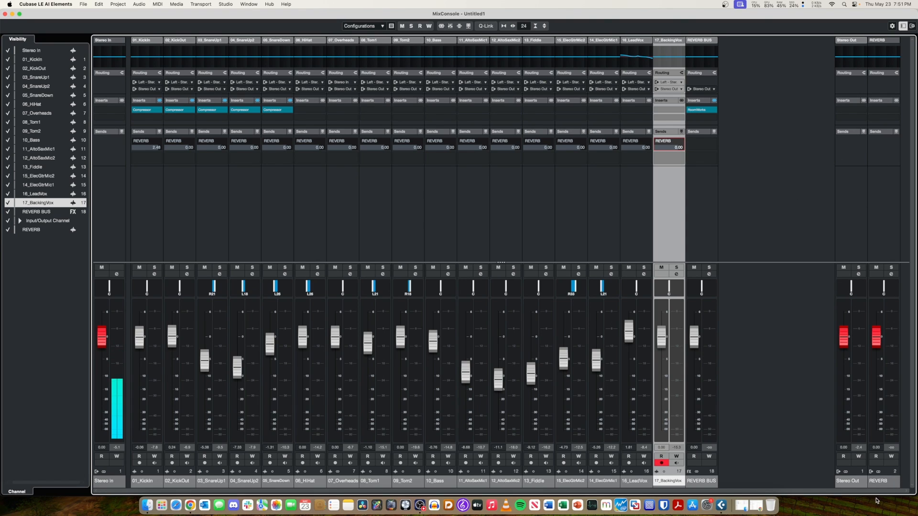
# Raise the REVERB output's fader slightly and rename the REVERB BUS channel as DO NOT USE.
pyautogui.moveTo(878, 348); pyautogui.dragTo(878, 344)
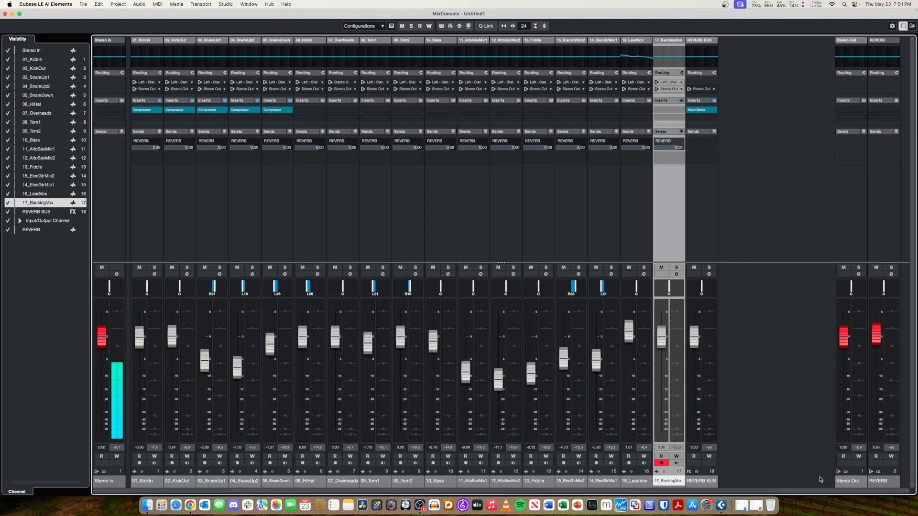
pyautogui.doubleClick(697, 481)
pyautogui.write('DO NOT USE')
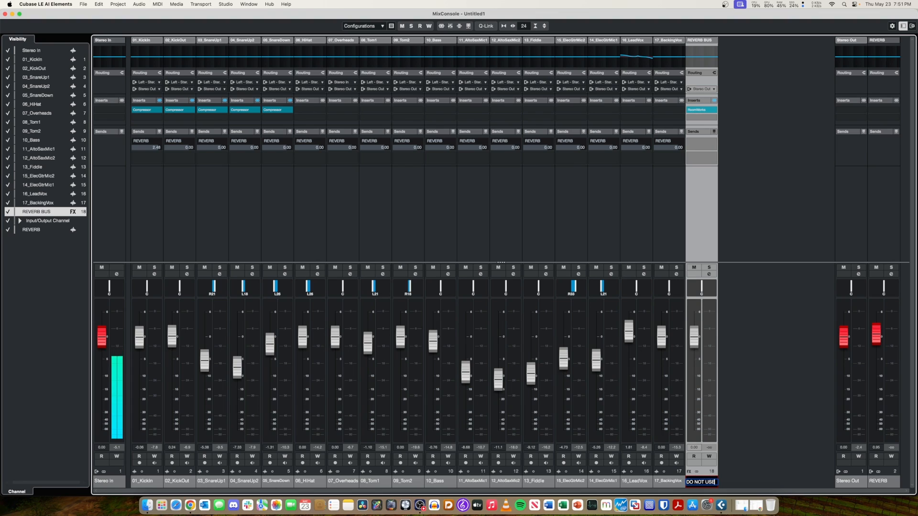
pyautogui.press('Return')
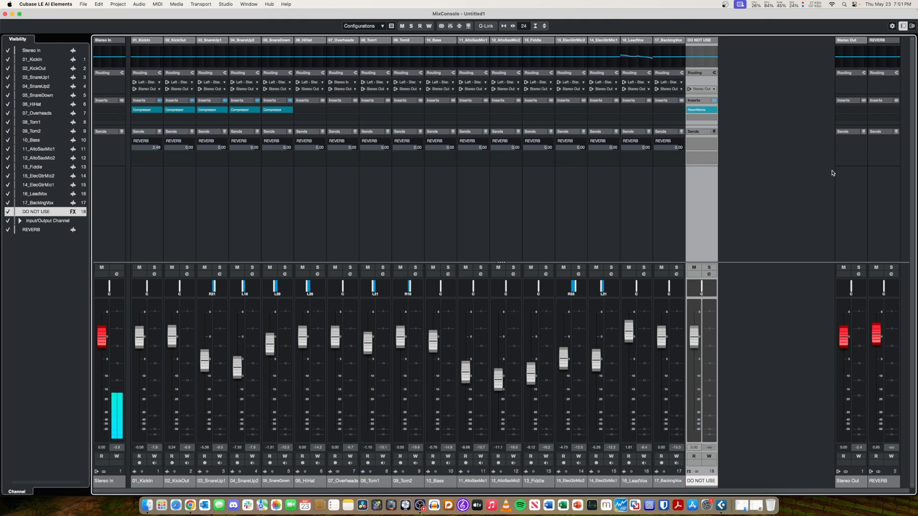
# Insert the RoomWorks reverb on the REVERB output channel and play the song to check it.
pyautogui.click(889, 111)
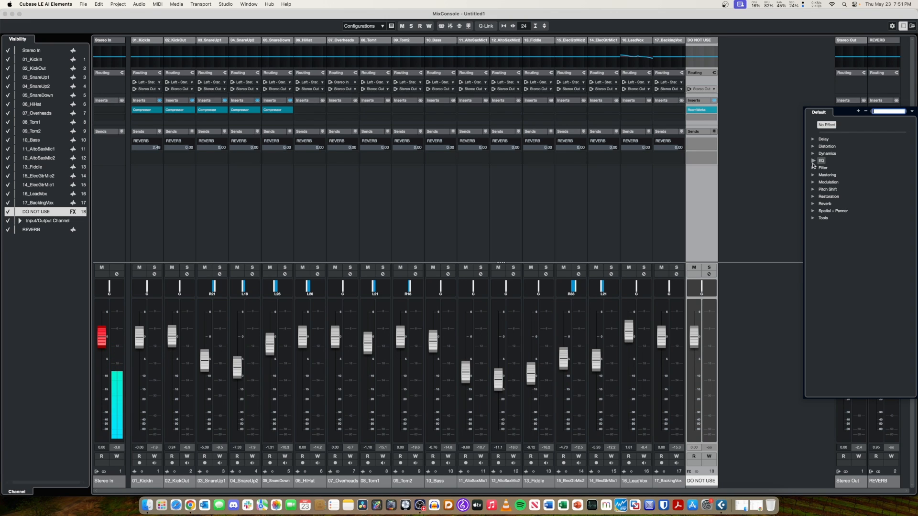
pyautogui.click(813, 203)
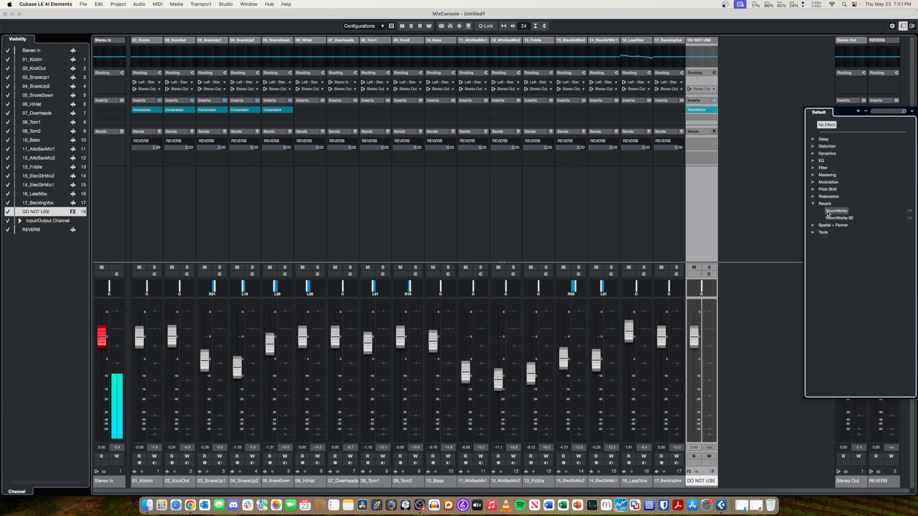
pyautogui.click(828, 214)
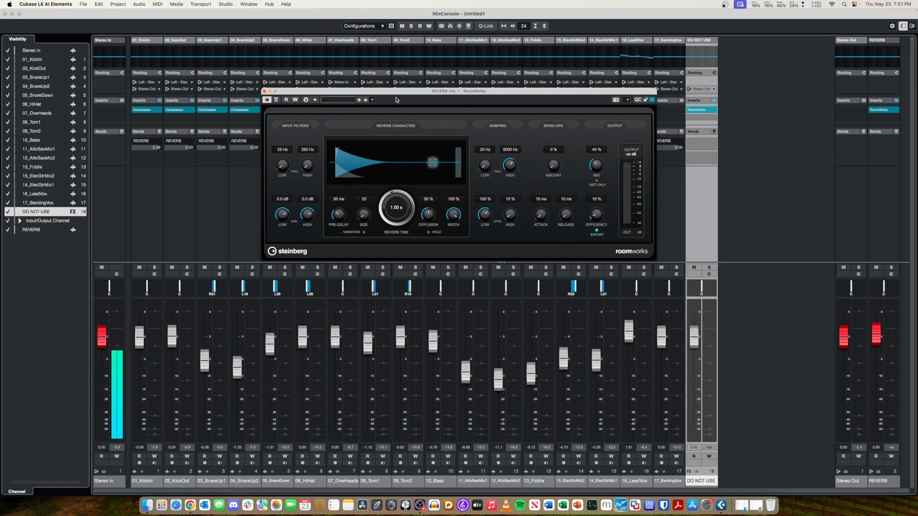
pyautogui.press('space')
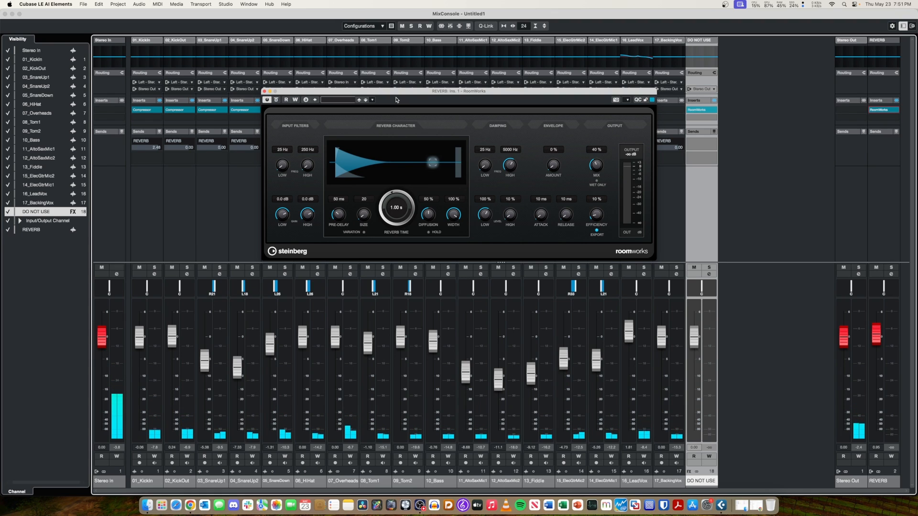
# Look for routing options on the REVERB output channel and close the RoomWorks window.
pyautogui.click(888, 74)
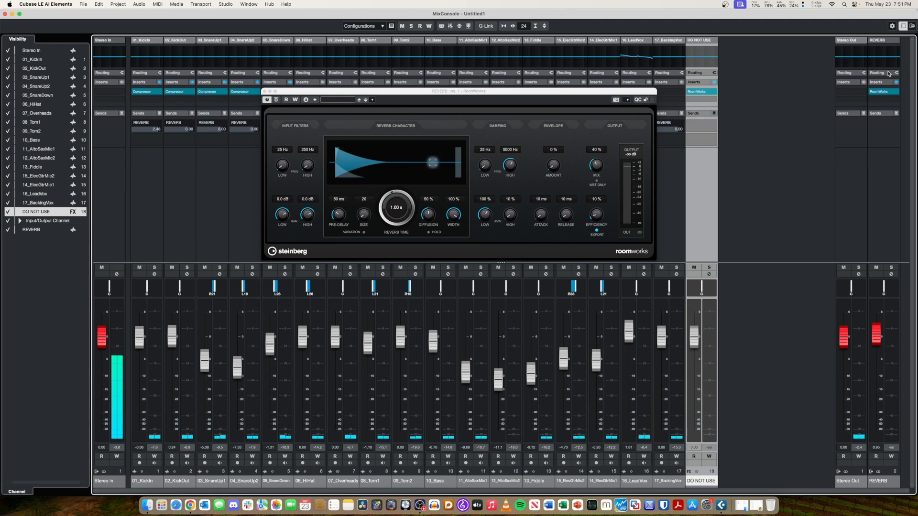
pyautogui.click(889, 74)
pyautogui.click(883, 81)
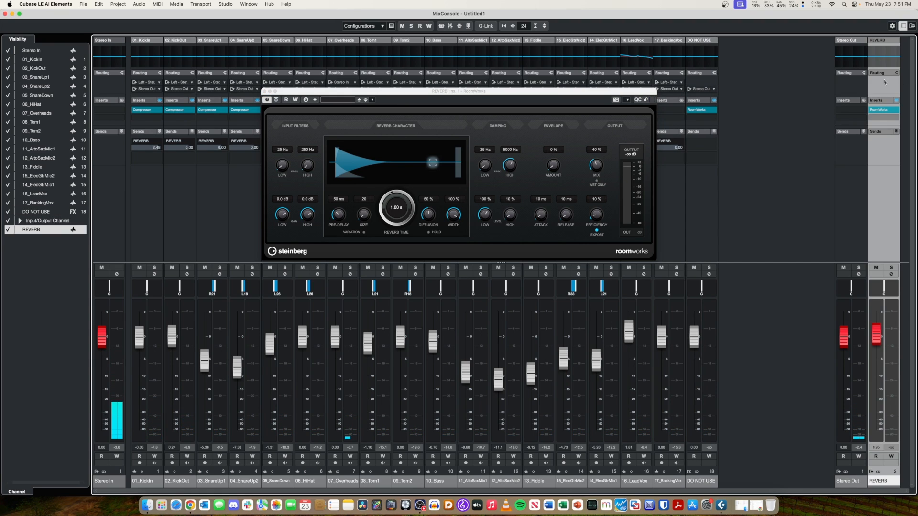
pyautogui.click(264, 91)
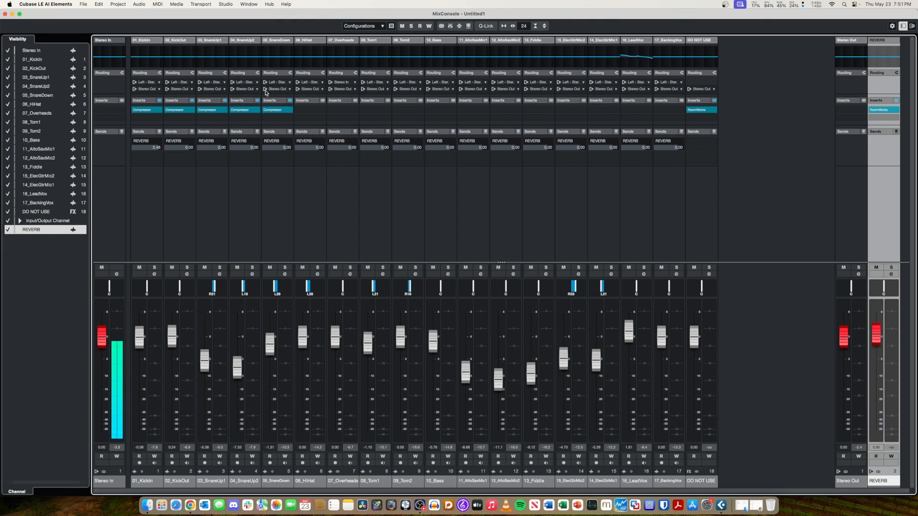
pyautogui.rightClick(881, 78)
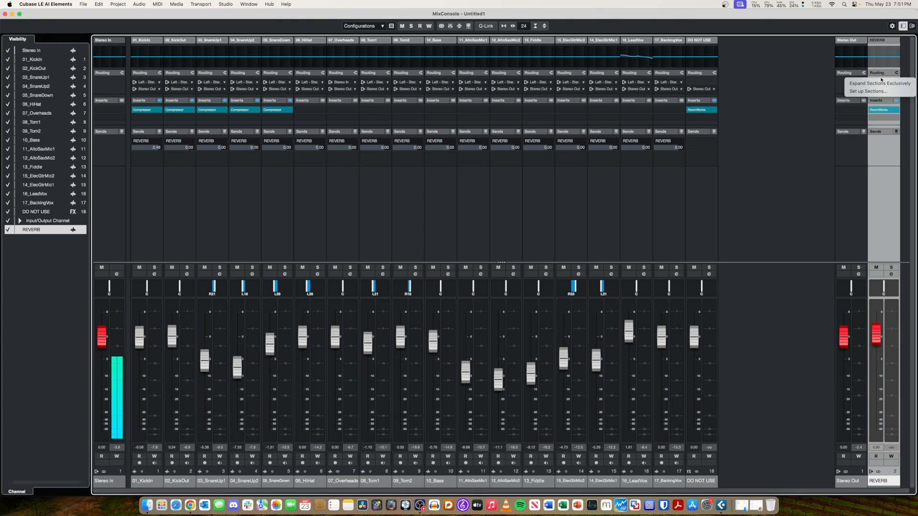
pyautogui.click(887, 75)
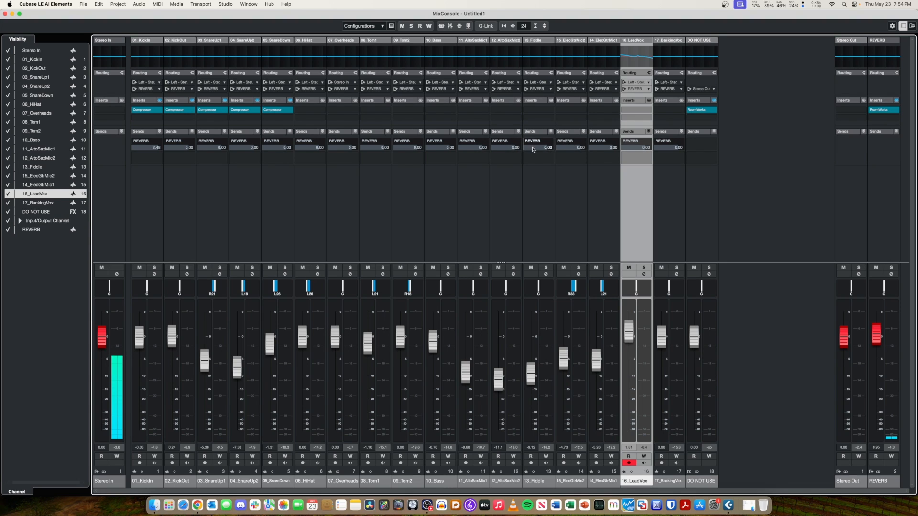
# Collapse the Sends section for all mixer channels.
pyautogui.click(853, 133)
pyautogui.click(853, 133)
pyautogui.click(844, 133)
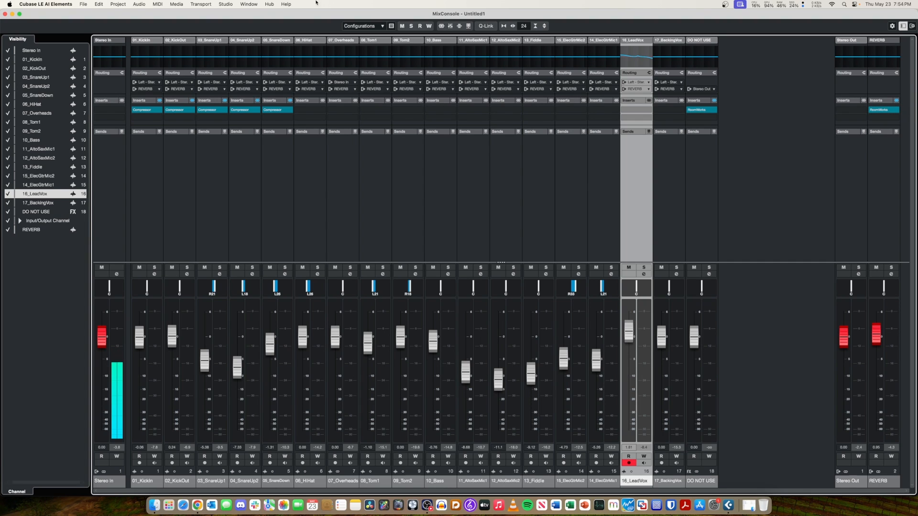
# Examine the REVERB output bus's left and right device ports in Audio Connections and close the window.
pyautogui.click(226, 3)
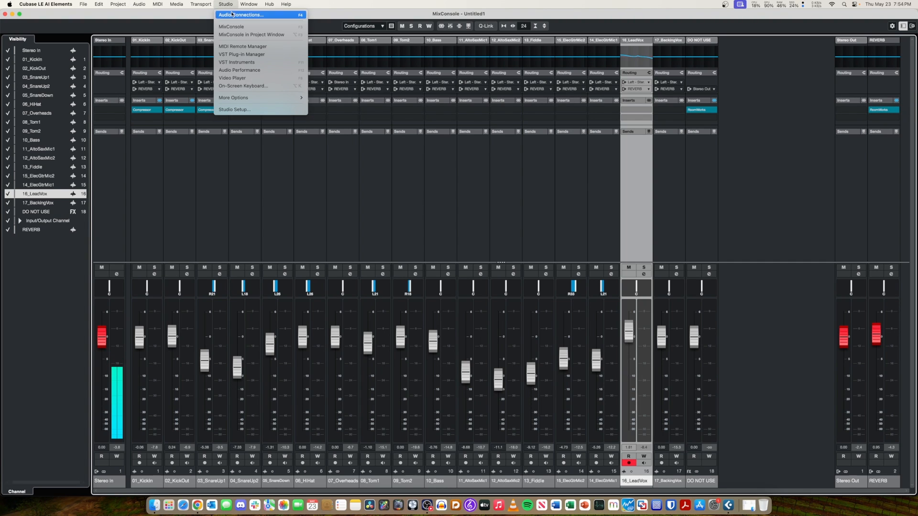
pyautogui.click(239, 15)
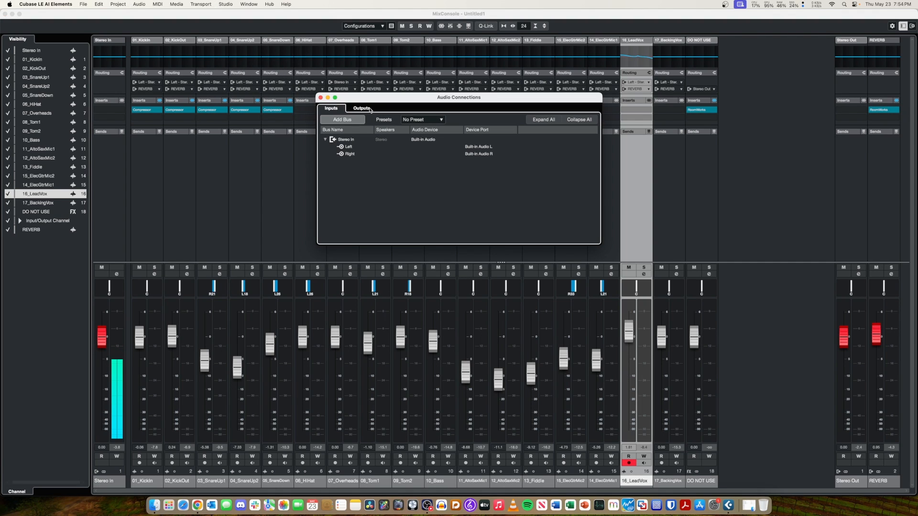
pyautogui.click(371, 110)
pyautogui.click(325, 147)
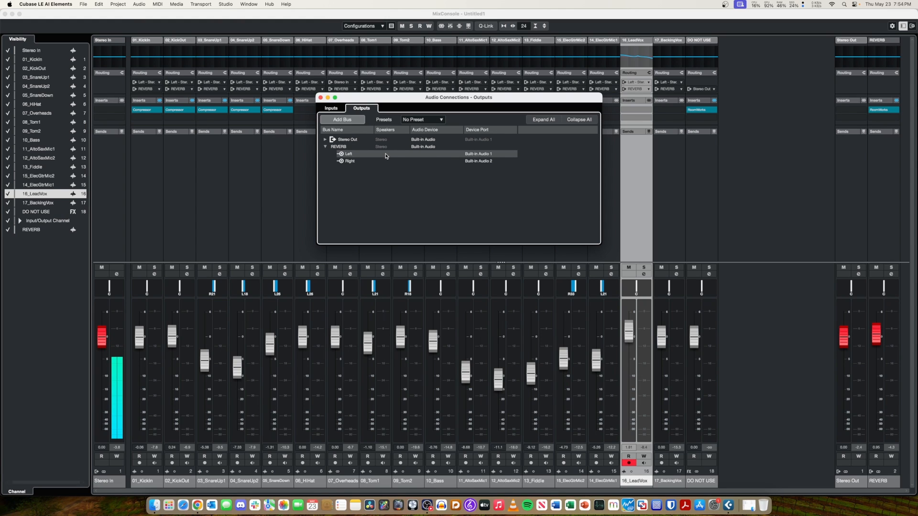
pyautogui.click(403, 156)
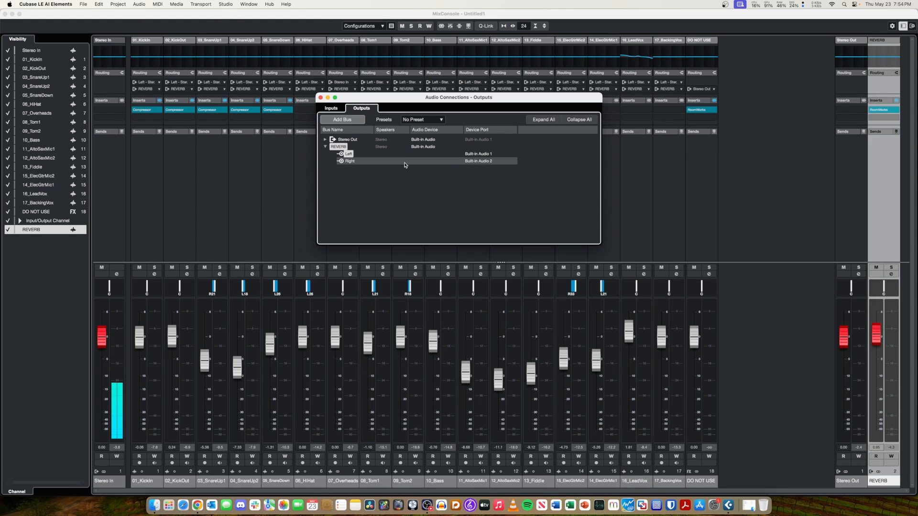
pyautogui.click(320, 98)
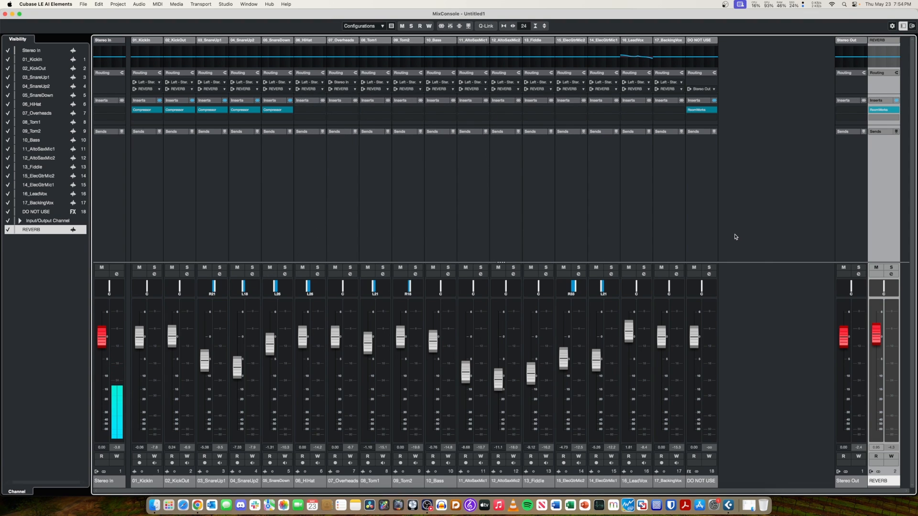
# Play the song, set RoomWorks on the REVERB output to a 14 % mix and 0.94 s reverb time, and close its window.
pyautogui.press('space')
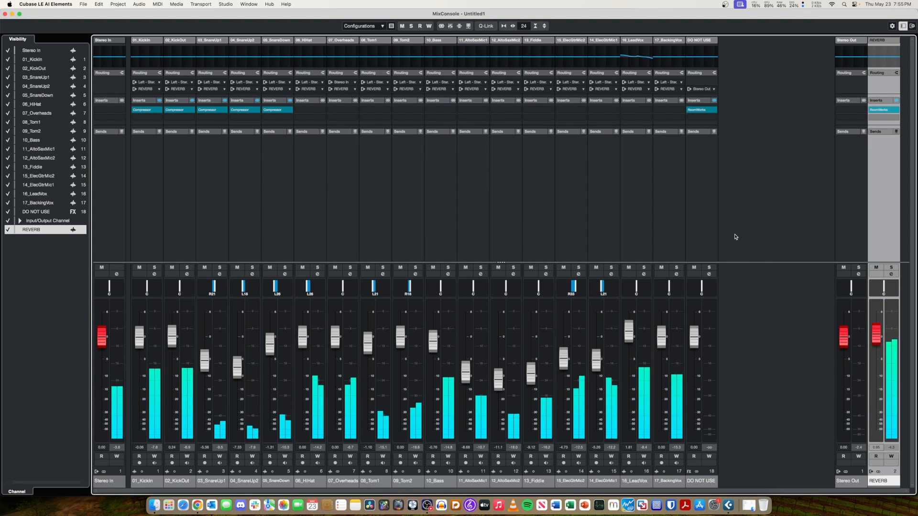
pyautogui.moveTo(883, 112)
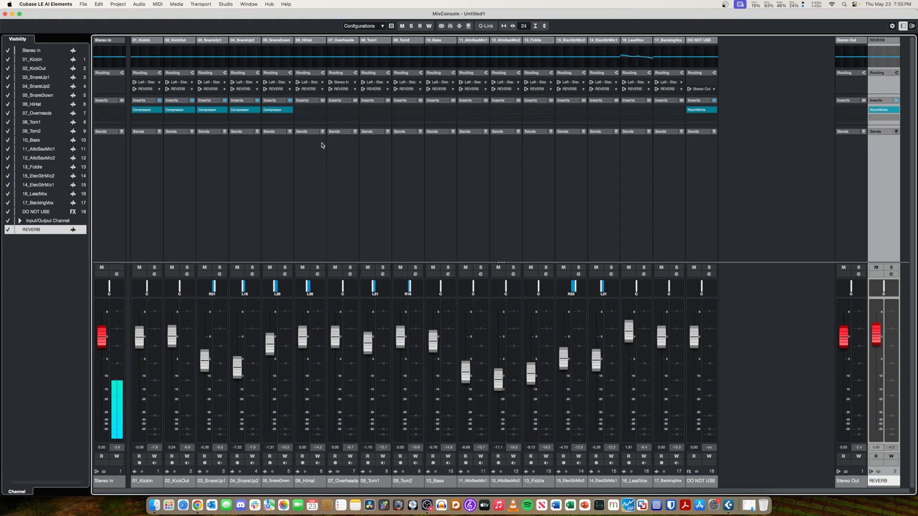
pyautogui.click(883, 112)
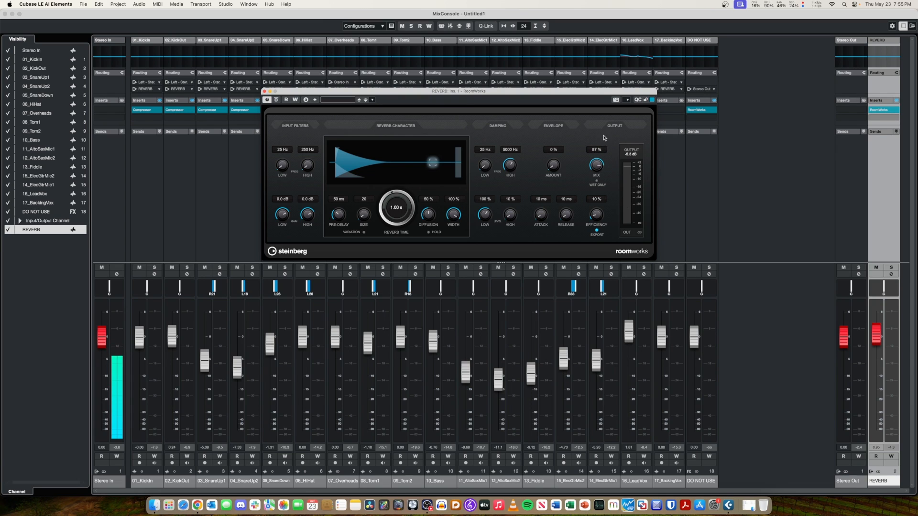
pyautogui.press('space')
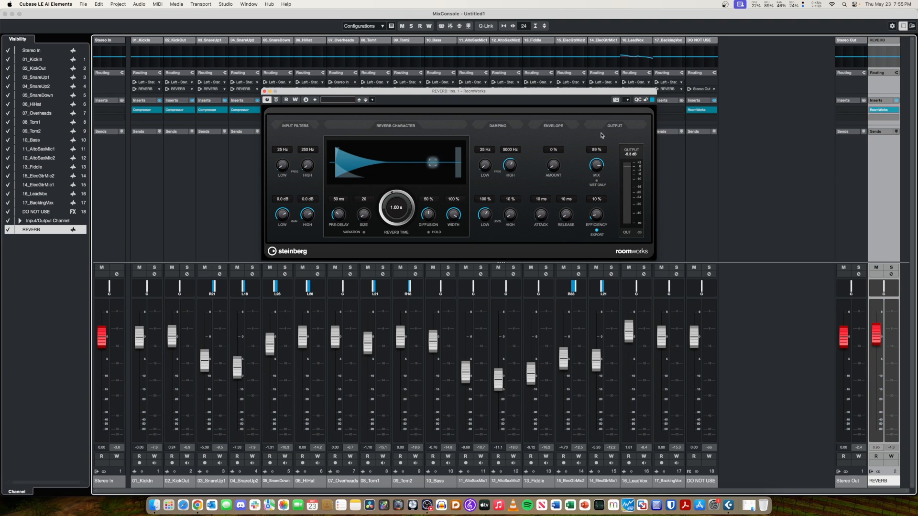
pyautogui.moveTo(596, 165); pyautogui.dragTo(597, 221)
pyautogui.moveTo(596, 221); pyautogui.dragTo(597, 218)
pyautogui.moveTo(394, 212); pyautogui.dragTo(391, 213)
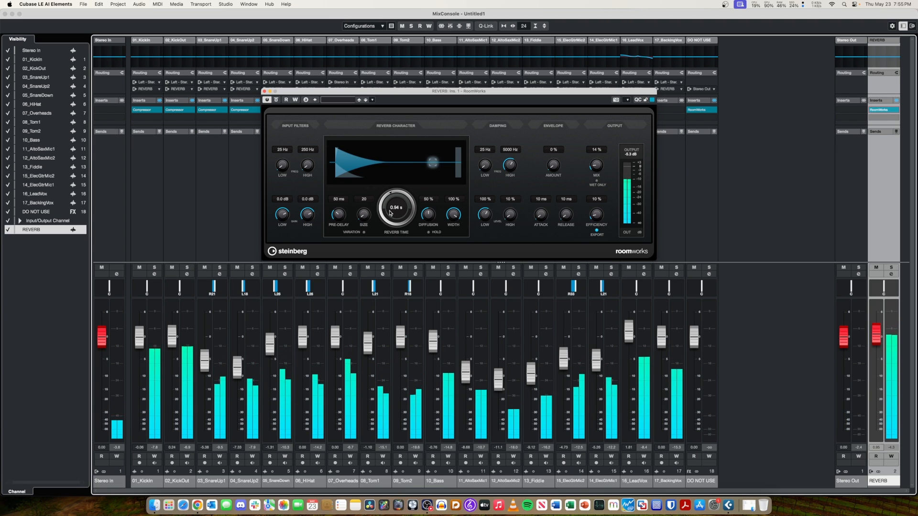
pyautogui.click(265, 90)
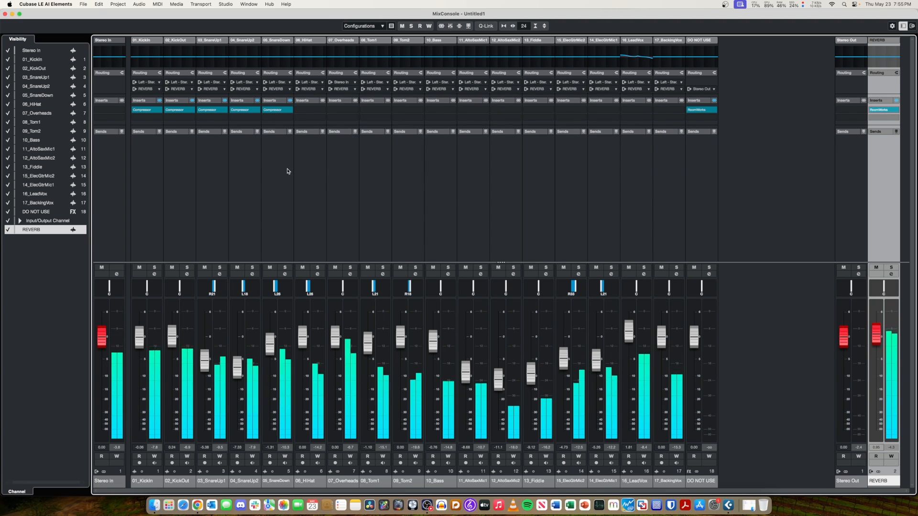
# Switch to Activity Monitor, examine the processor and memory load, close the CPU and GPU History windows, and quit it.
pyautogui.click(599, 505)
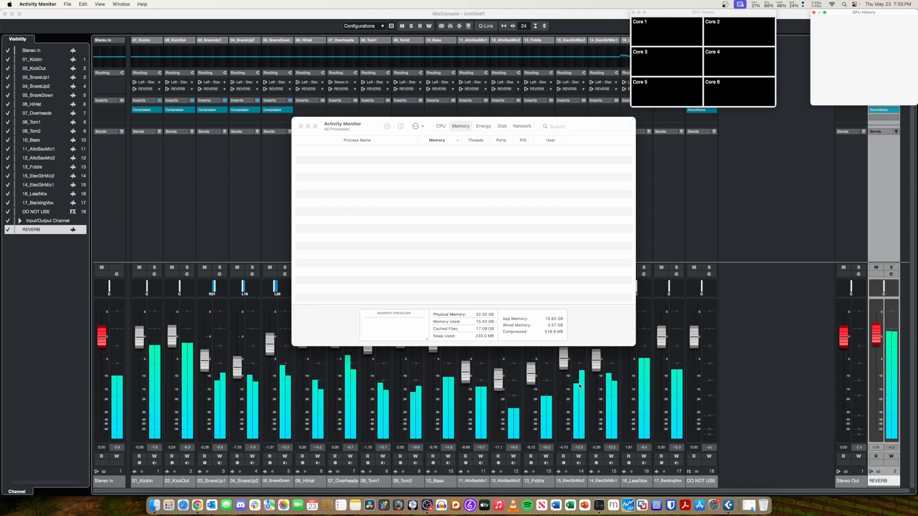
pyautogui.click(657, 15)
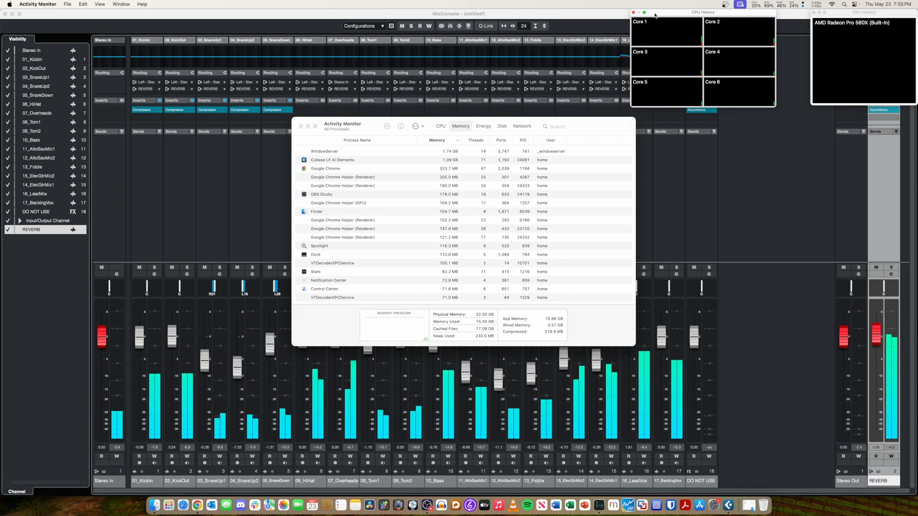
pyautogui.click(633, 12)
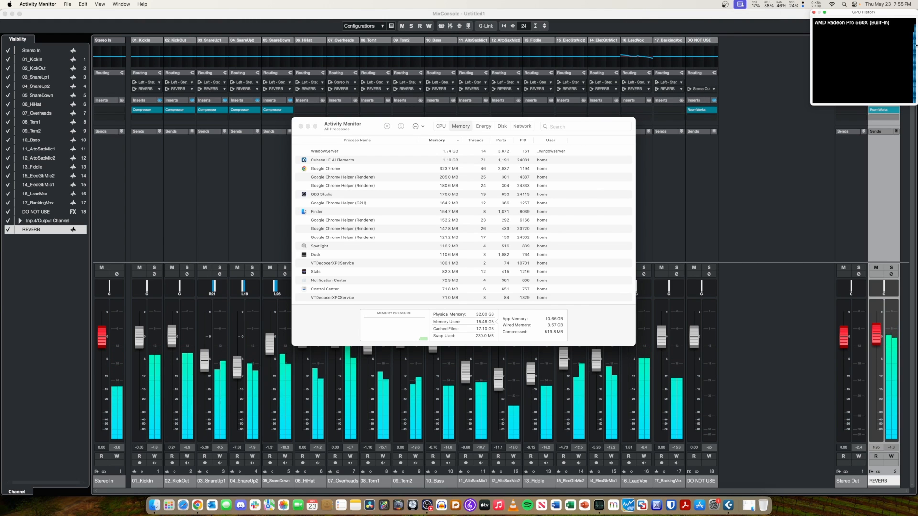
pyautogui.click(813, 14)
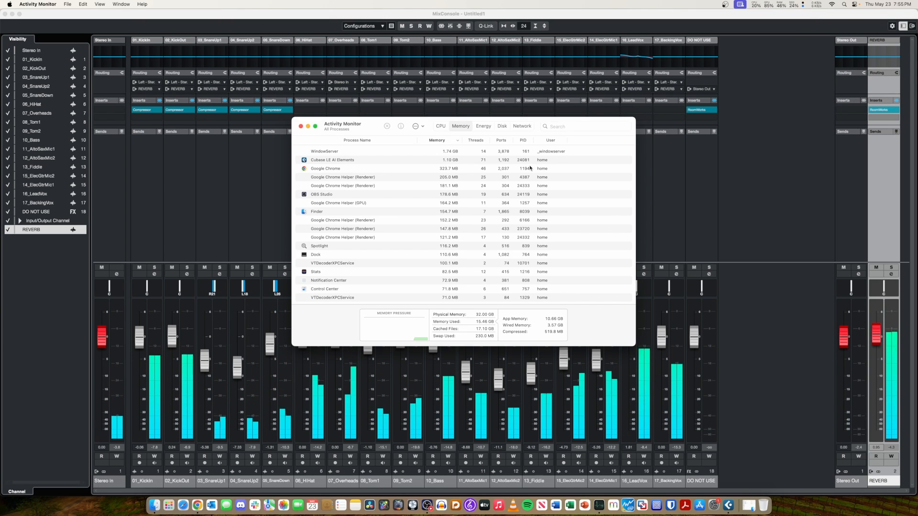
pyautogui.press('super+q')
# Quit Cubase and save the project in the Documents folder.
pyautogui.press('F3')
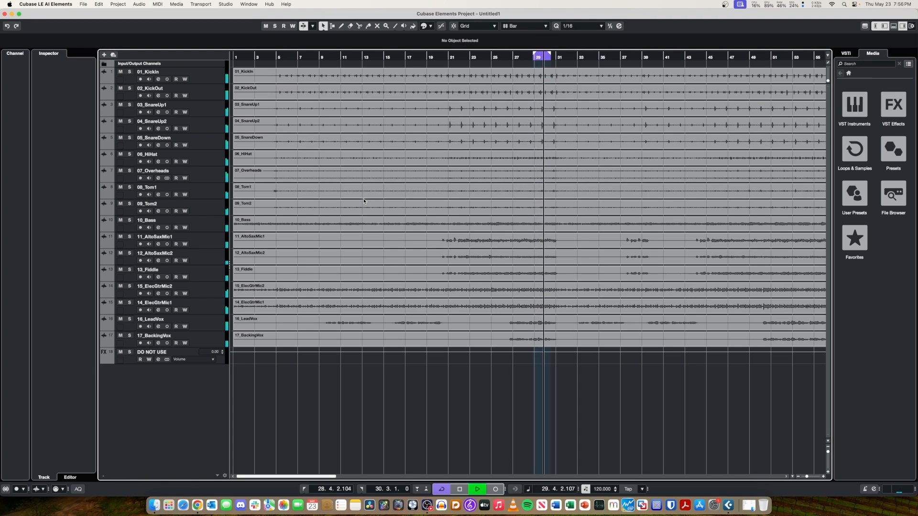
pyautogui.press('F3')
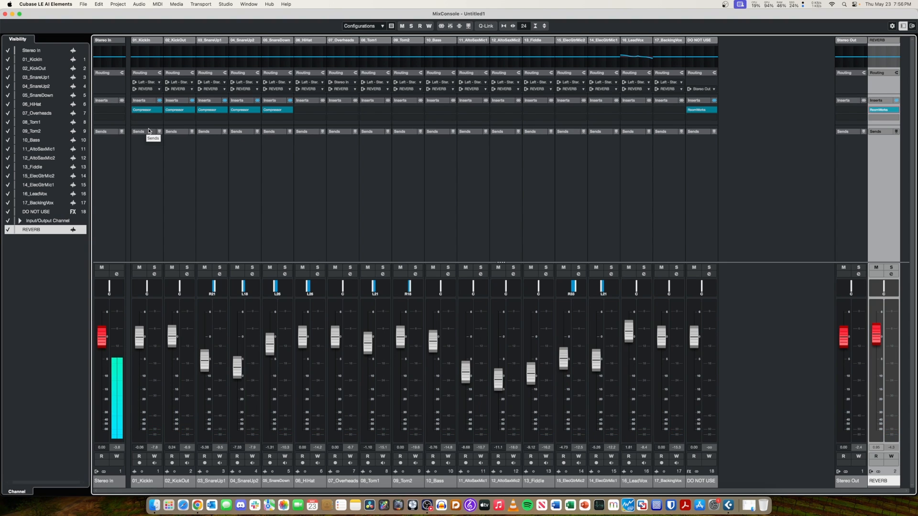
pyautogui.click(50, 4)
pyautogui.click(52, 78)
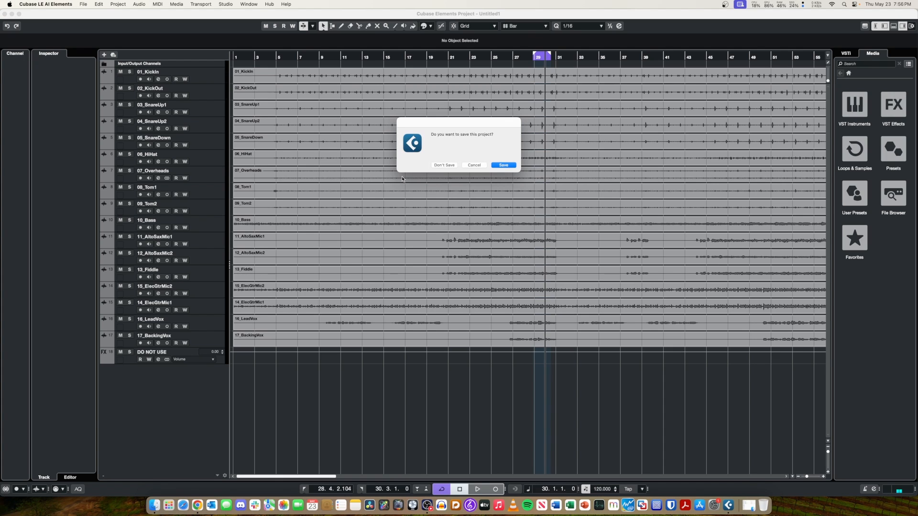
pyautogui.click(503, 165)
pyautogui.write('Bus Test')
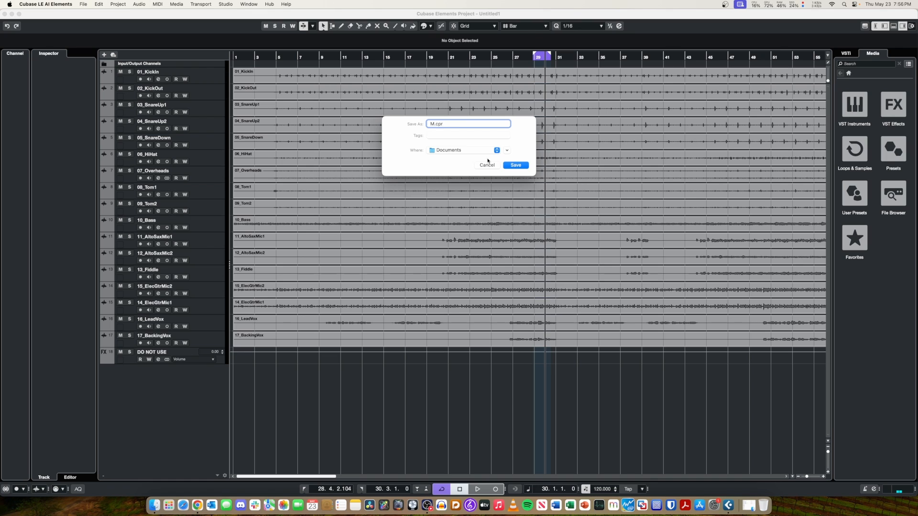
pyautogui.press('Return')
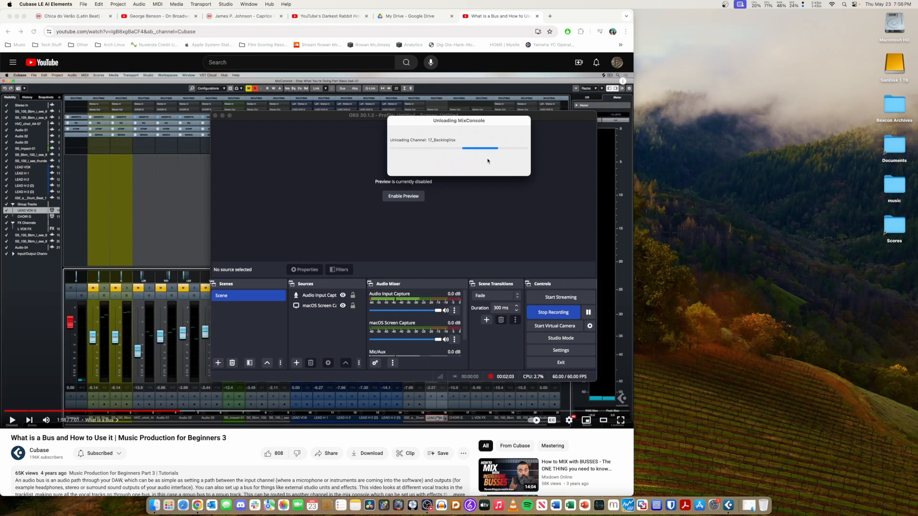
# Close the browser window with the YouTube bus tutorial and launch another application.
pyautogui.click(191, 440)
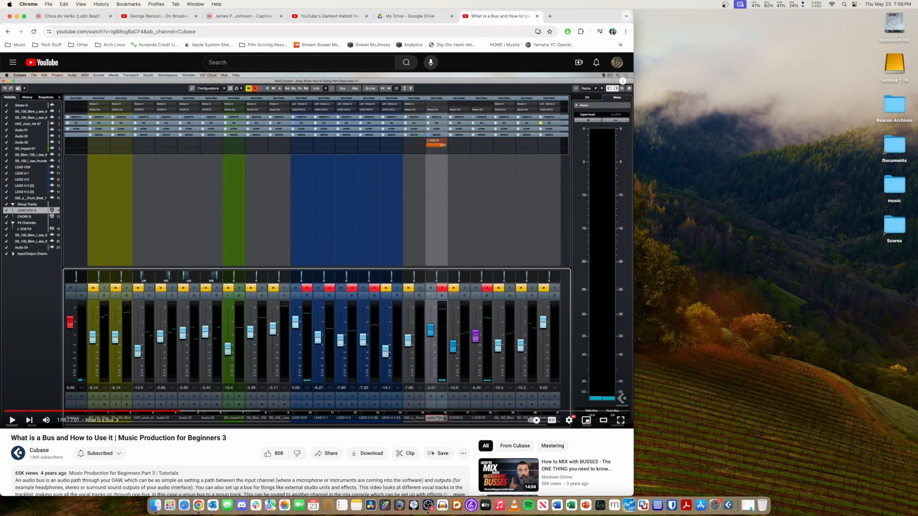
pyautogui.click(17, 15)
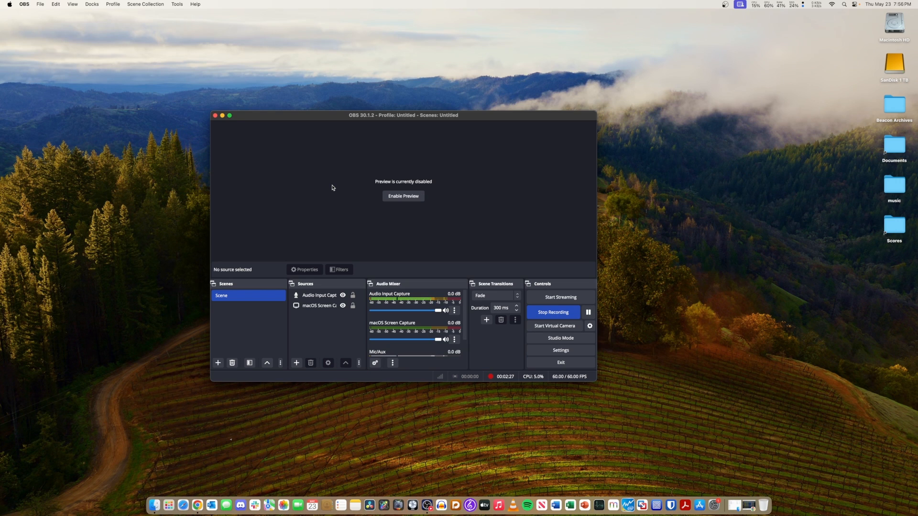
pyautogui.click(413, 505)
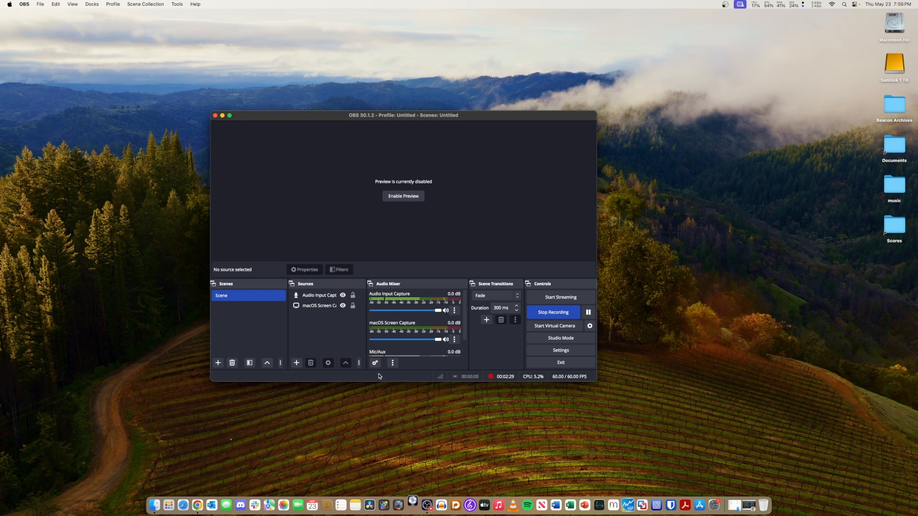